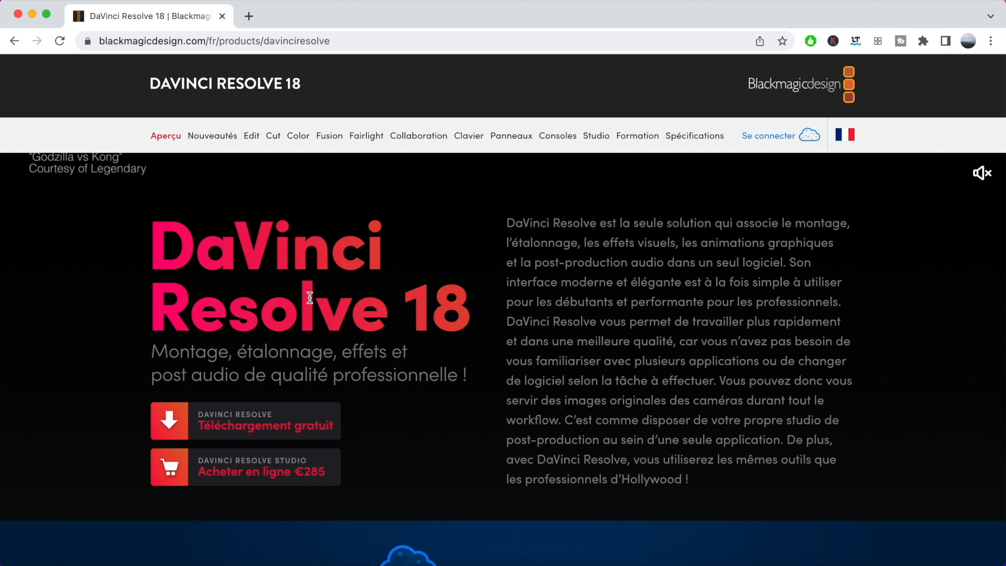
Download the free DaVinci Resolve 18 Beta for Mac OS X from the Blackmagic Design site.
left_click(217, 427)
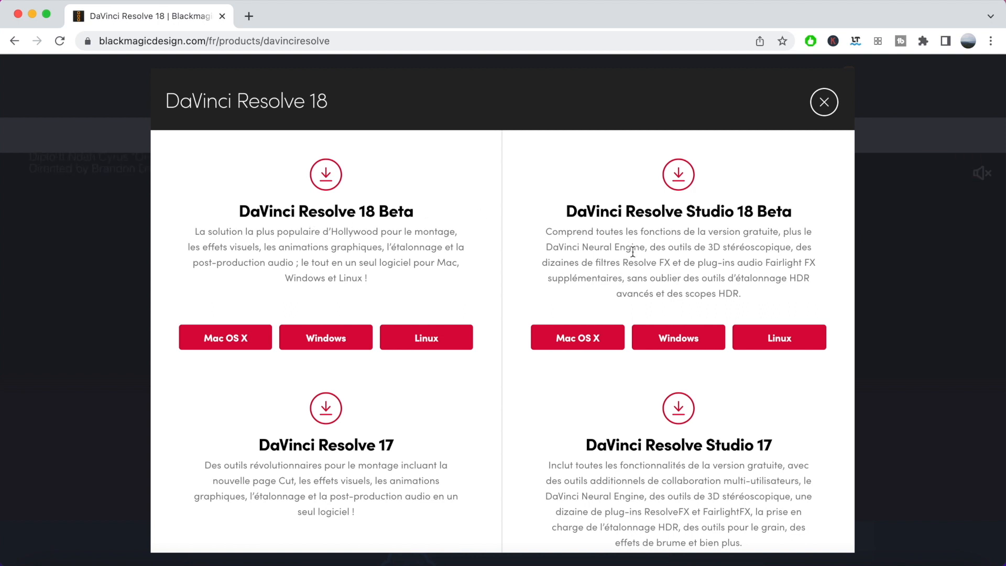
scroll(632, 252, "down", 2)
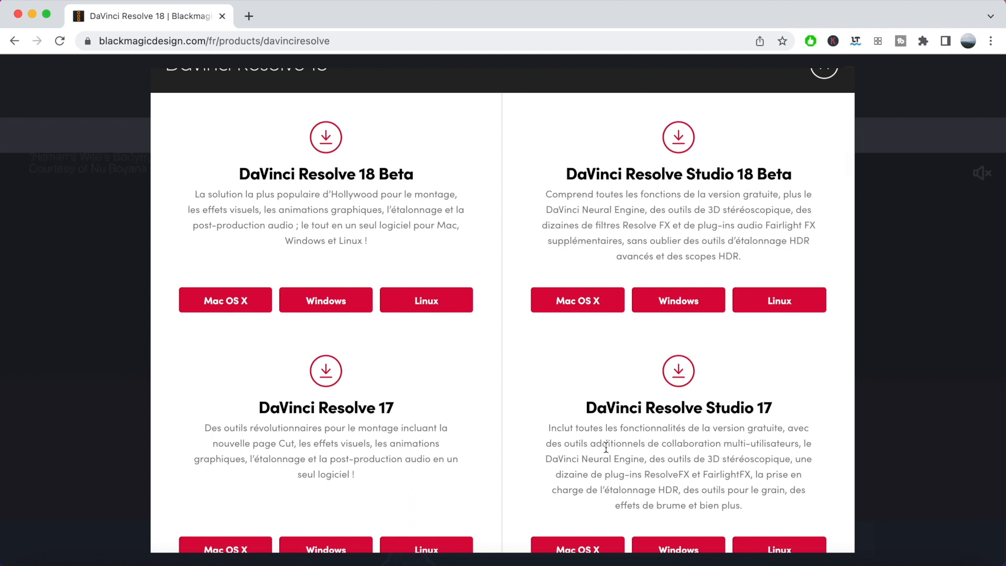
scroll(288, 245, "up", 2)
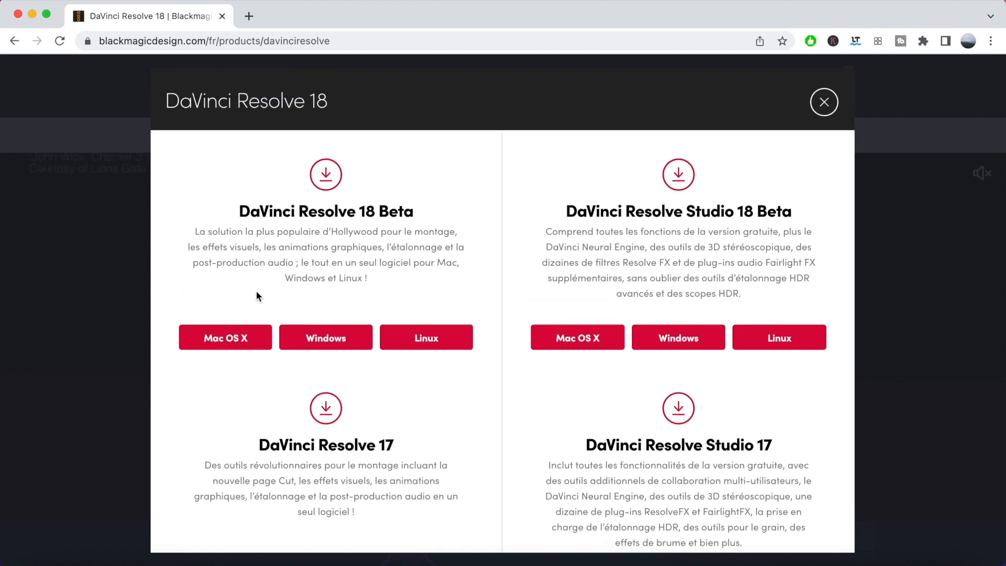
left_click(237, 338)
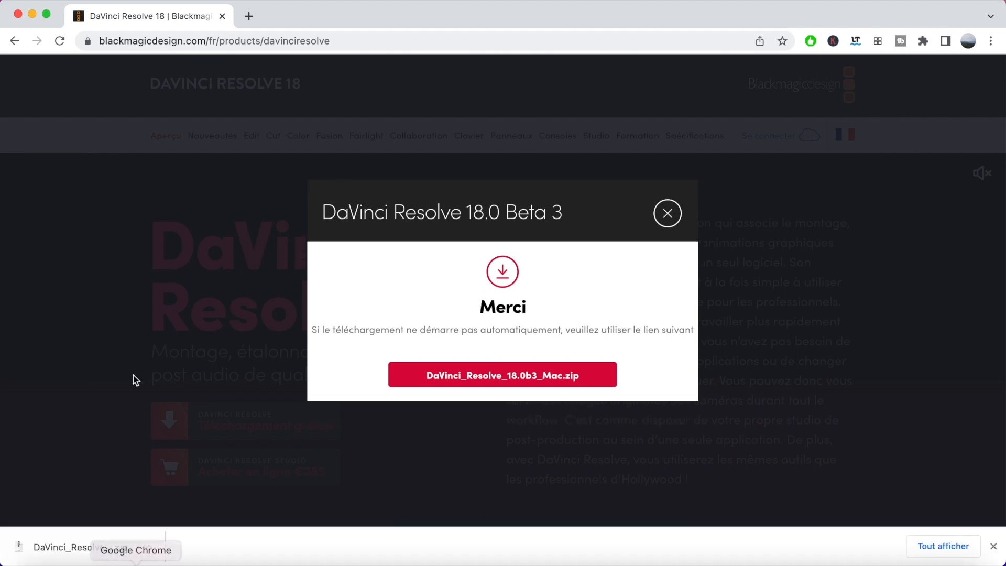
Install DaVinci Resolve from DaVinci_Resolve_18.0b3_Mac.dmg in the Téléchargements folder and move the installer to the trash.
left_click(90, 548)
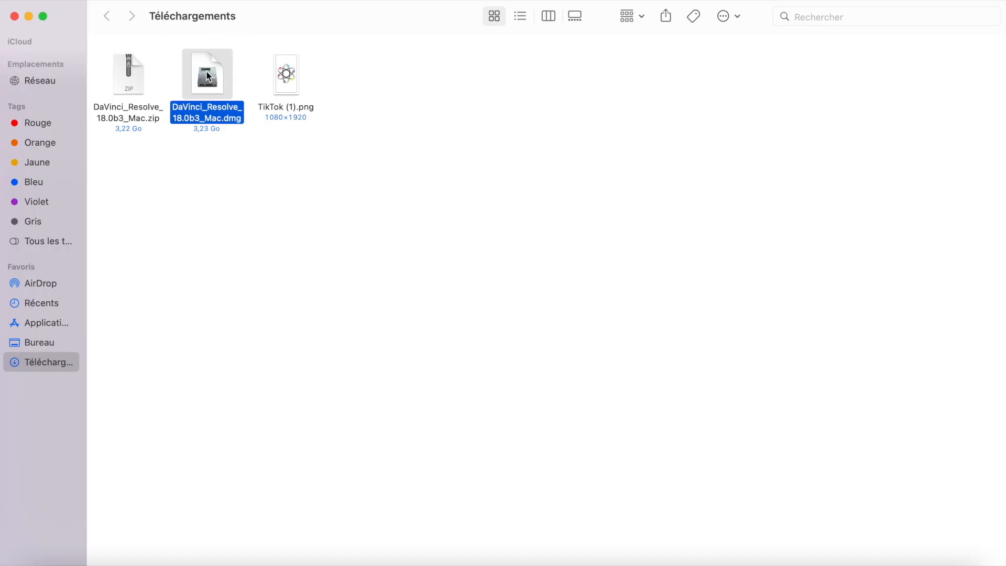
double_click(208, 77)
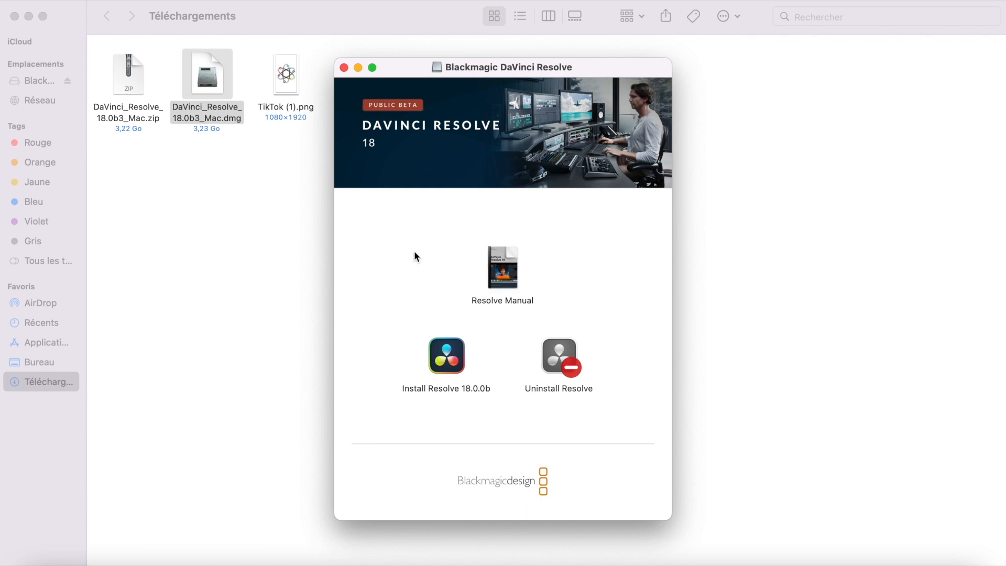
left_click(454, 363)
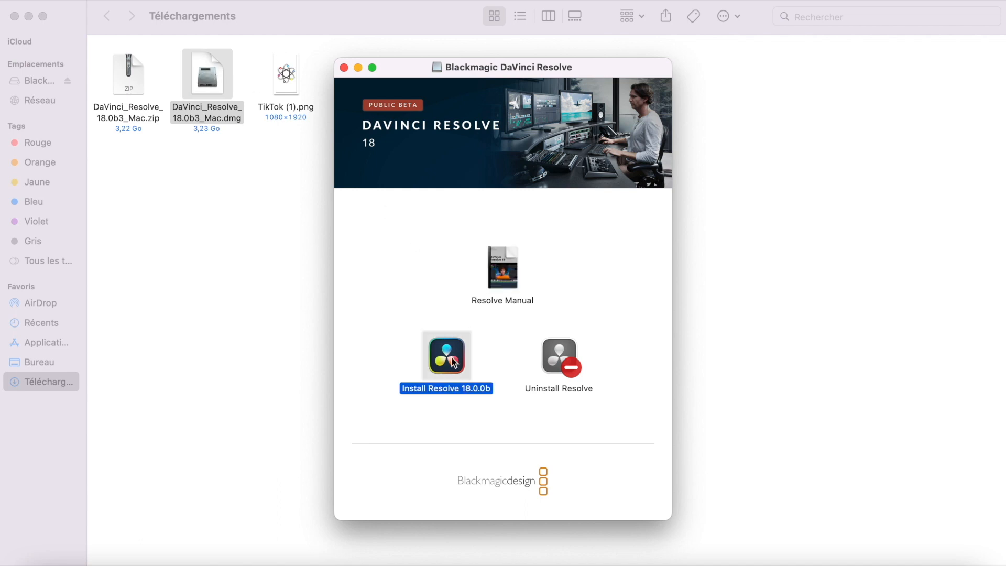
double_click(453, 362)
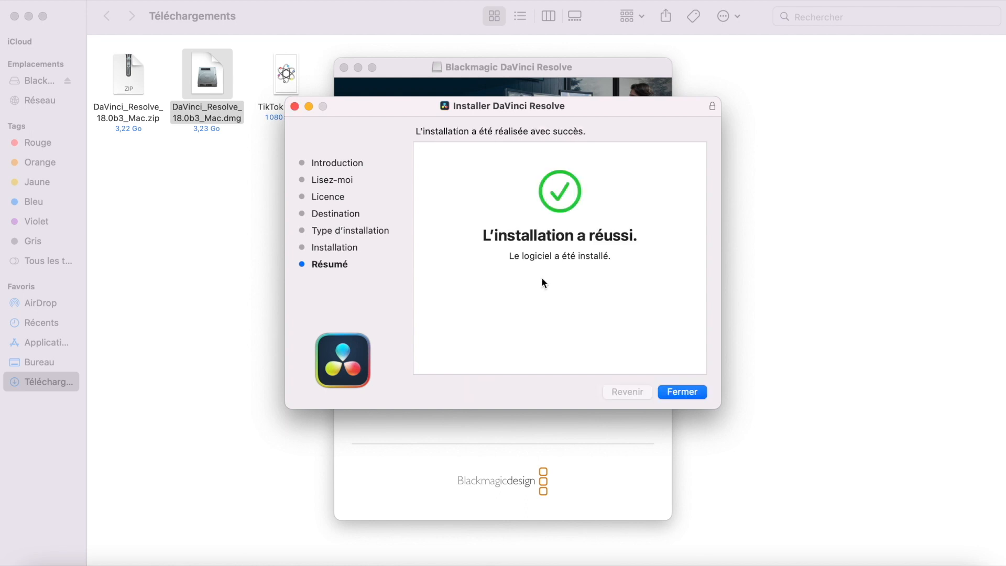
left_click(684, 392)
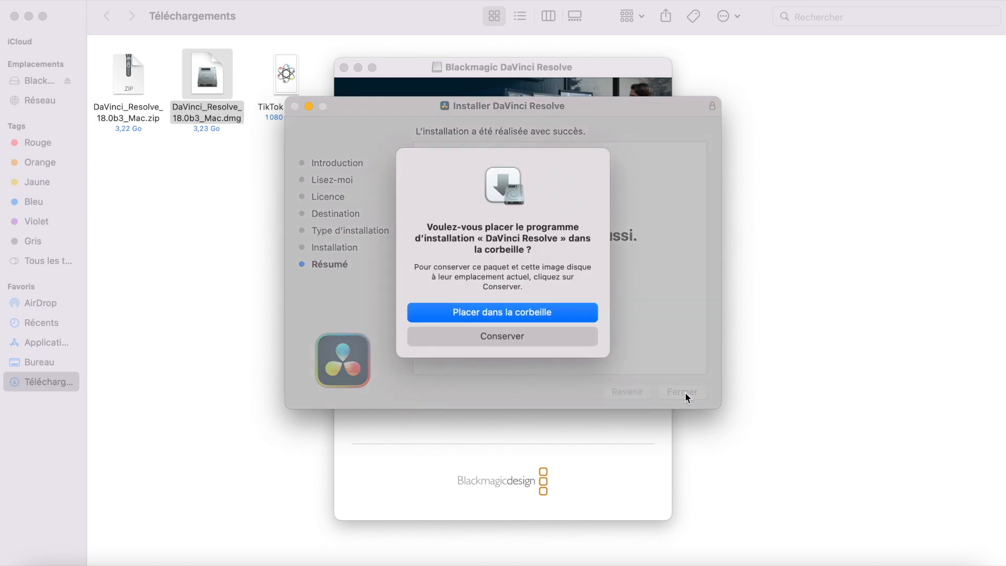
left_click(545, 312)
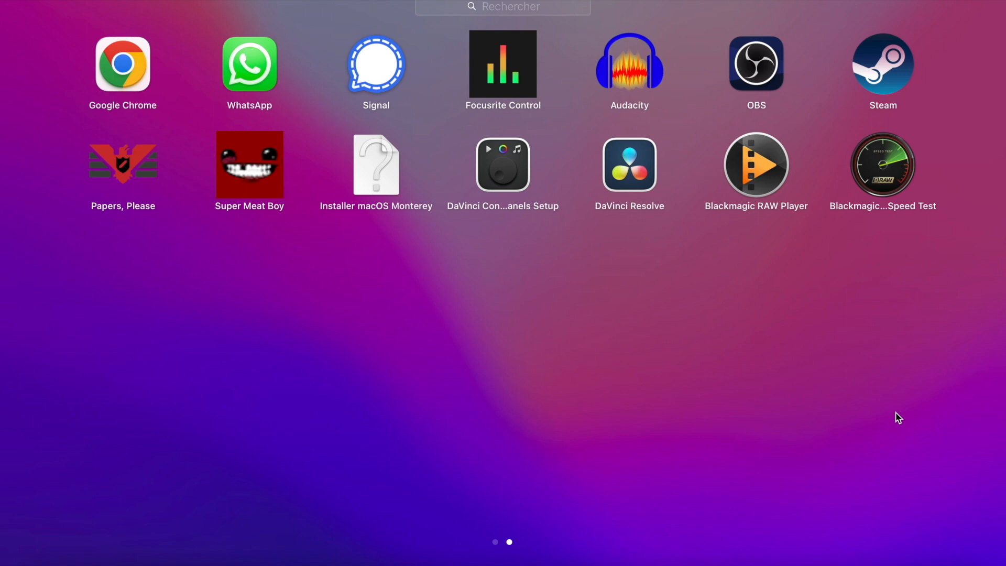
Launch DaVinci Resolve, set the welcome screen's language to Français and continue to the setup.
left_click(623, 177)
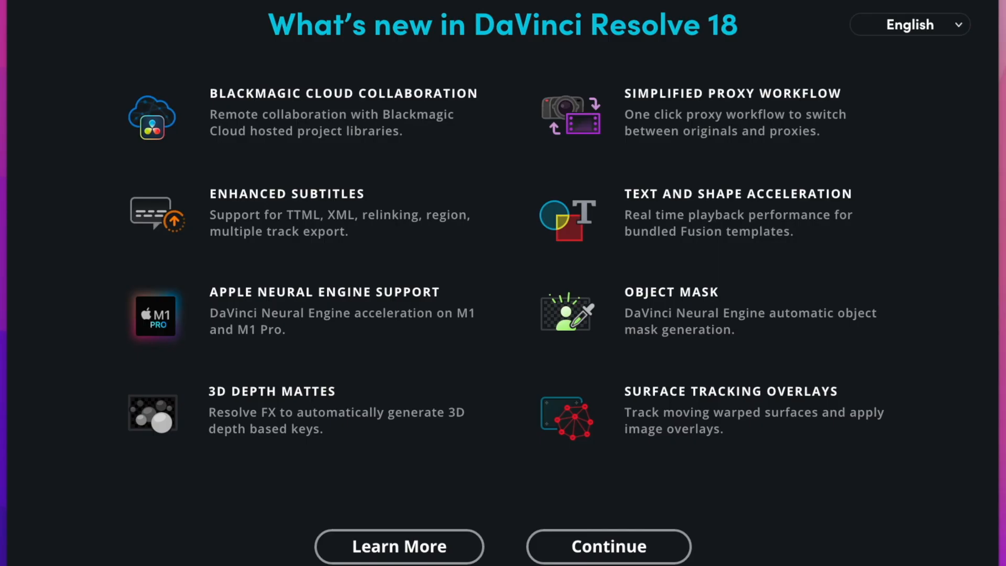
left_click(943, 34)
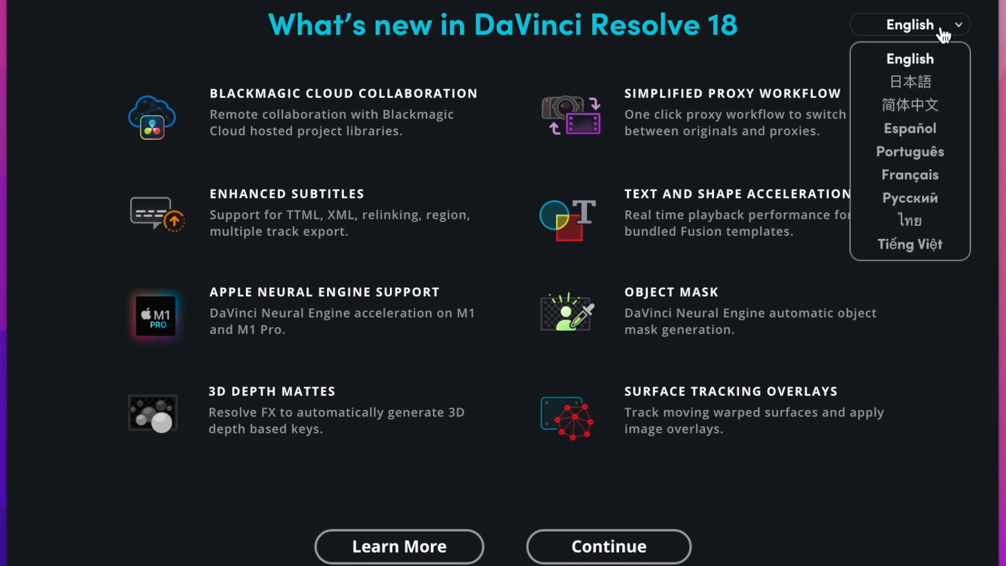
left_click(927, 177)
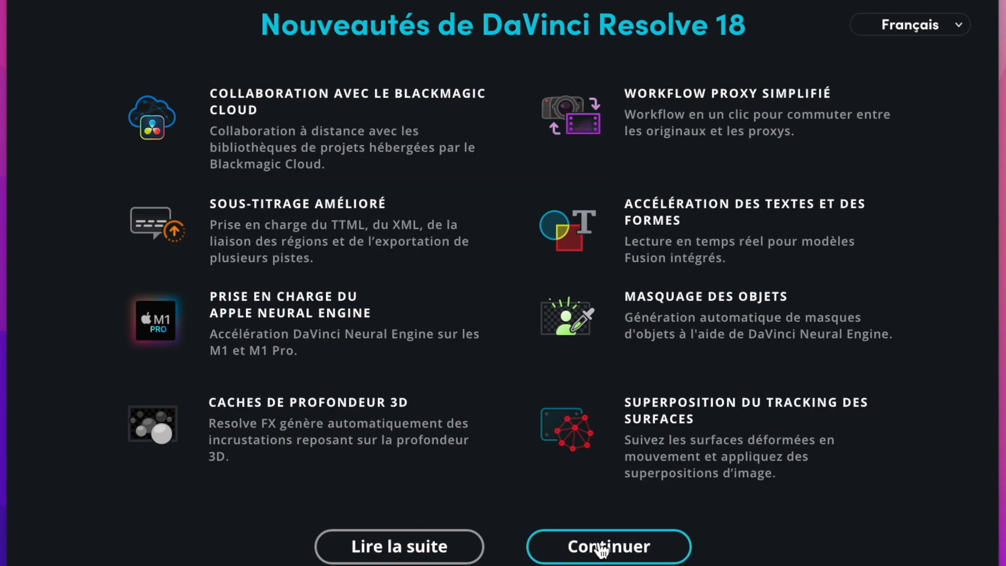
left_click(602, 547)
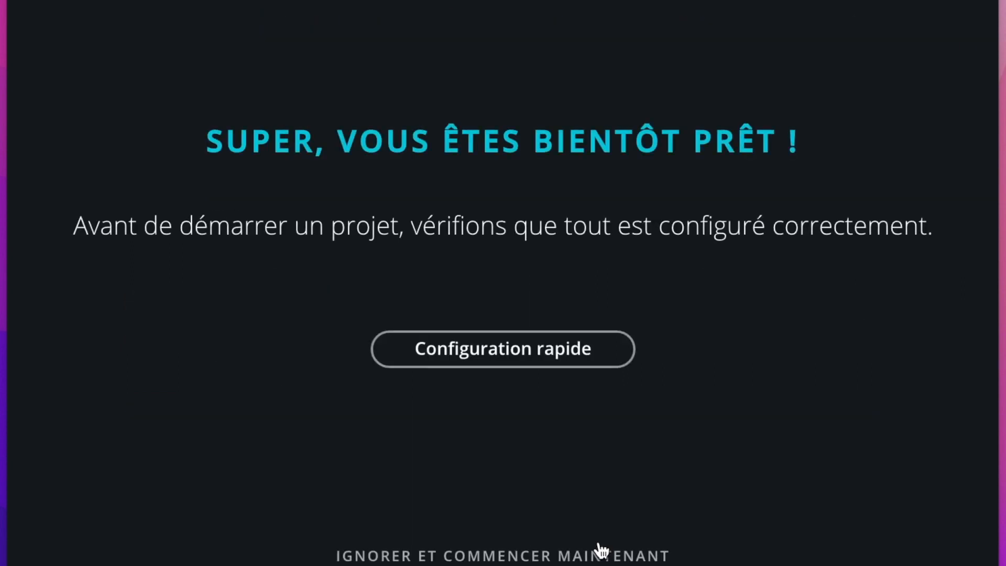
Complete the quick configuration, choosing the logo-marked project type and the DaVinci Resolve keyboard layout.
left_click(512, 358)
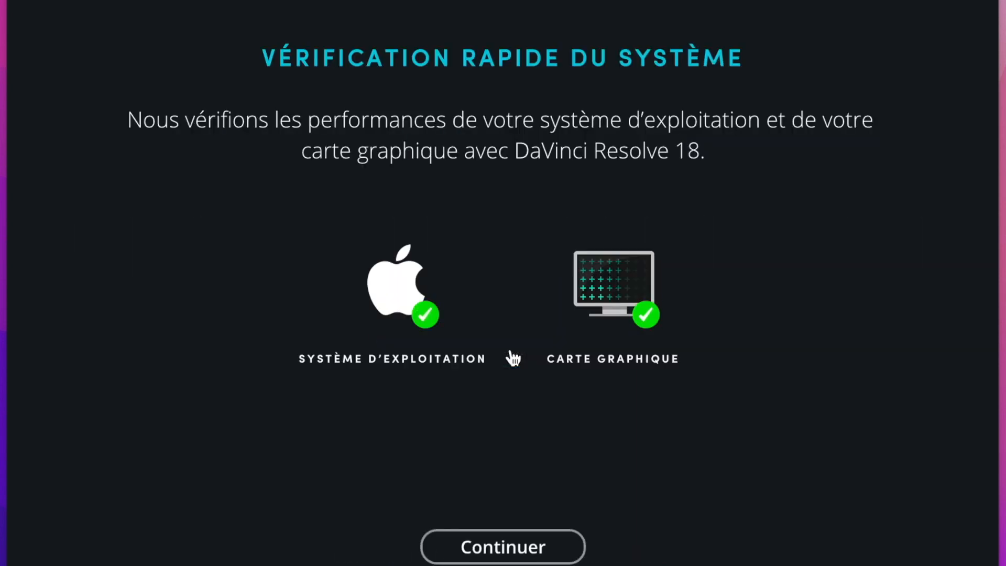
left_click(513, 548)
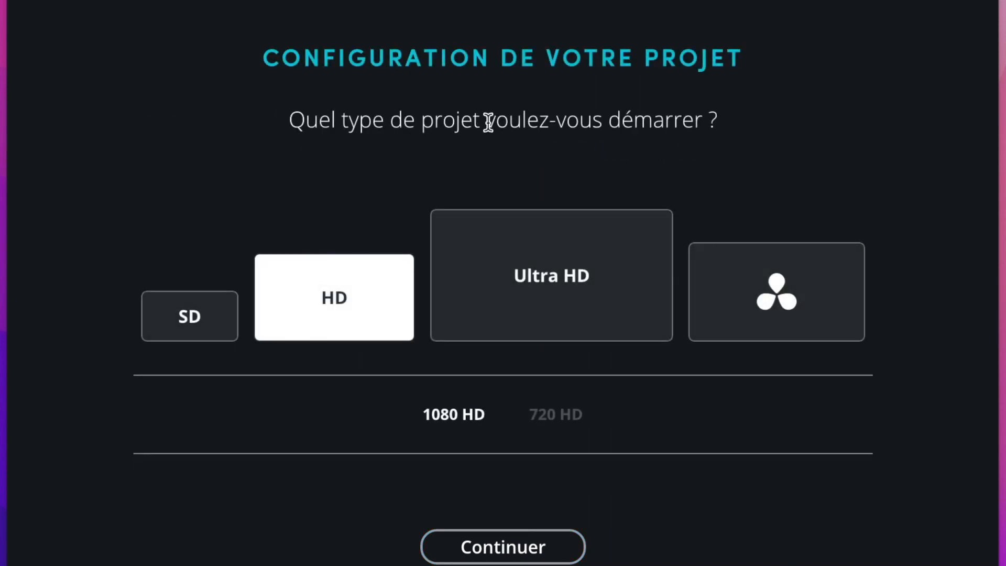
left_click(189, 316)
left_click(330, 290)
left_click(535, 282)
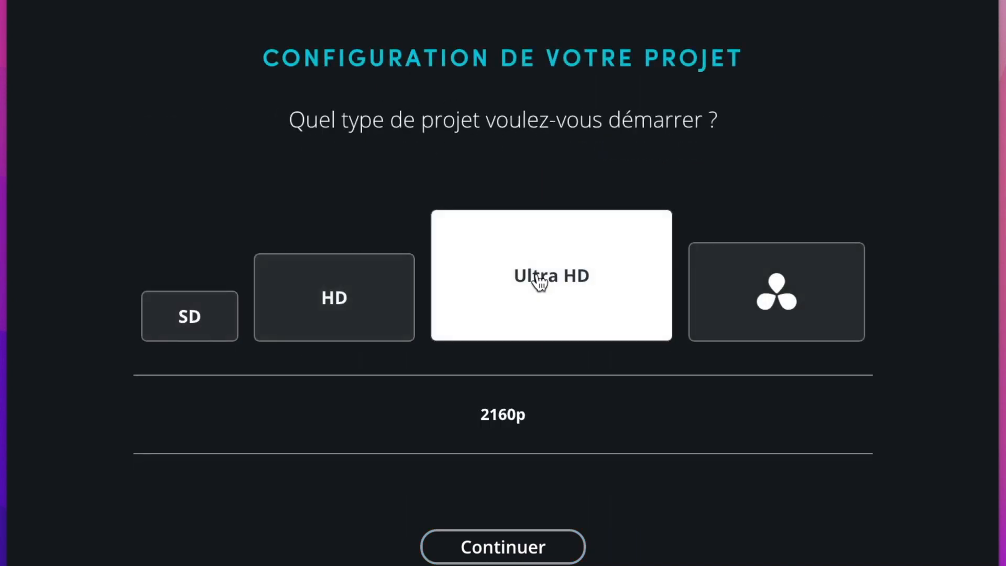
left_click(815, 289)
left_click(479, 550)
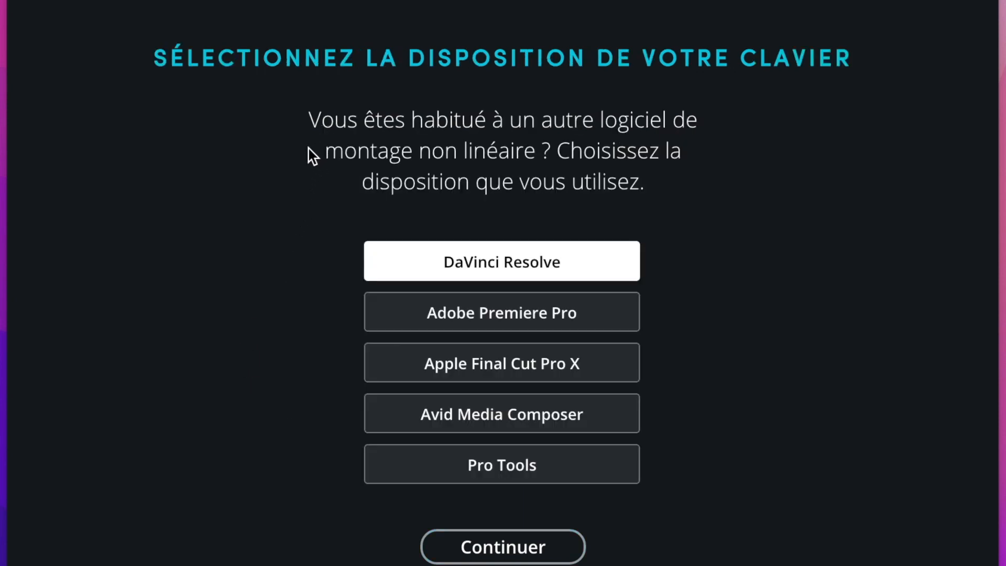
left_click(484, 559)
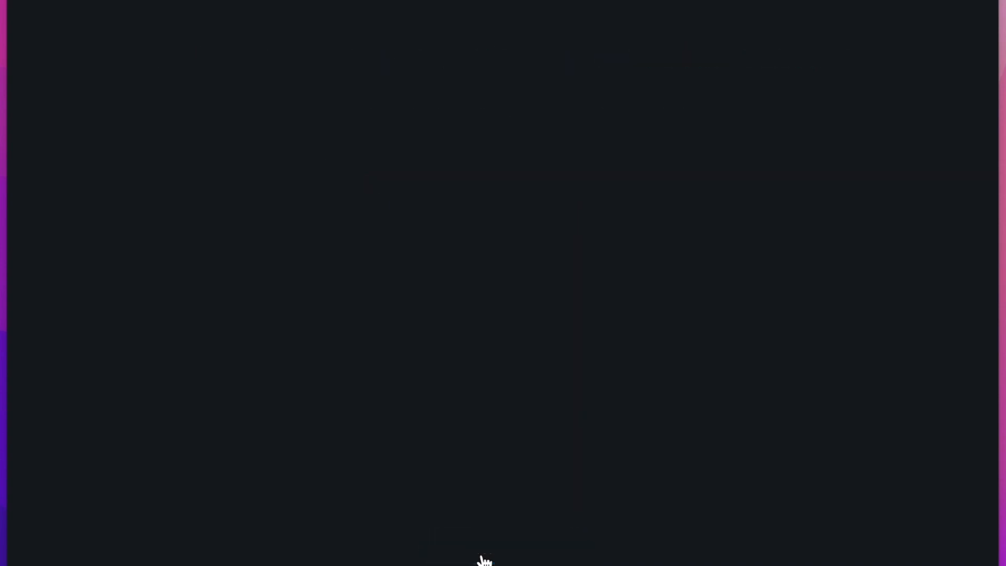
left_click(483, 559)
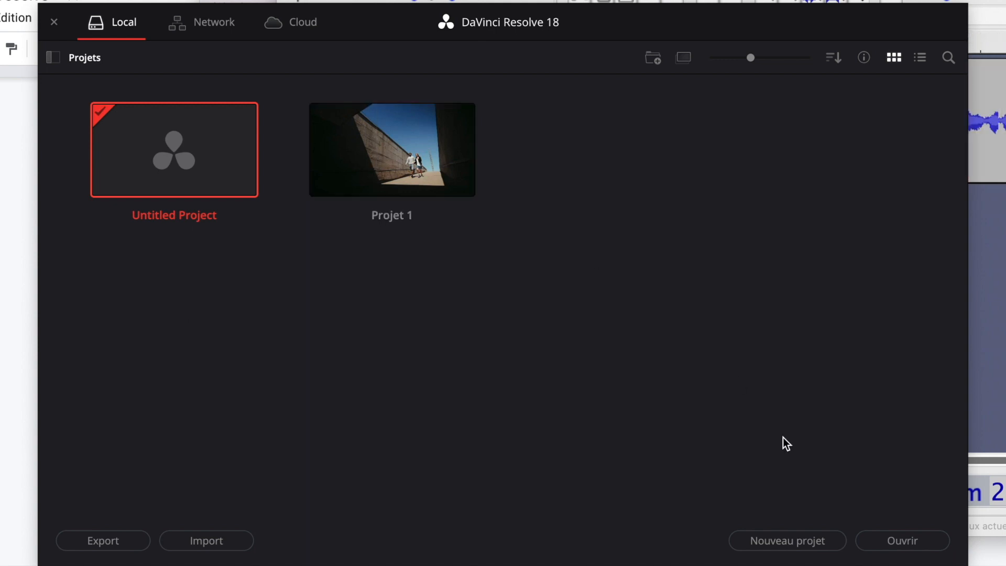
Create a new local project named Nouveau.
left_click(803, 539)
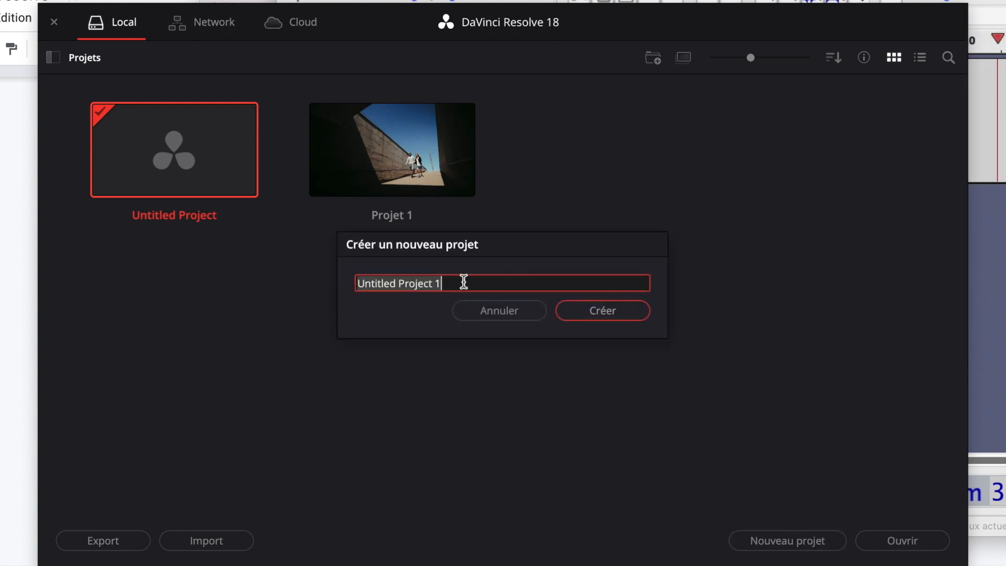
type("Nouveau")
left_click(596, 311)
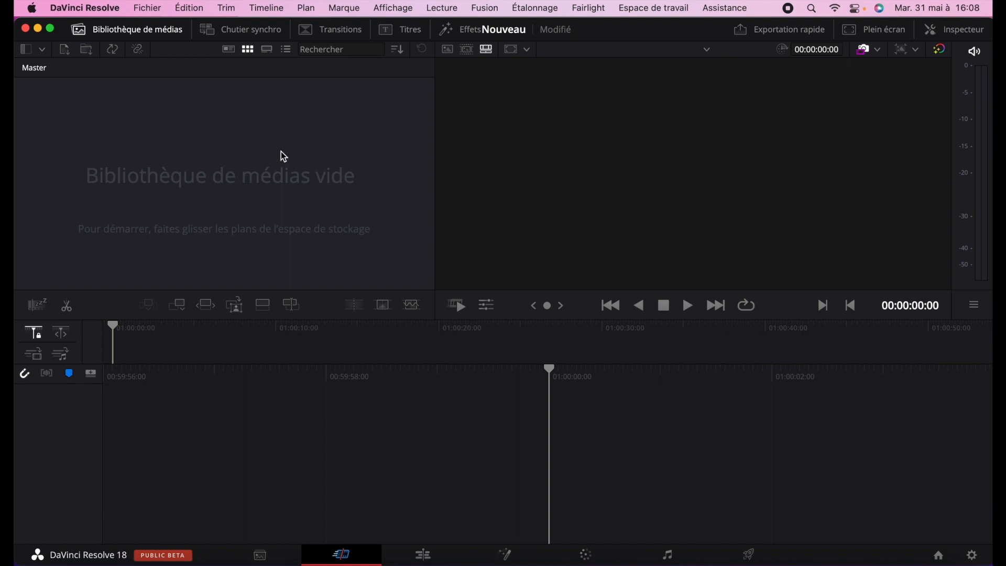
Review the interface language options in the user preferences, keep Français and save.
left_click(90, 10)
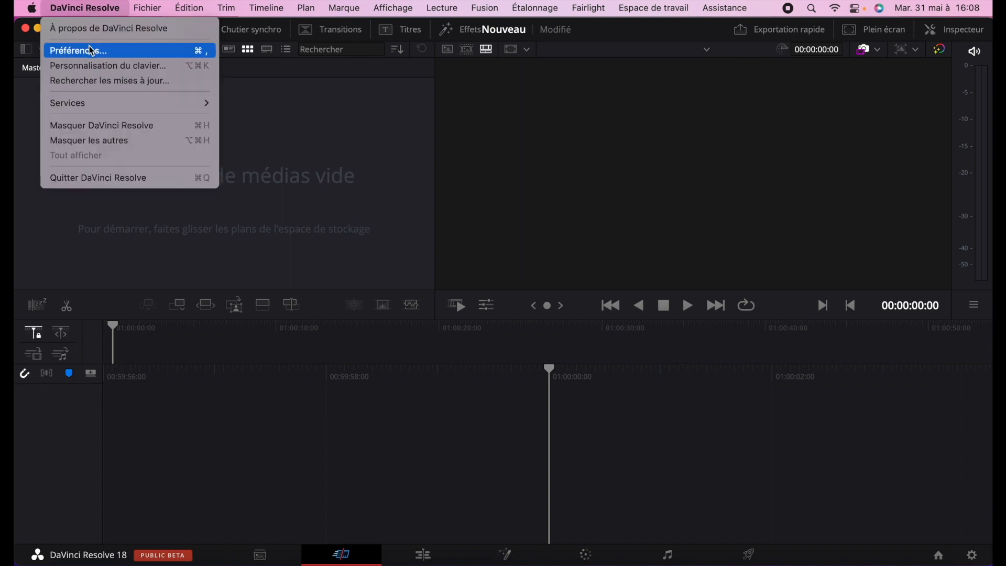
left_click(91, 50)
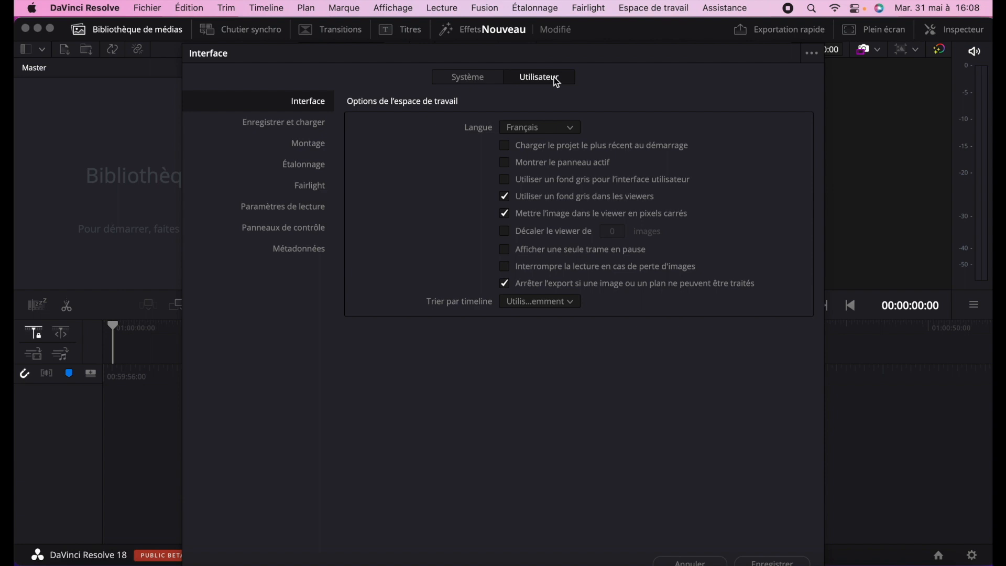
left_click(571, 129)
left_click(571, 130)
left_click(778, 561)
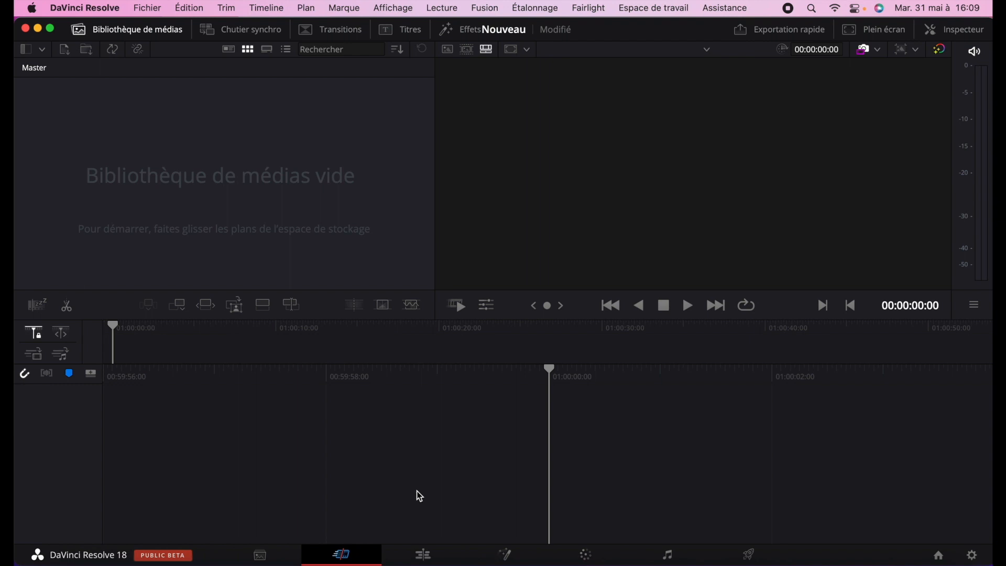
Examine the workspace pages of the project: Edit, Deliver, Media, Cut, Fusion, Color and Fairlight.
left_click(428, 557)
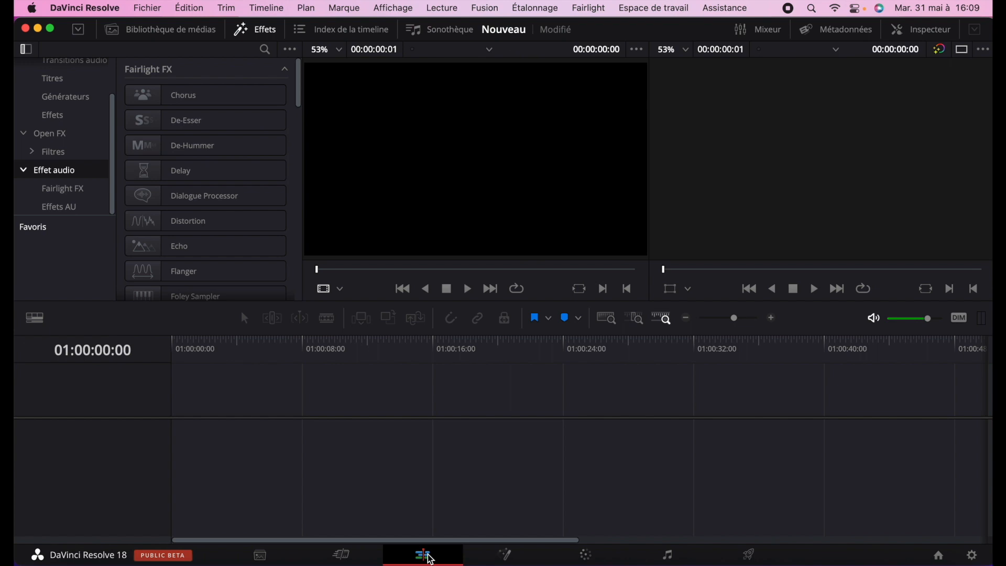
left_click(753, 556)
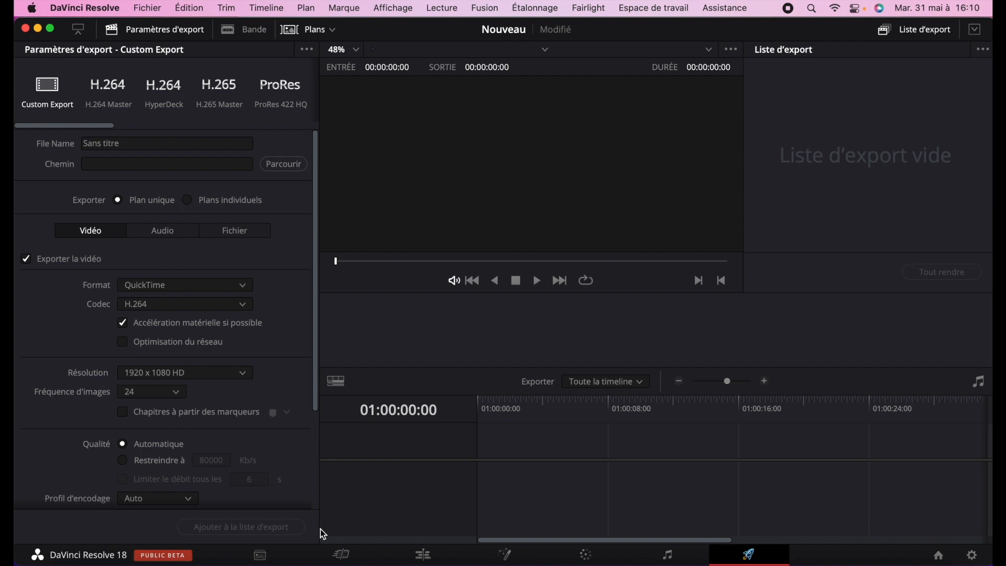
left_click(260, 554)
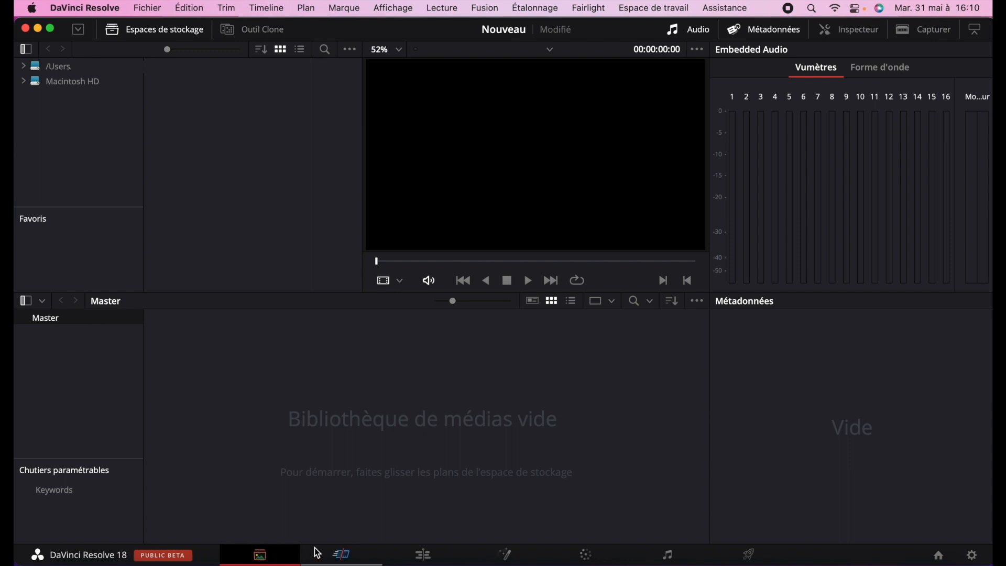
left_click(346, 557)
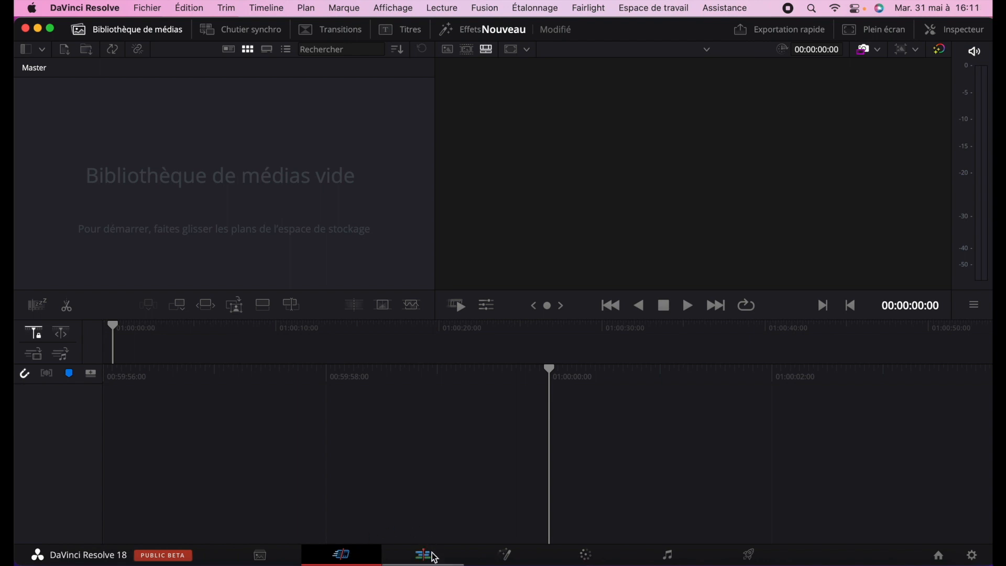
left_click(517, 557)
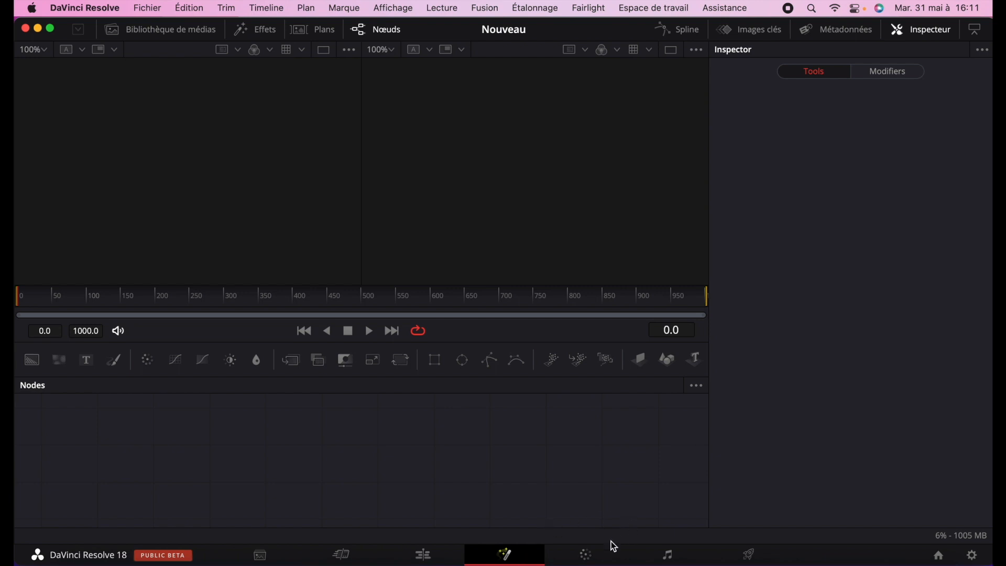
left_click(586, 557)
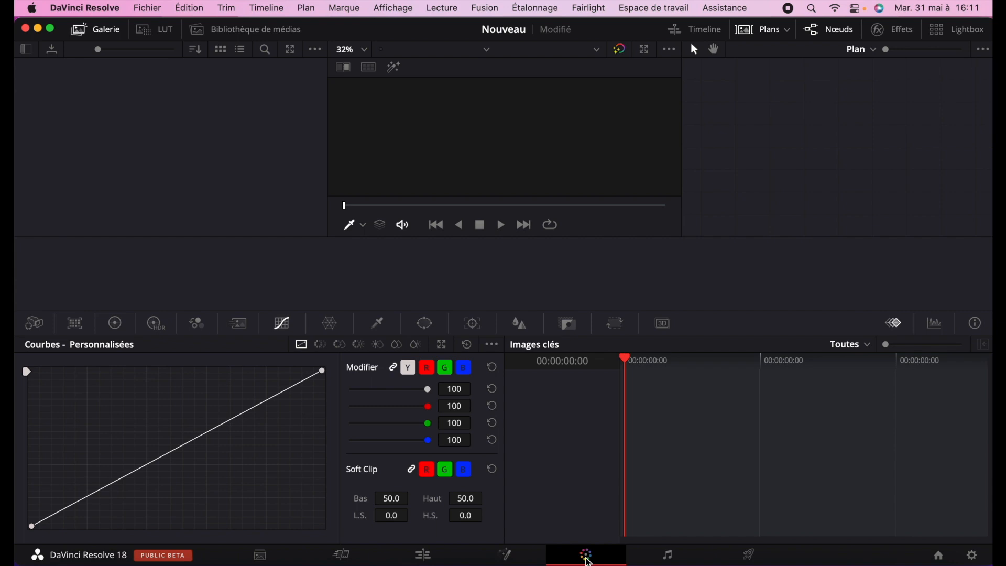
left_click(671, 556)
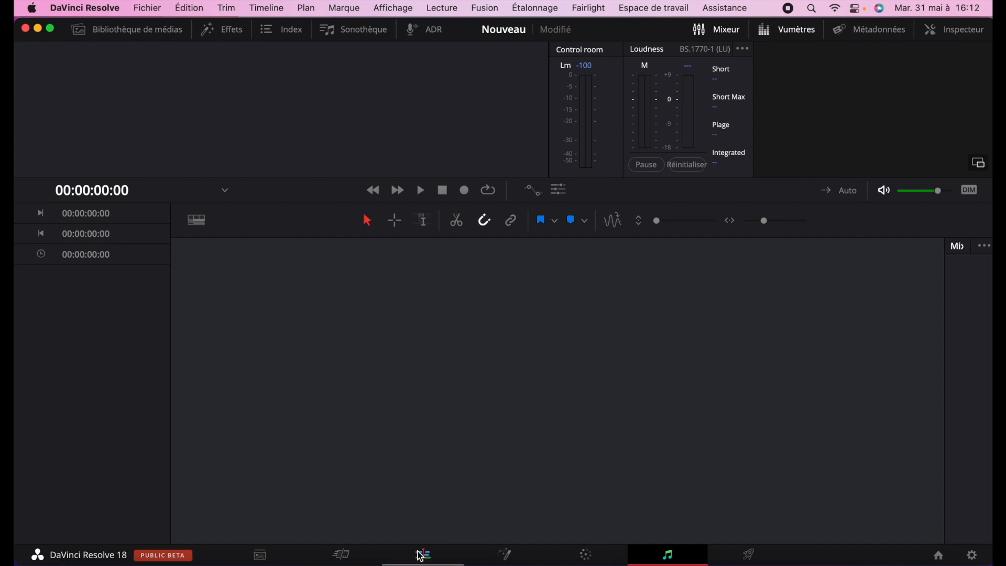
left_click(751, 556)
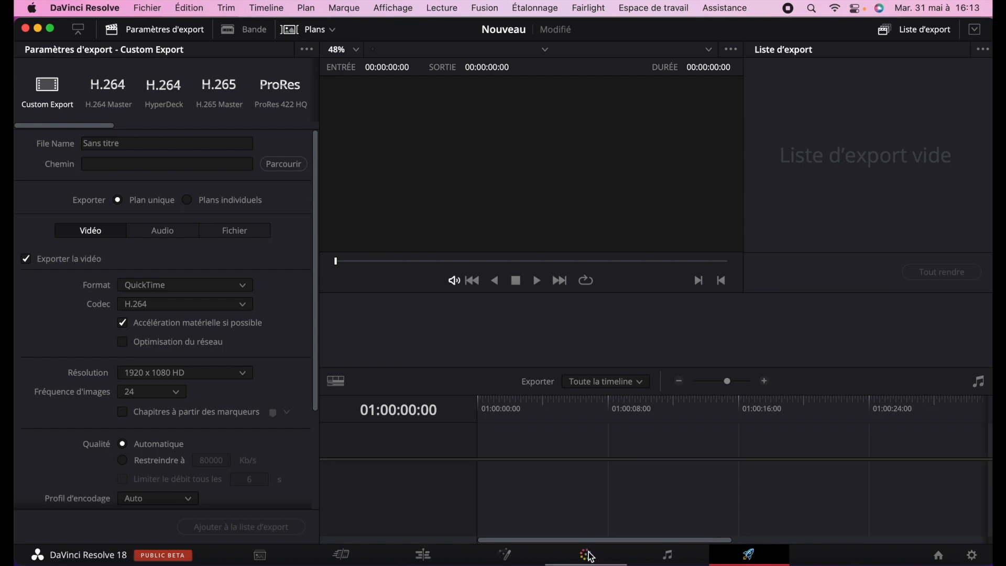
left_click(423, 556)
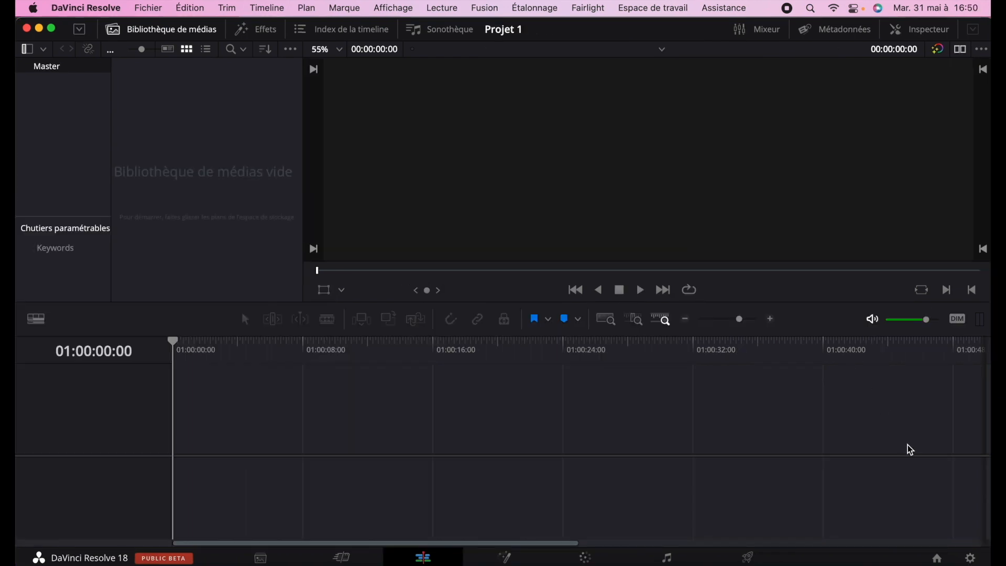
Open the keyboard customization and look up the shortcut commands in the Édition category.
left_click(972, 557)
left_click(84, 8)
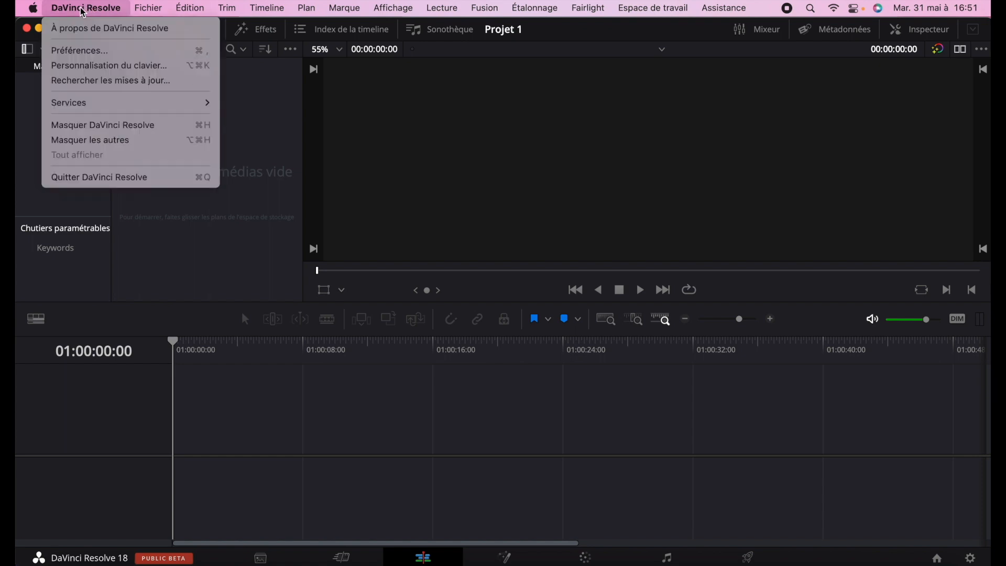
left_click(115, 64)
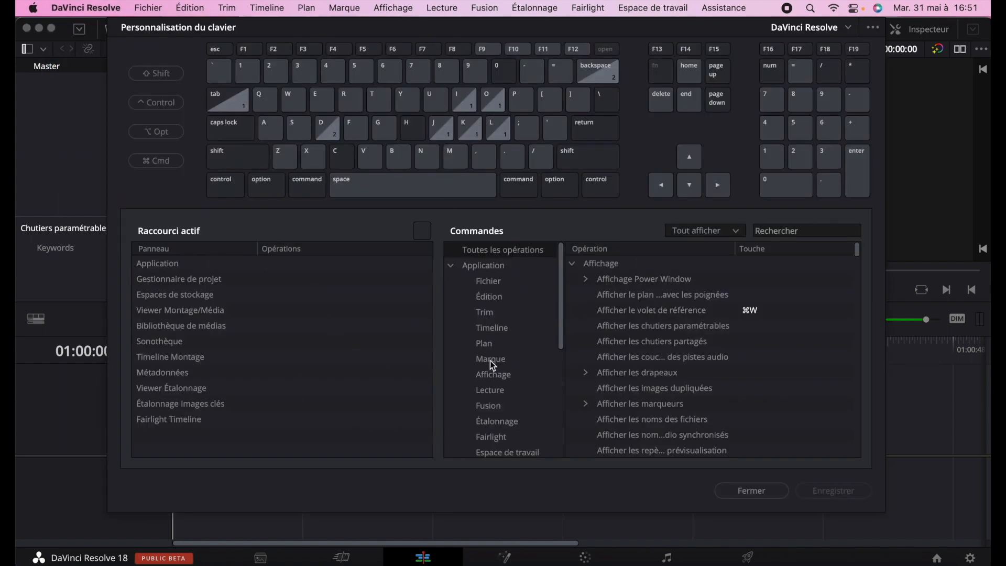
left_click(495, 299)
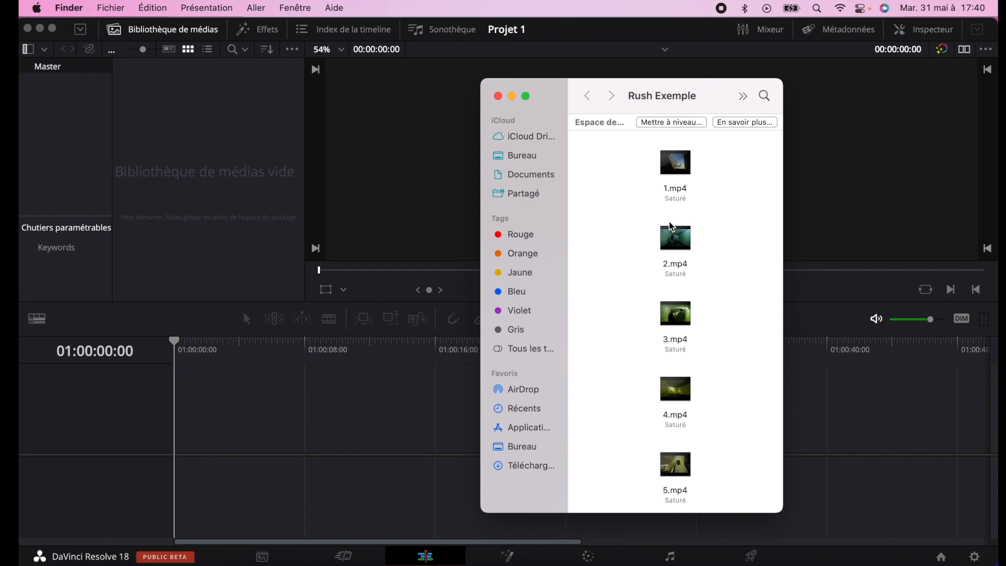
Look through the media files in the Rush Exemple folder, then hide the media library and show it again.
scroll(658, 203, "down", 5)
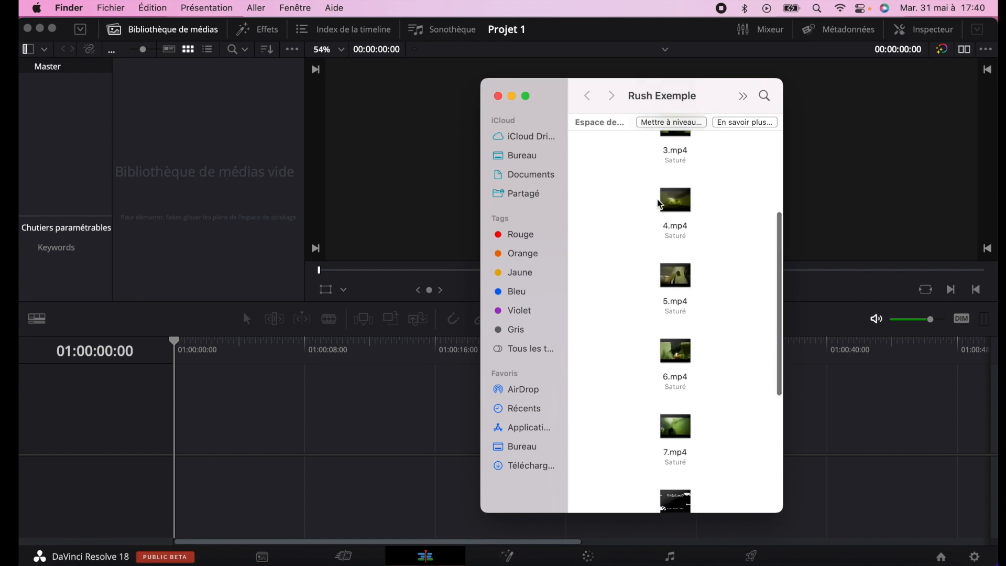
scroll(658, 202, "down", 3)
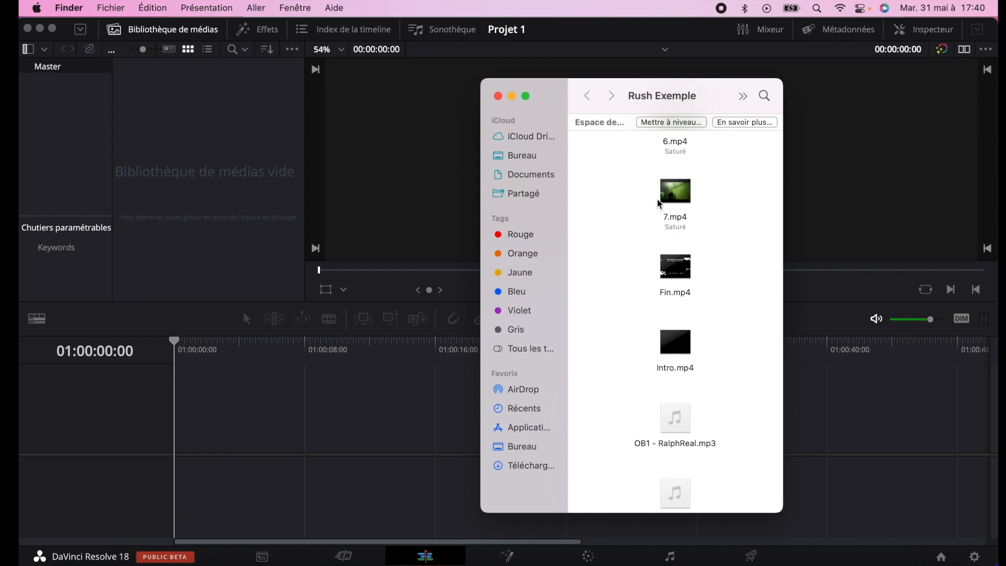
left_click(152, 36)
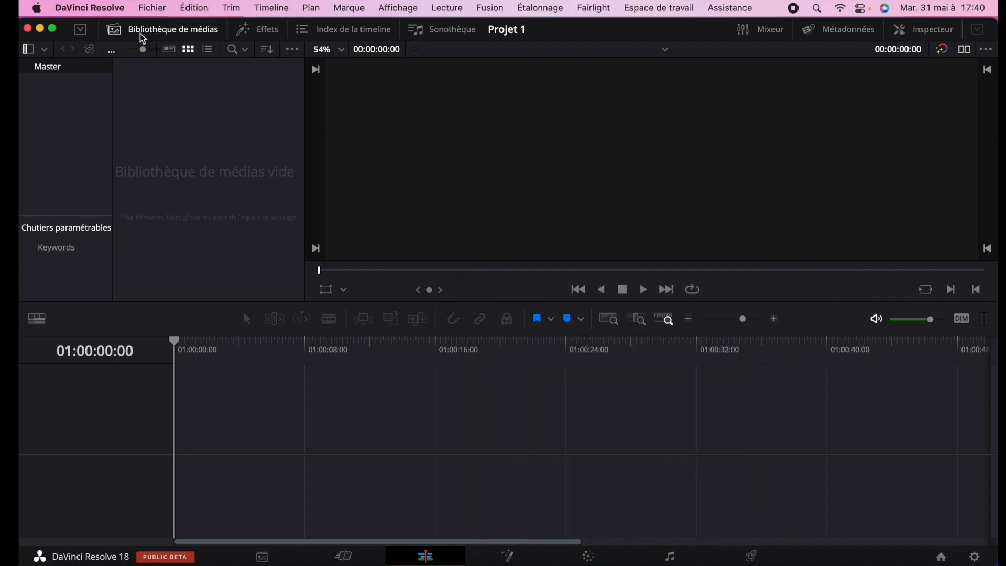
left_click(113, 31)
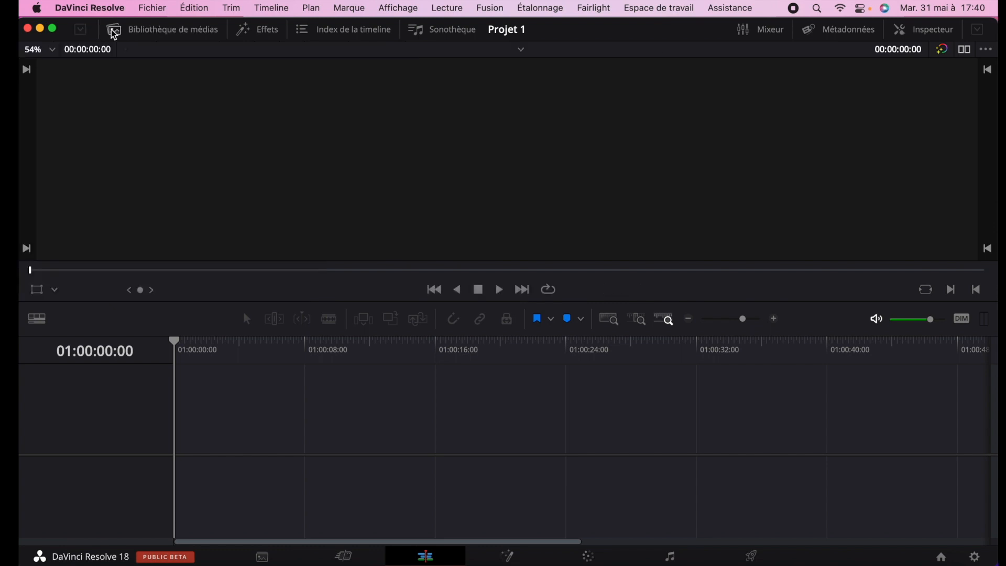
left_click(116, 32)
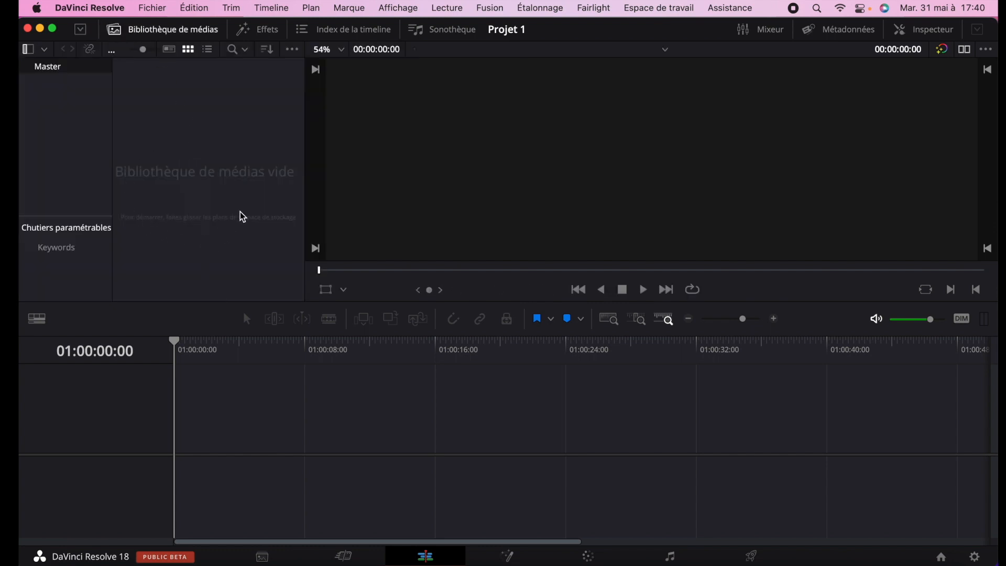
Import all the video and music files from the Rush Exemple folder into the media library.
right_click(208, 204)
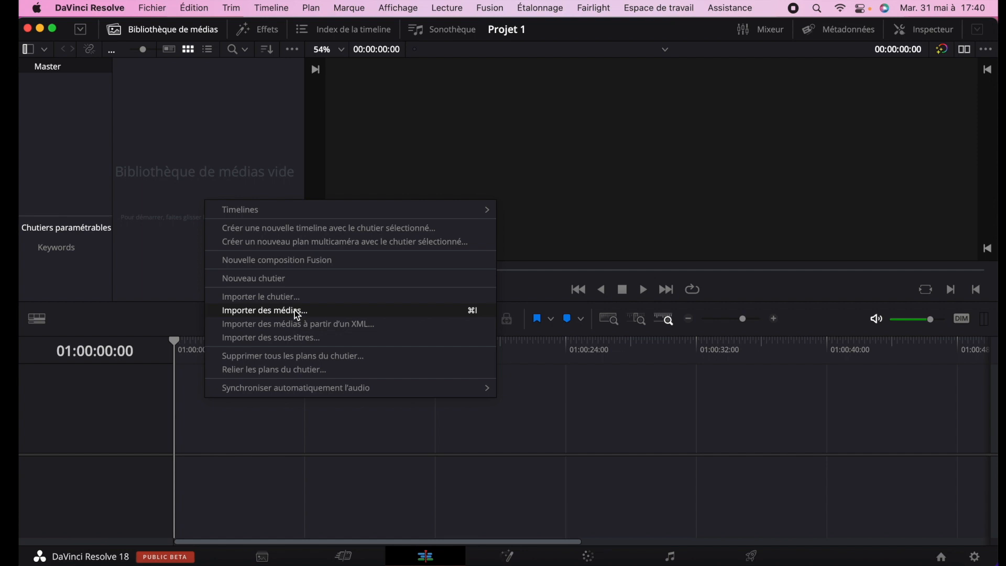
left_click(317, 311)
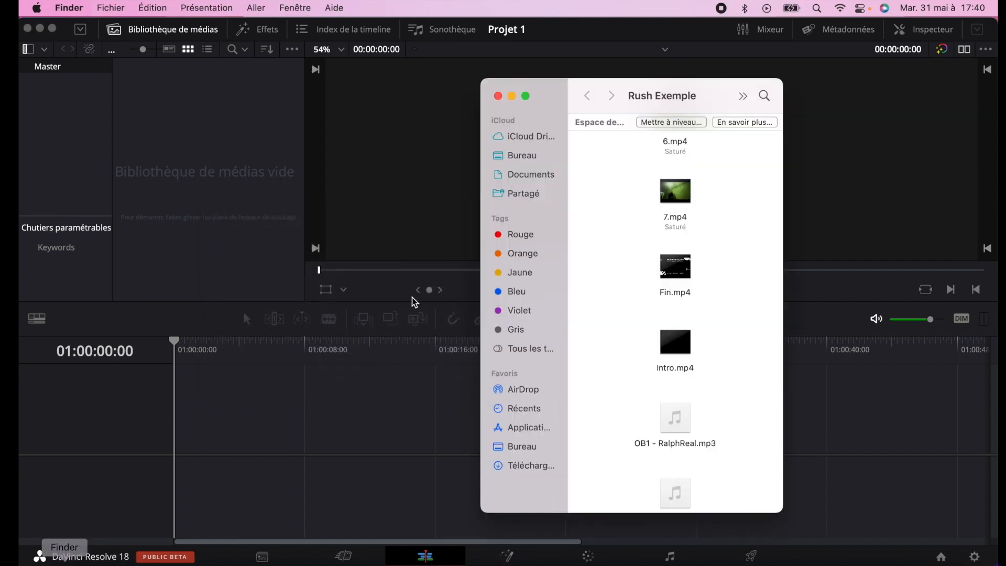
left_click_drag(624, 197, 738, 503)
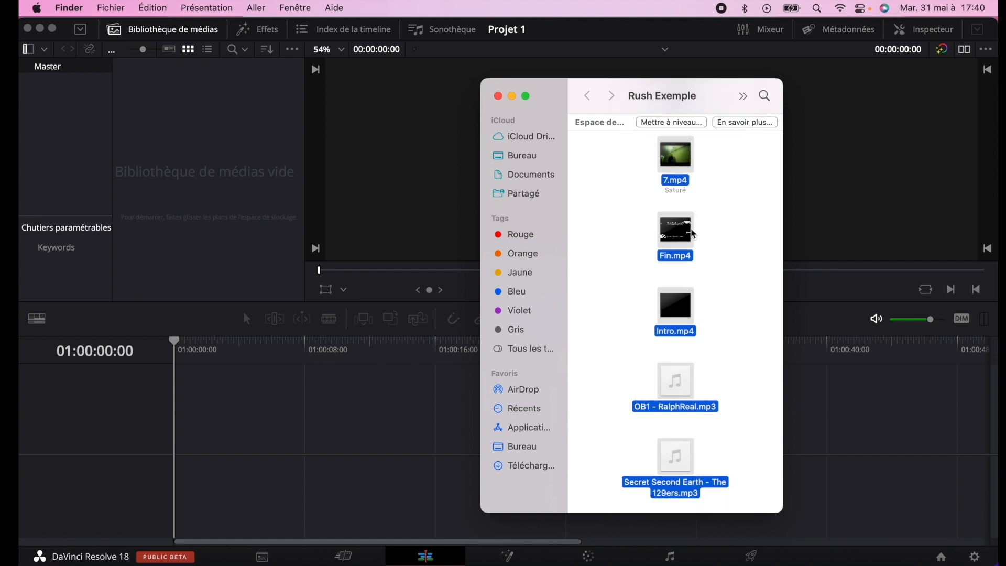
left_click_drag(675, 154, 200, 161)
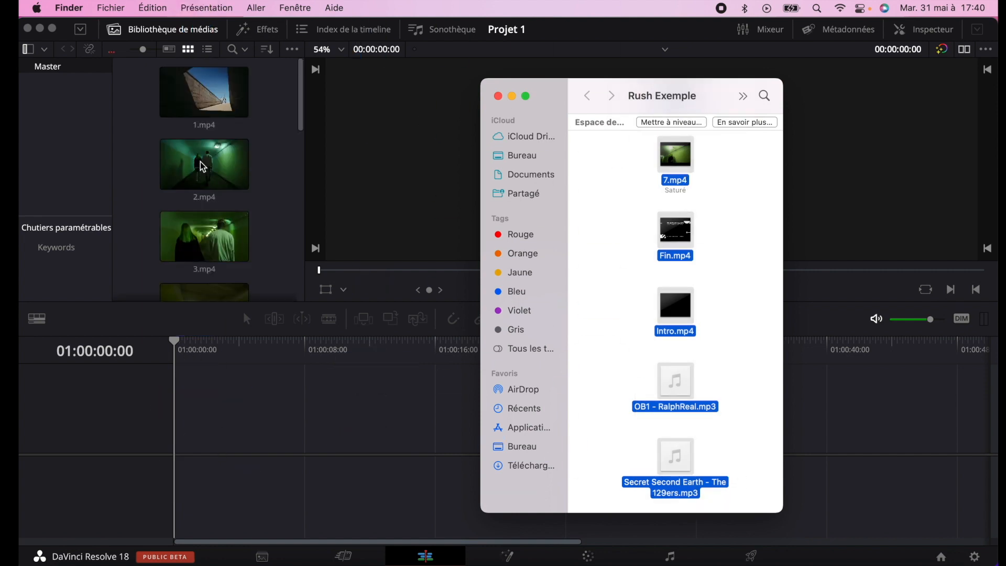
Skim through the imported clips' thumbnails in the media library to preview their footage.
left_click(200, 161)
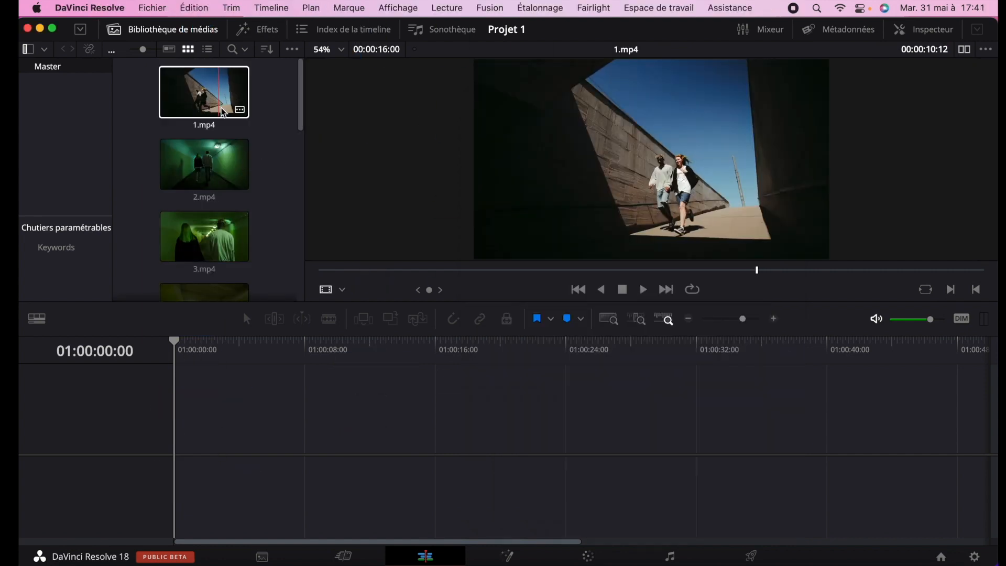
scroll(204, 173, "down", 1)
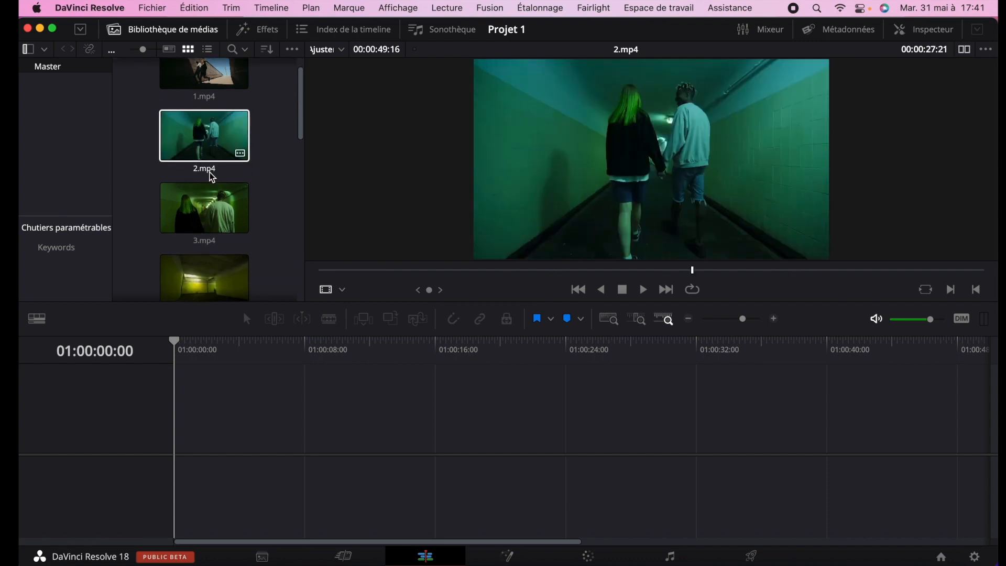
scroll(198, 226, "down", 4)
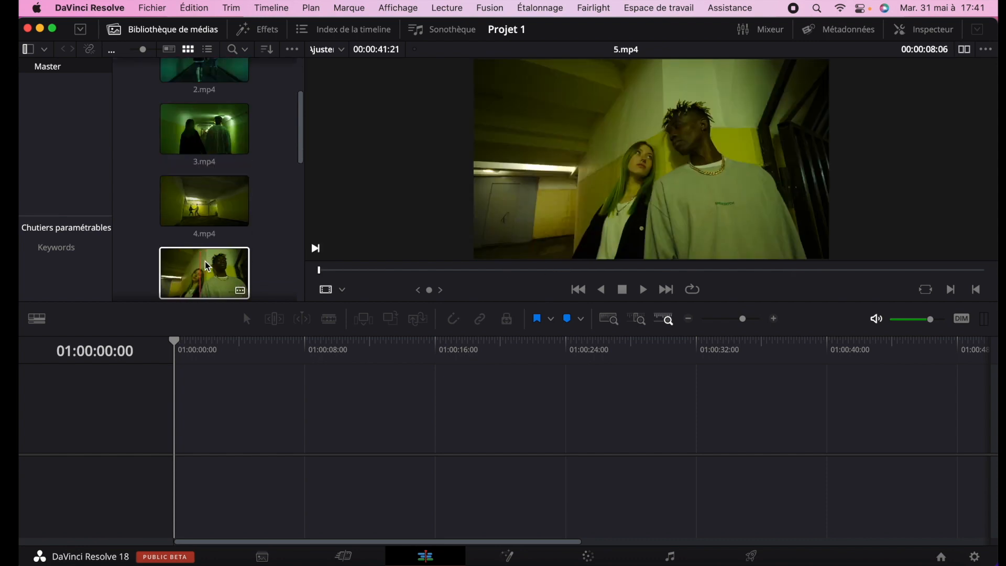
scroll(206, 257, "up", 5)
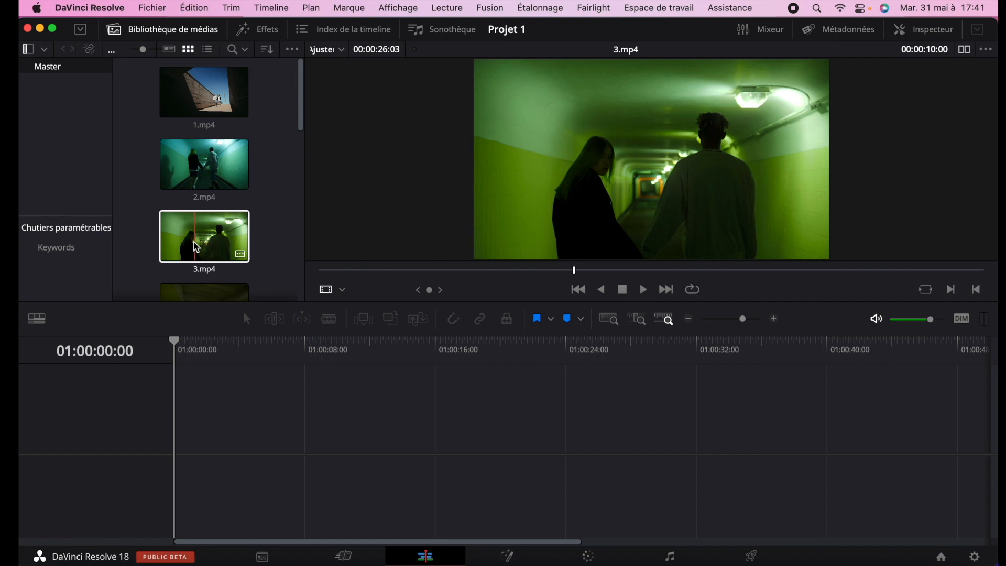
Switch to the dual-viewer layout, load 1.mp4 in the source viewer and scrub it to 00:00:10:12.
left_click(966, 50)
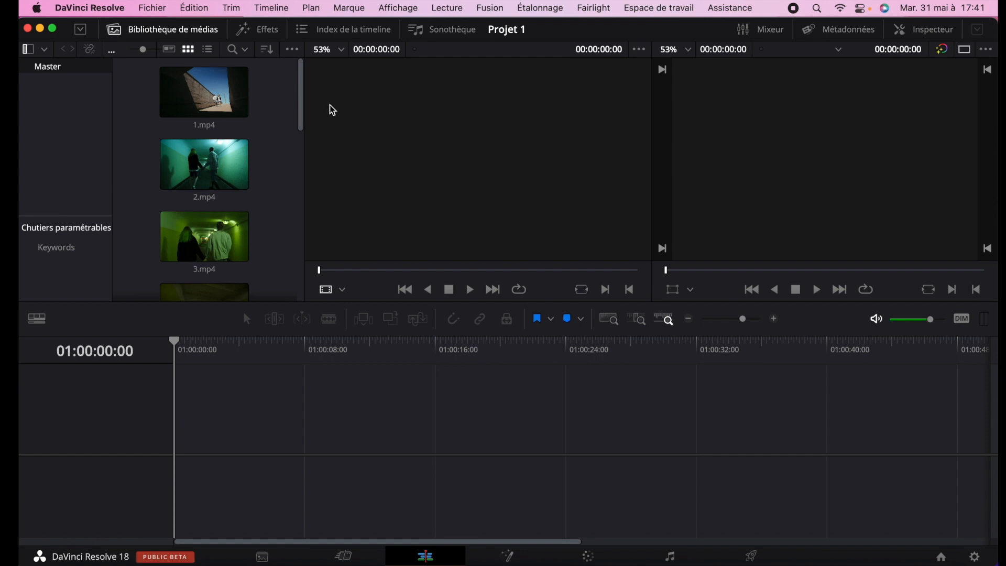
left_click(200, 96)
left_click_drag(199, 96, 414, 133)
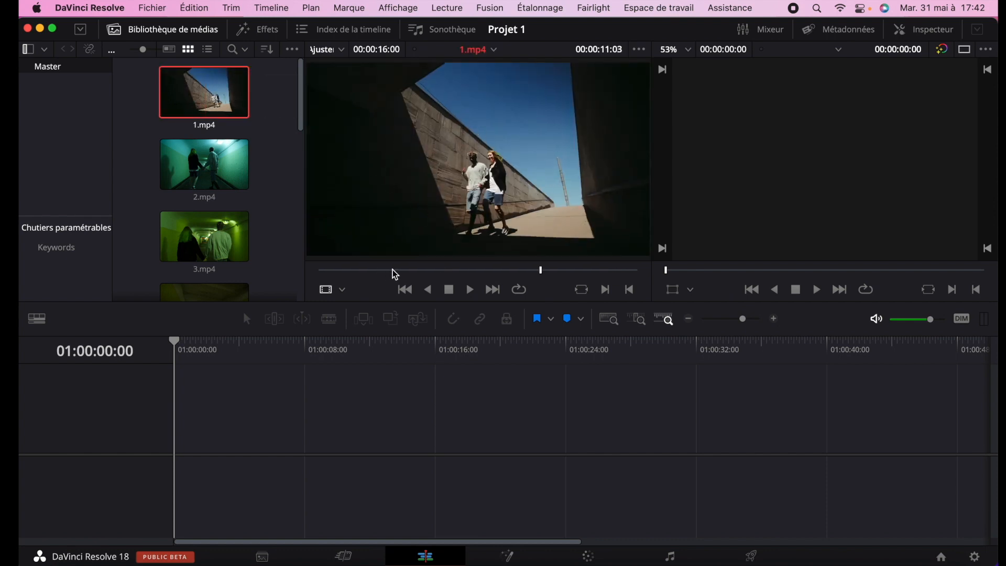
left_click(483, 270)
left_click(458, 269)
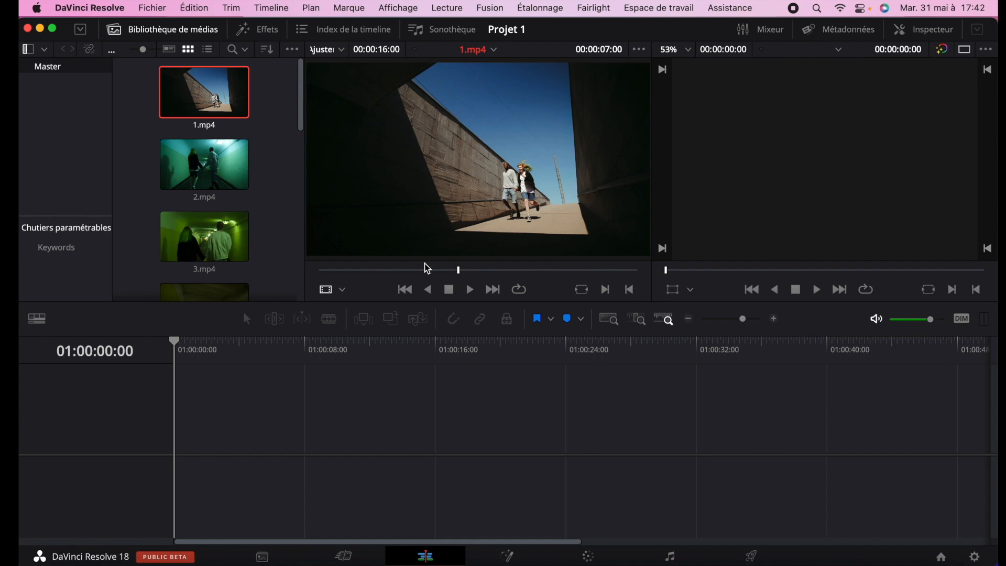
left_click_drag(458, 272, 528, 269)
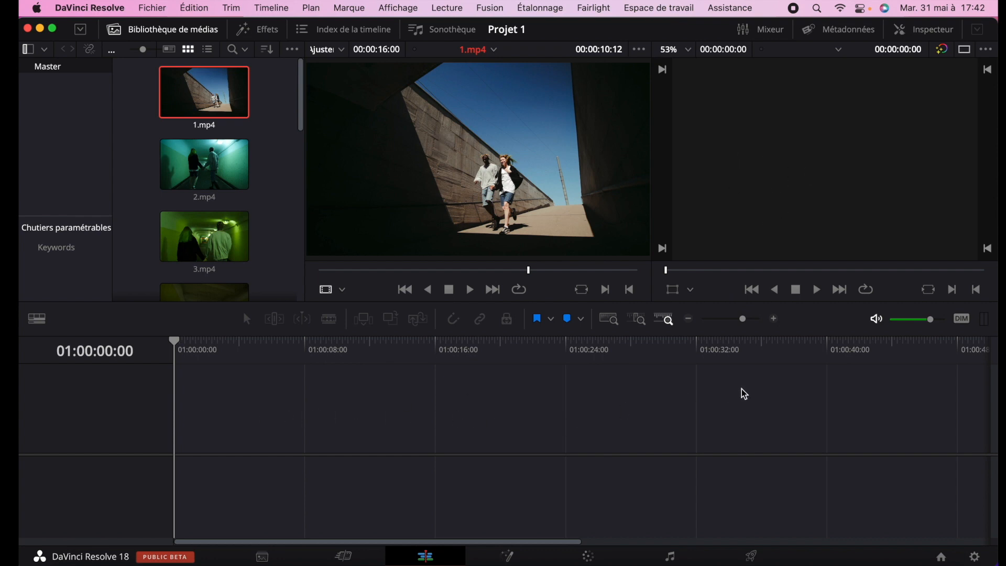
Place 1.mp4 from the source viewer at the start of the timeline and scrub through it.
left_click_drag(487, 146, 214, 440)
left_click_drag(666, 267, 717, 269)
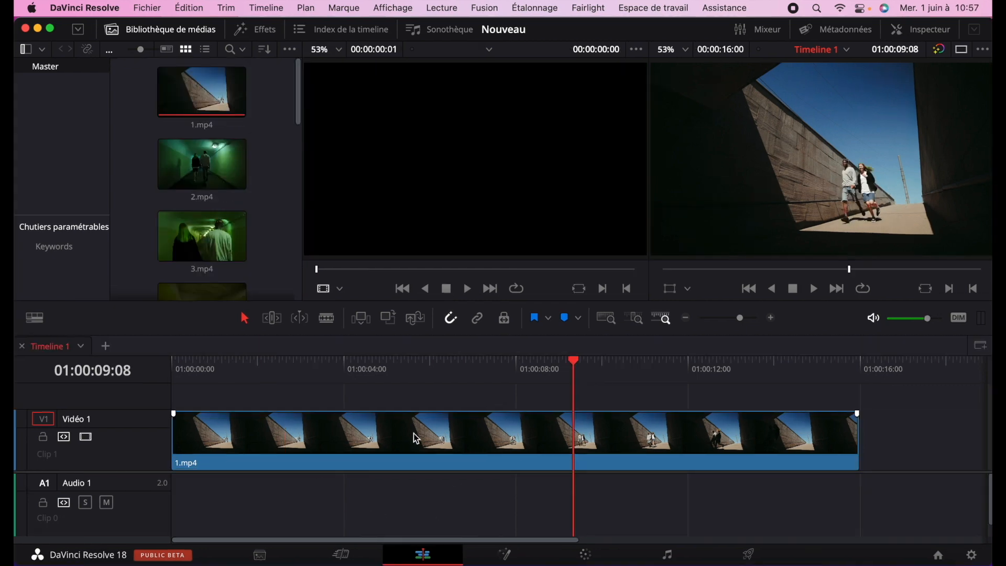
Preview 1.mp4 and 2.mp4 in the source viewer and delete the 1.mp4 clip from the timeline.
left_click(212, 111)
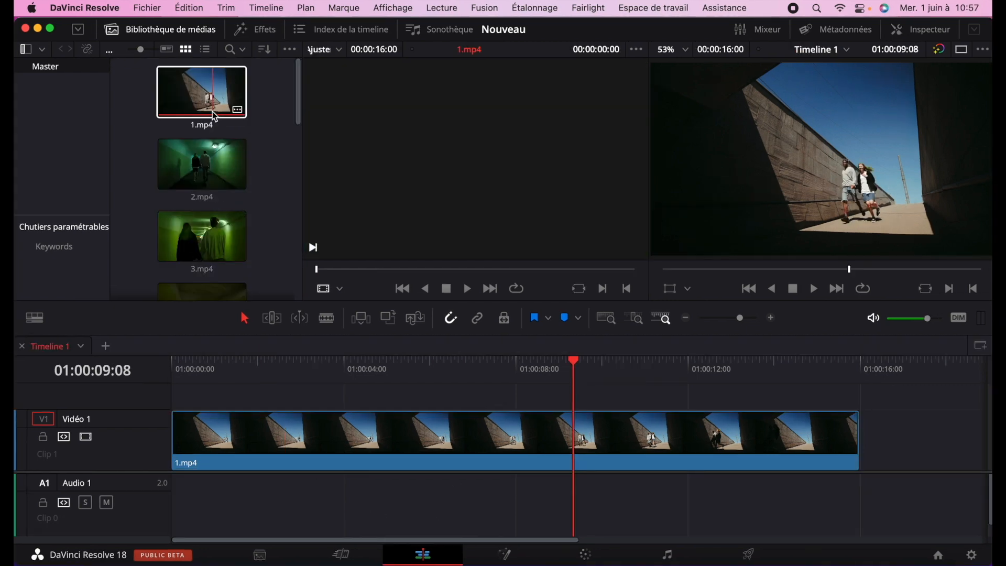
left_click(215, 169)
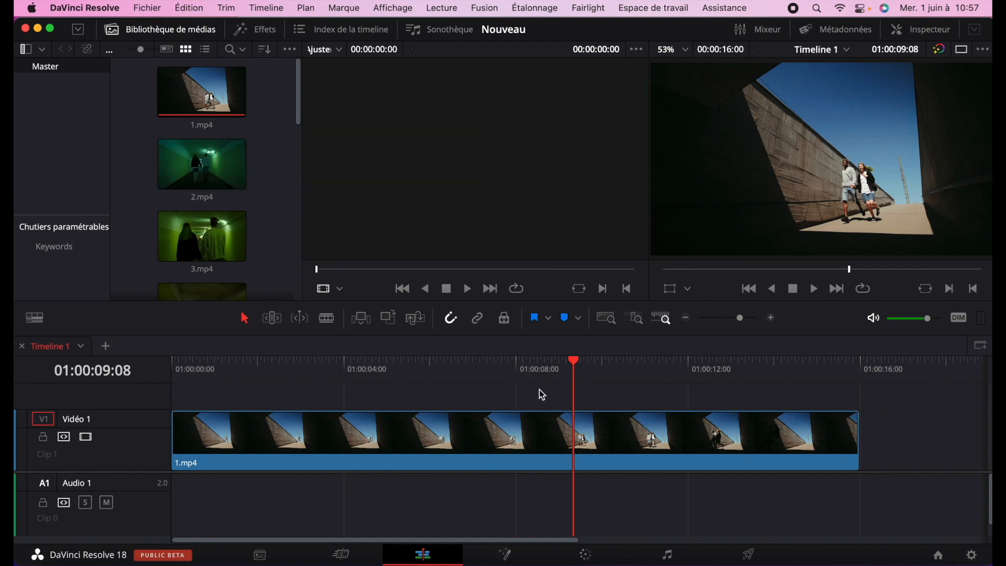
double_click(311, 434)
key("Delete")
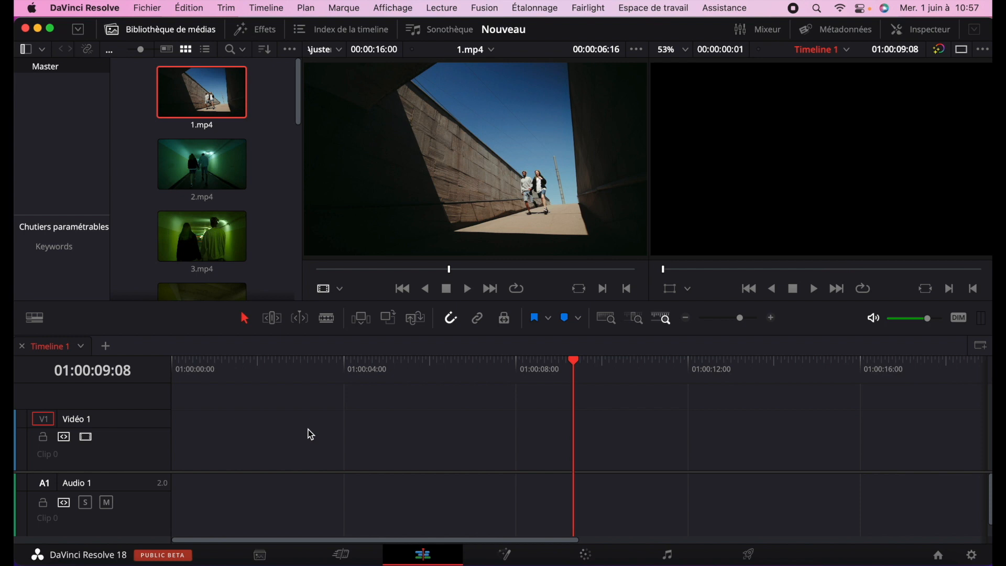
Place 1.mp4, 2.mp4 and 3.mp4 one after another on the Vidéo 1 track, starting at the beginning of the timeline.
left_click_drag(488, 146, 240, 445)
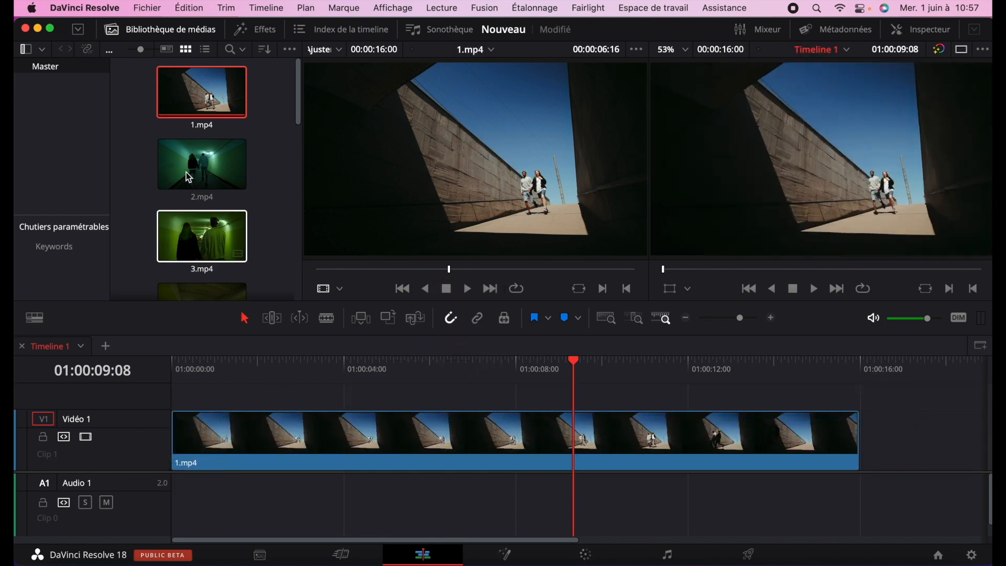
left_click(201, 164)
left_click_drag(435, 156, 865, 456)
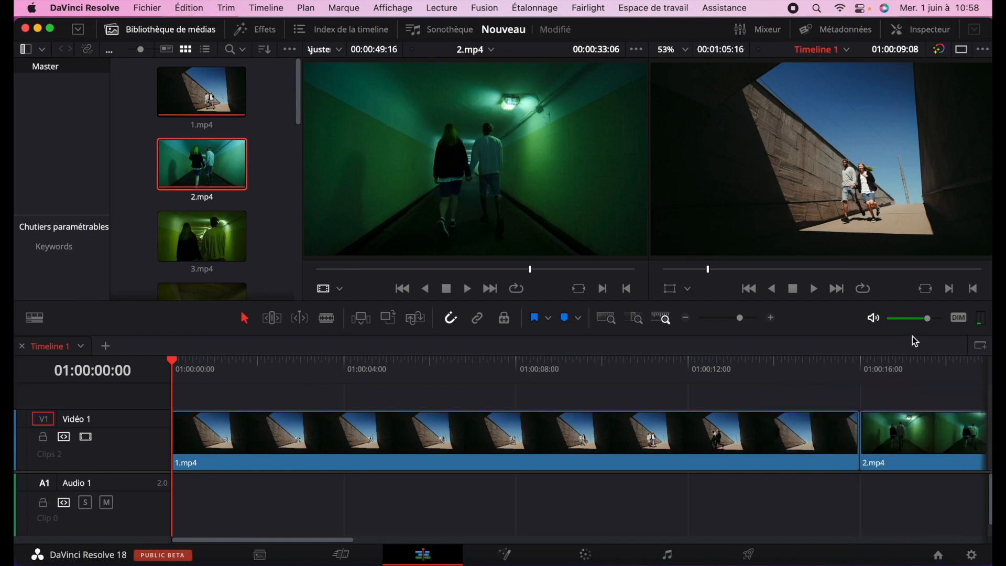
left_click_drag(740, 318, 727, 320)
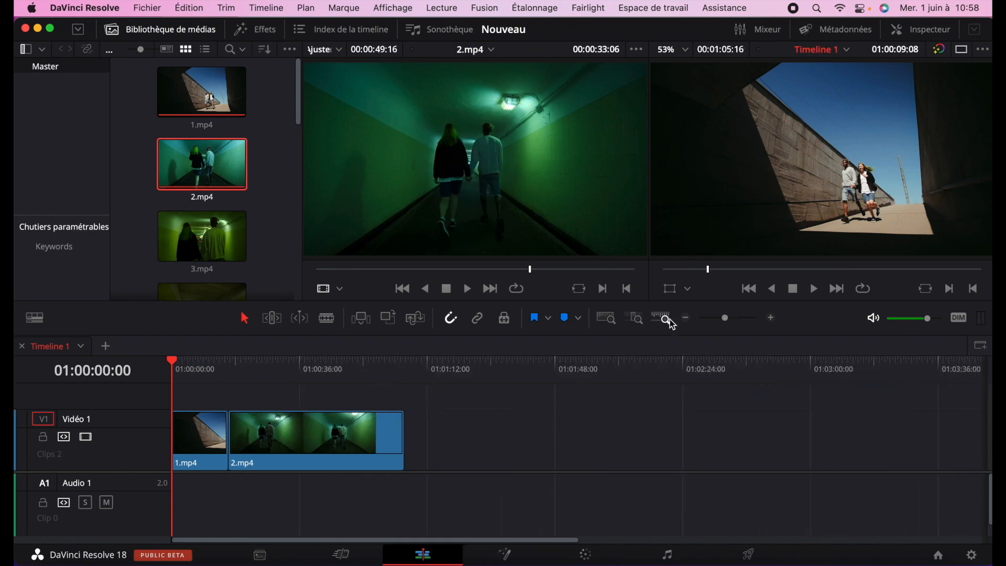
left_click_drag(195, 237, 411, 434)
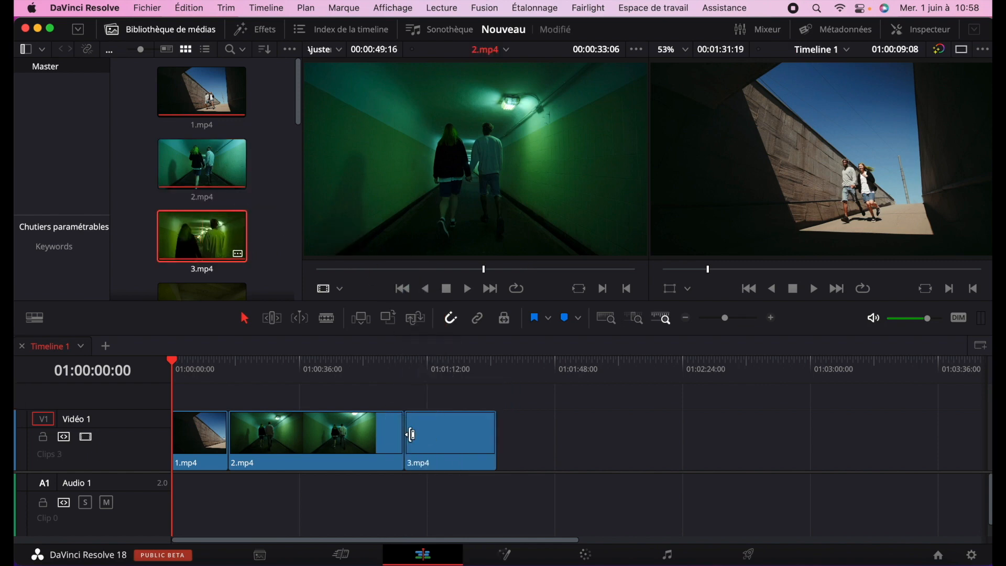
Load 3.mp4 in the source viewer and mark its in point at 00:00:07:00.
left_click_drag(209, 230, 442, 210)
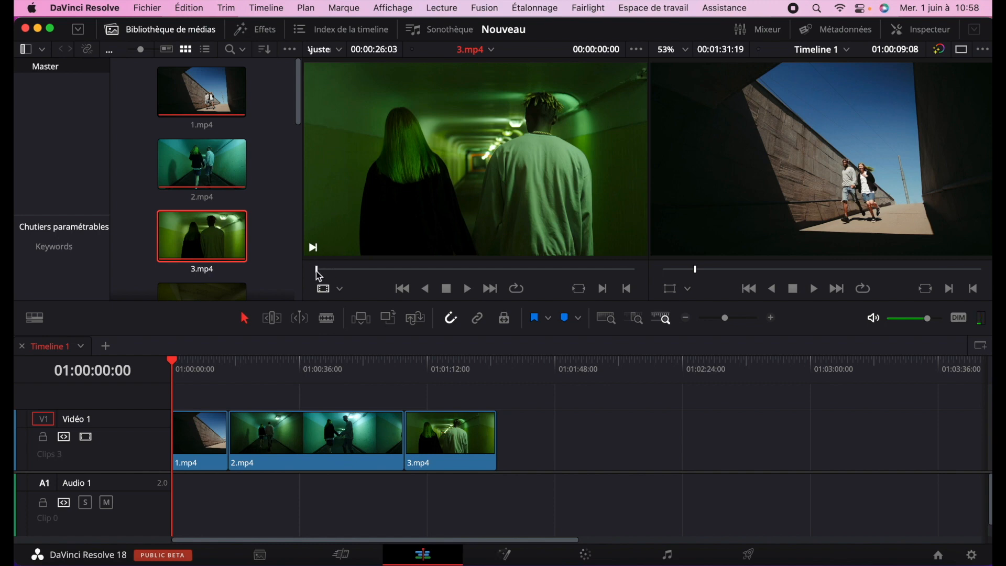
left_click_drag(310, 272, 402, 276)
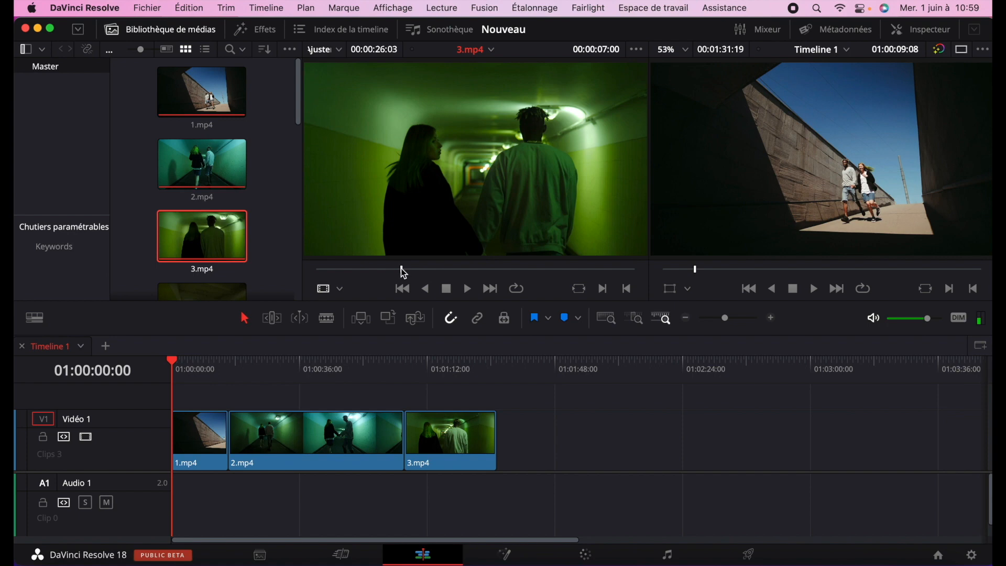
left_click(601, 290)
Mark the out point of 3.mp4 at 00:00:19:12 and append the marked section after the last timeline clip.
left_click_drag(401, 271, 555, 277)
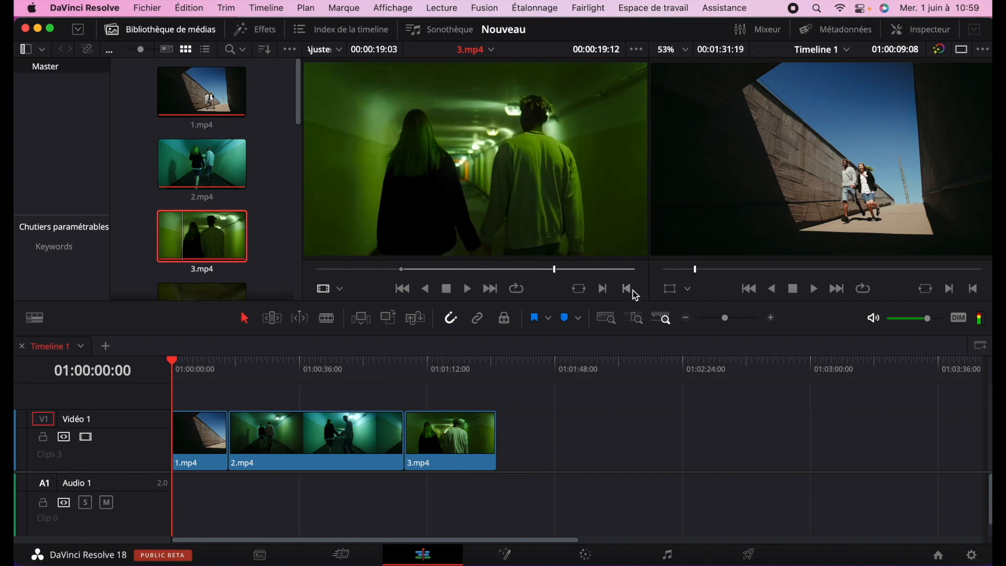
left_click(629, 289)
left_click_drag(457, 185, 503, 443)
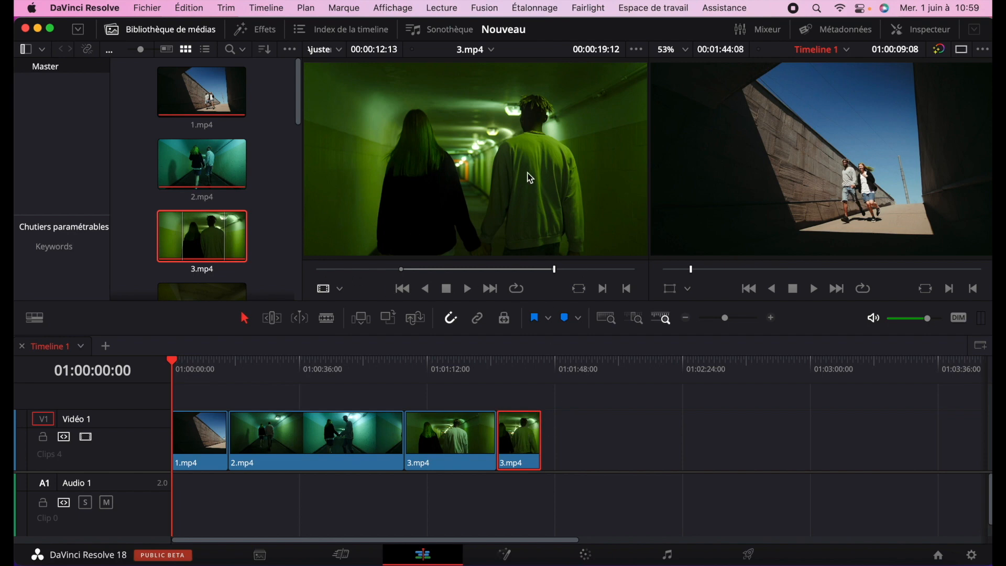
Extend the marked range of 3.mp4 to the whole clip, append it to the timeline and delete the extra 3.mp4 clips.
left_click_drag(400, 270, 649, 284)
key("o")
left_click_drag(592, 441, 567, 441)
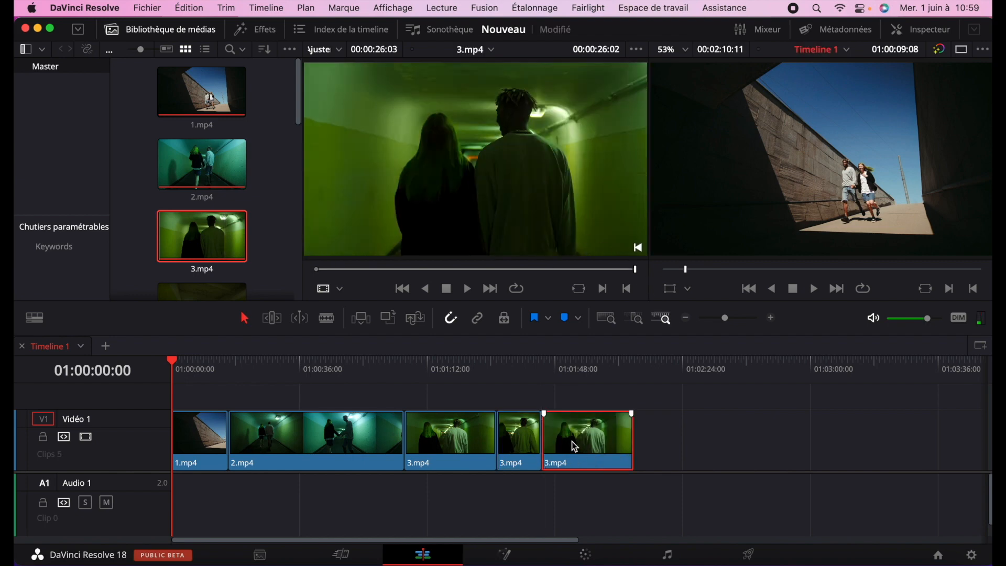
key("BackSpace")
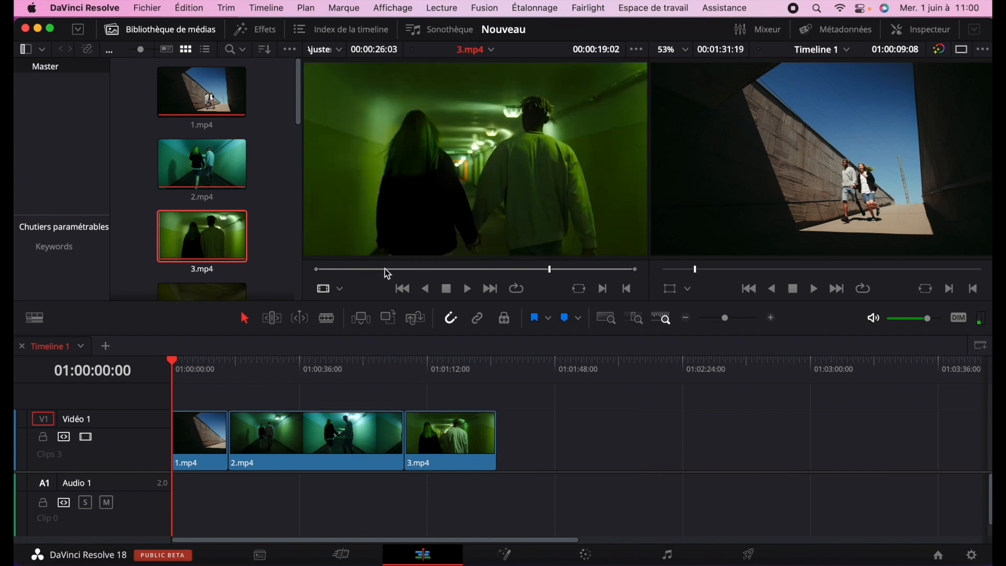
Mark 3.mp4 from 00:00:06:08 to 00:00:18:02 in the source viewer and clear both the out and in points.
left_click(394, 270)
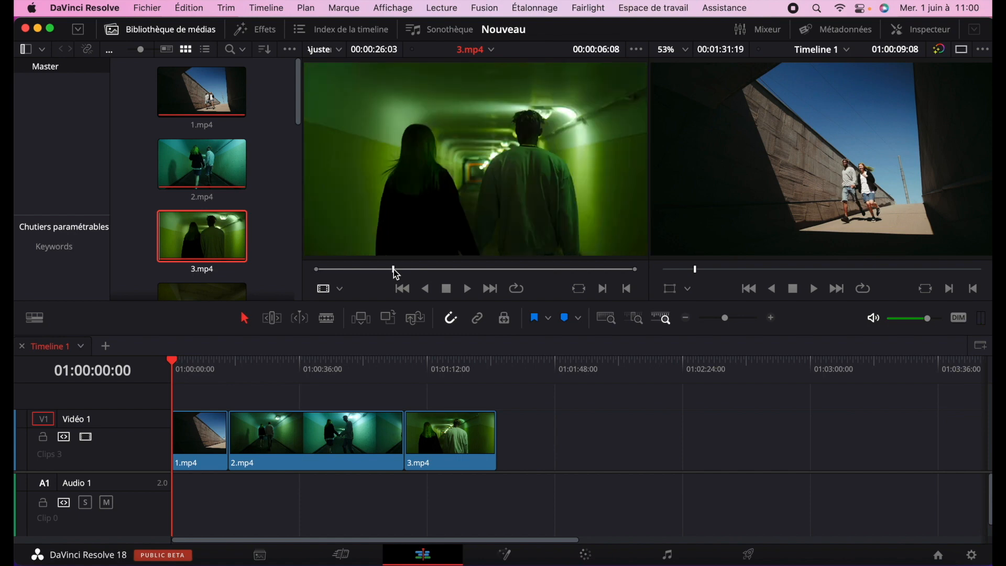
key("i")
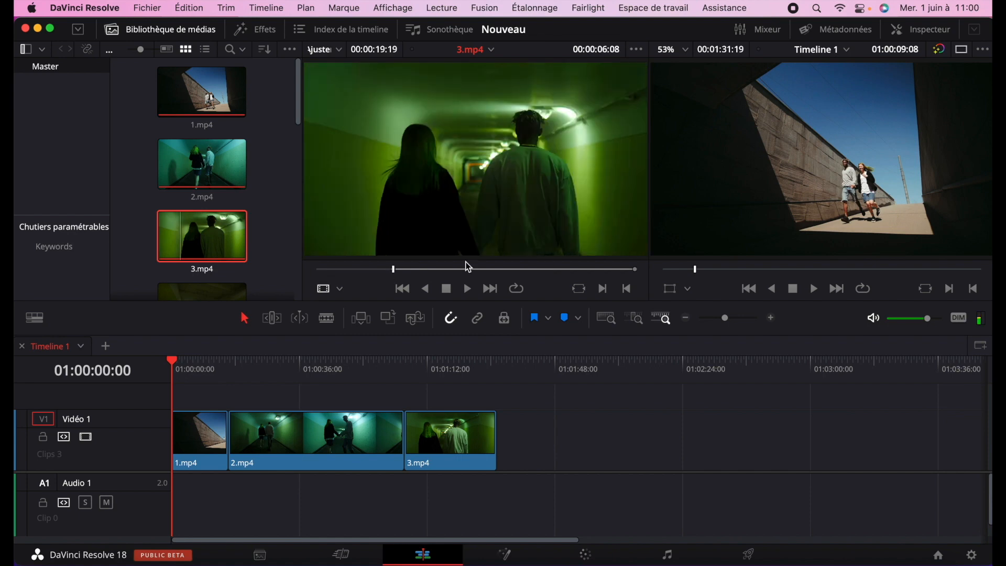
left_click(538, 269)
key("o")
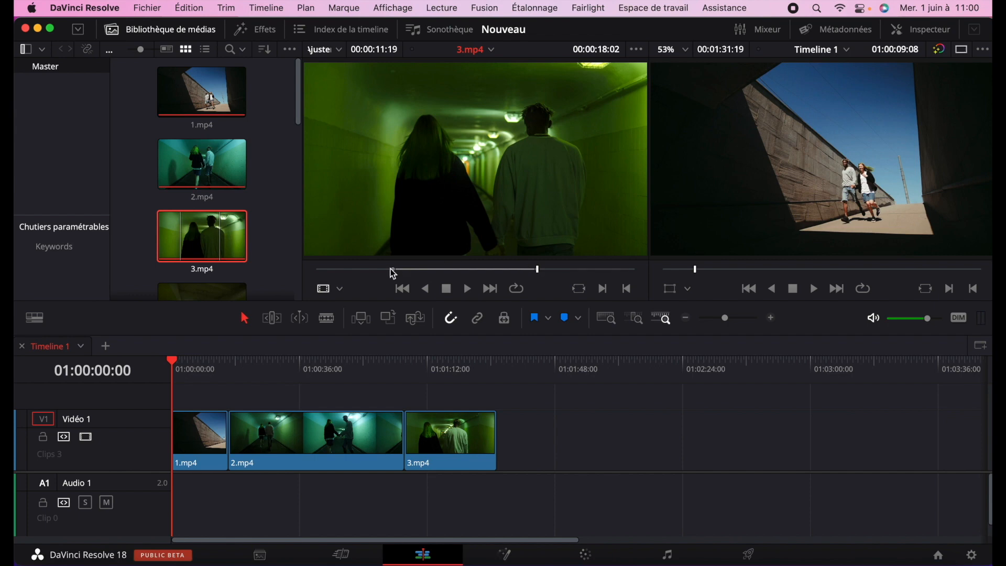
key("alt+o")
key("alt+i")
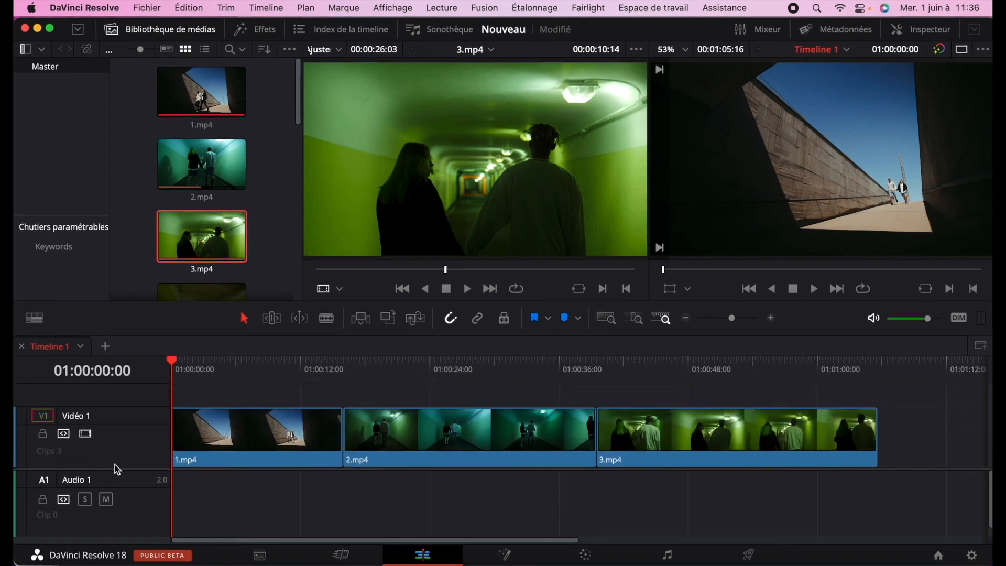
Place 3.mp4 on a new track above Vidéo 1, starting at about 01:00:03:17, and play the timeline briefly from its beginning.
left_click_drag(191, 248, 209, 395)
scroll(210, 394, "up", 2)
scroll(162, 436, "down", 2)
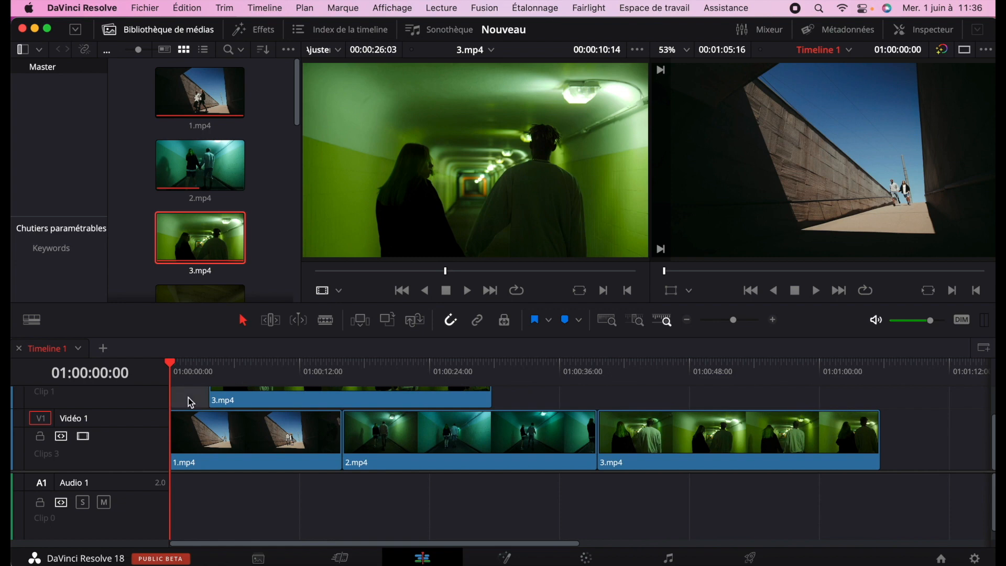
scroll(188, 398, "up", 1)
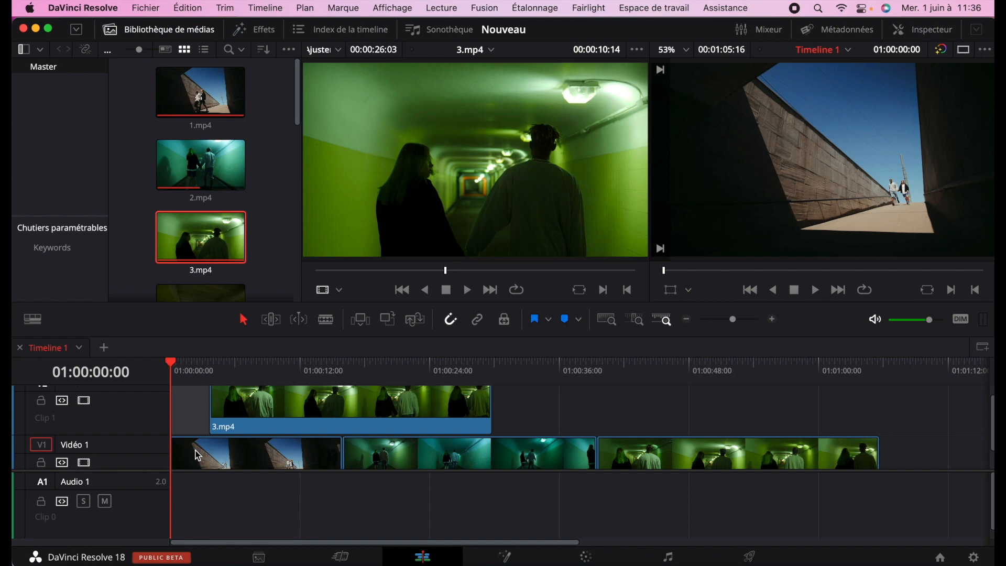
key("space")
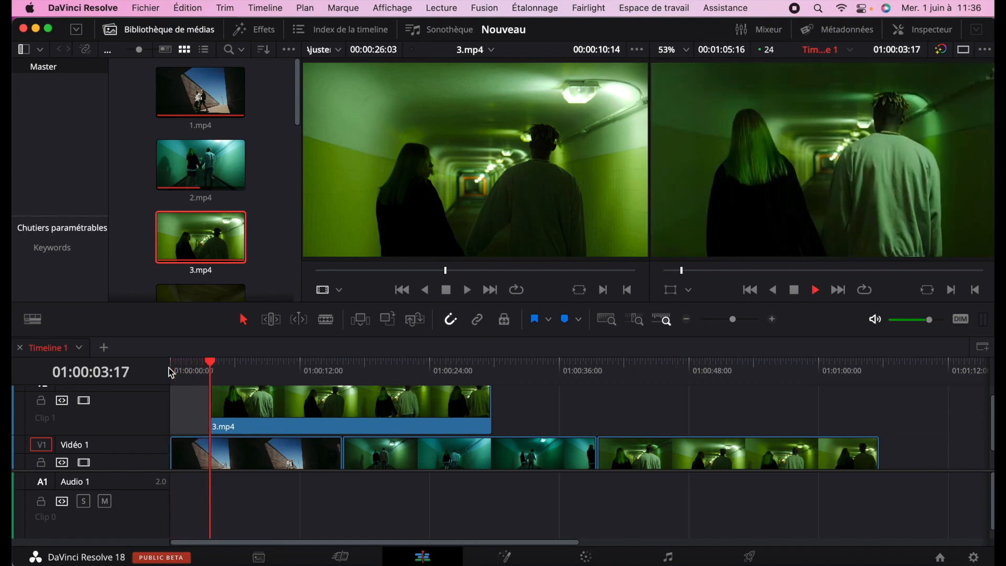
key("space")
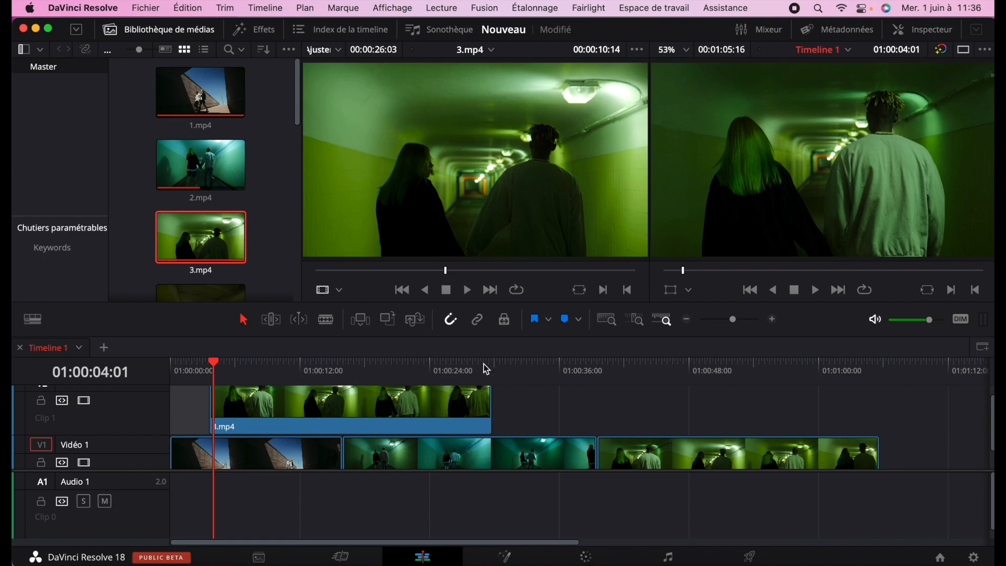
Place another 3.mp4 clip on a new Vidéo 3 track and make that track the V1 destination.
left_click_drag(201, 165, 227, 407)
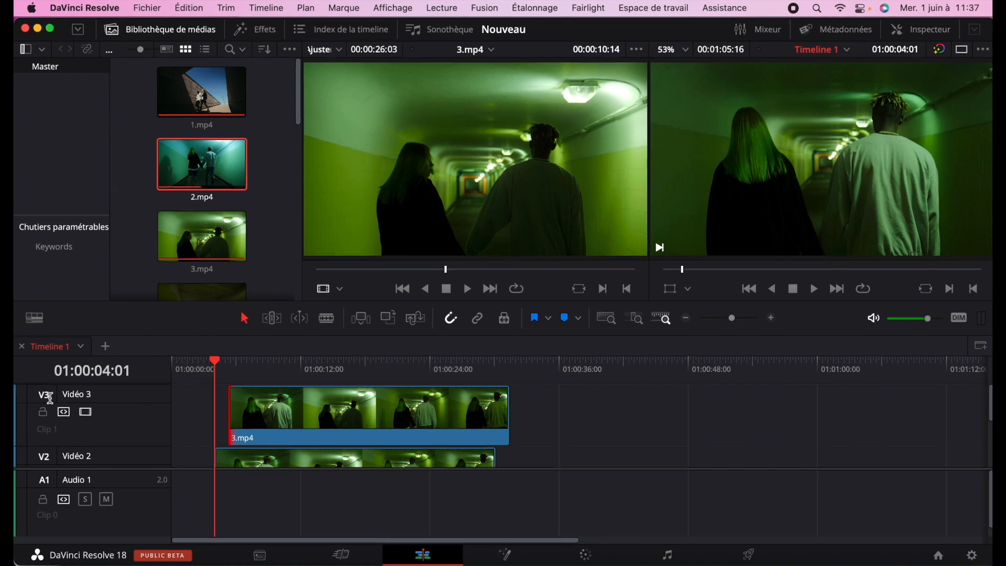
left_click(43, 397)
Delete the Vidéo 3 and Vidéo 2 tracks together with their 3.mp4 clips.
right_click(115, 398)
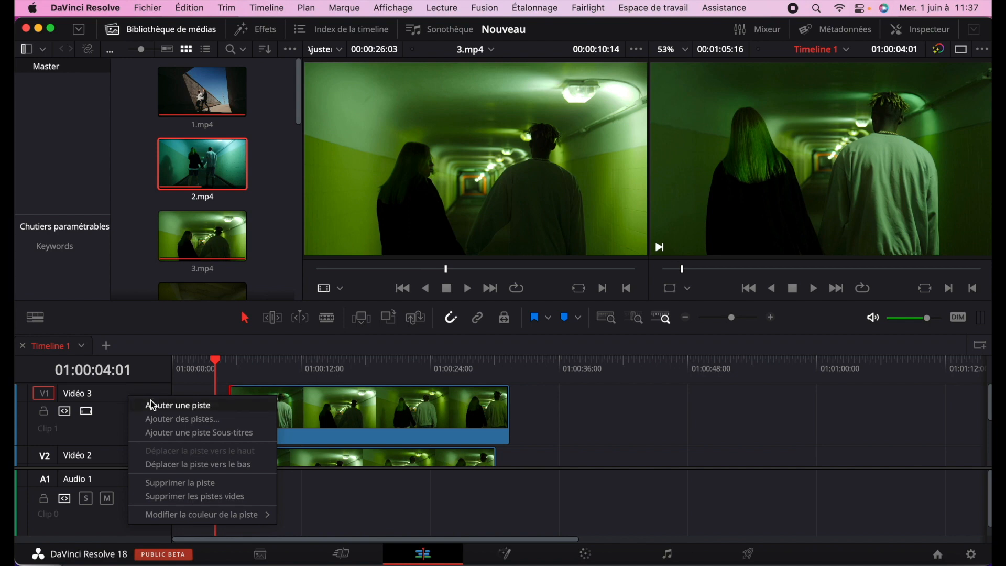
left_click(192, 485)
right_click(122, 394)
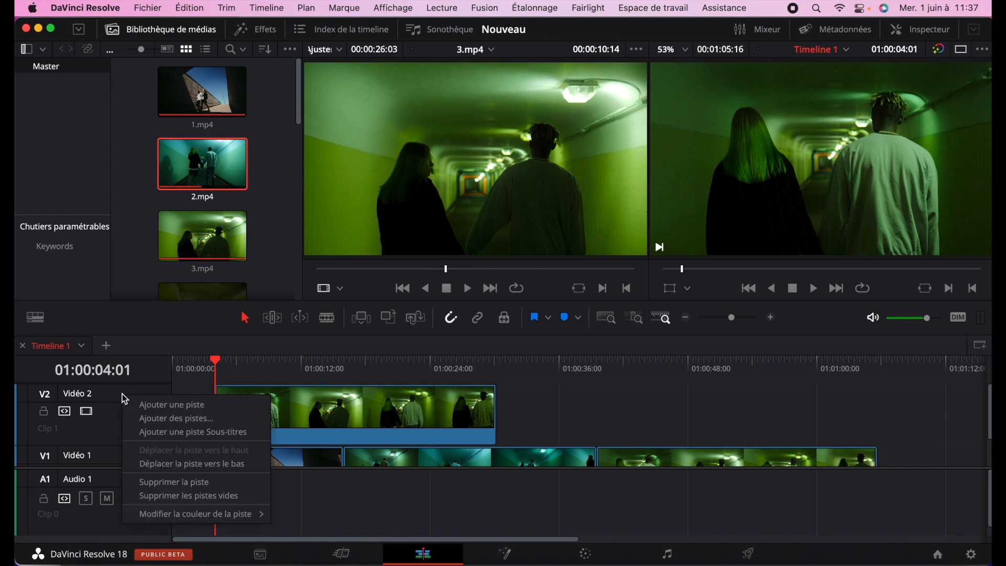
left_click(192, 482)
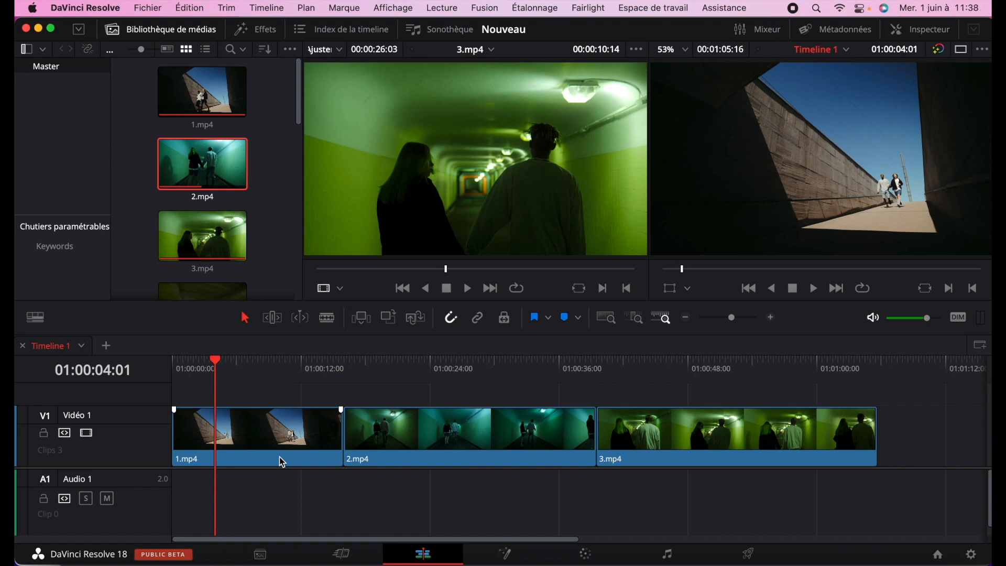
Lock the Vidéo 1 track and unlock it again.
left_click(44, 434)
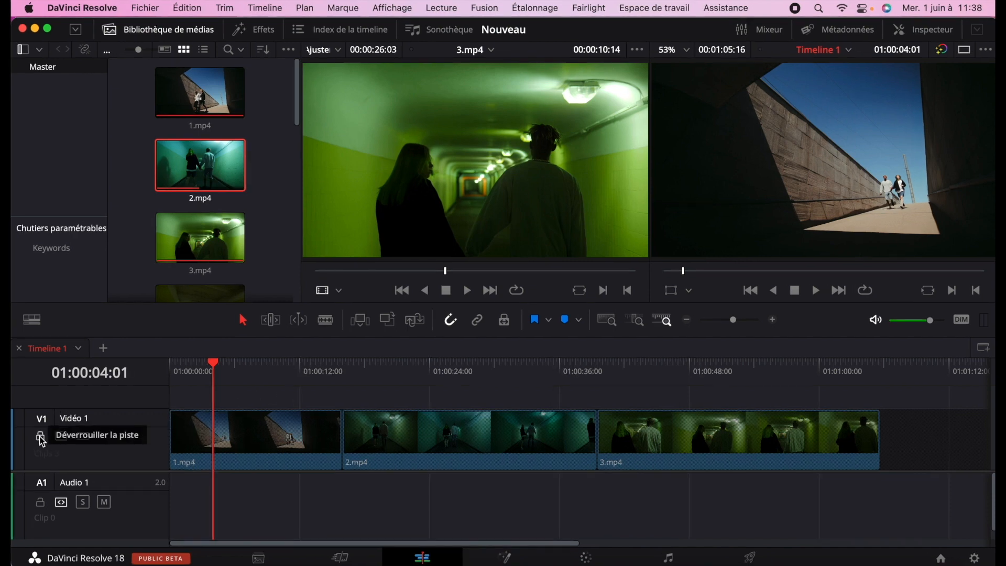
left_click(40, 438)
Try the timeline clip display with thumbnails only at the ends and without thumbnails, and restore the full filmstrip display.
left_click(34, 319)
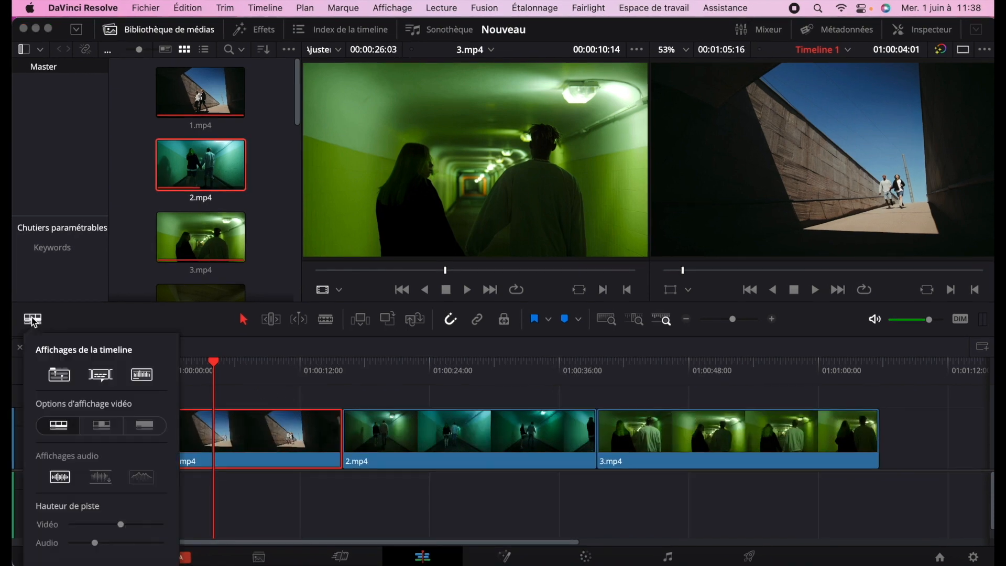
left_click(101, 427)
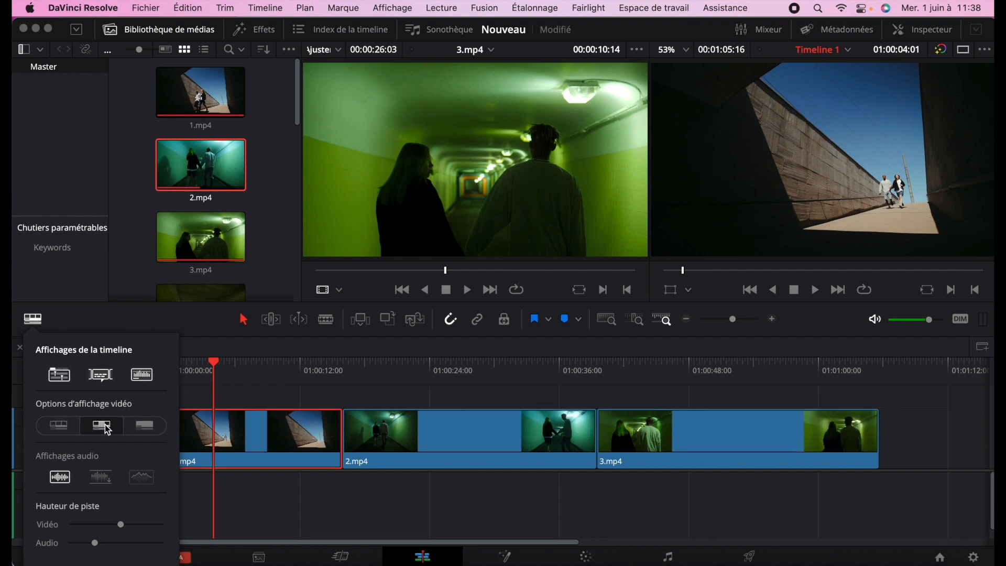
left_click(146, 425)
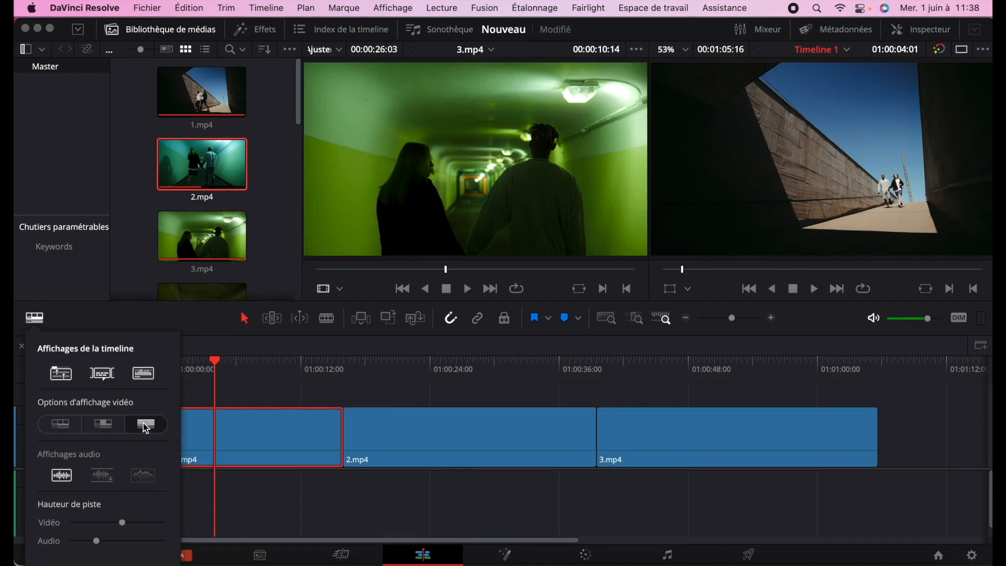
left_click(55, 427)
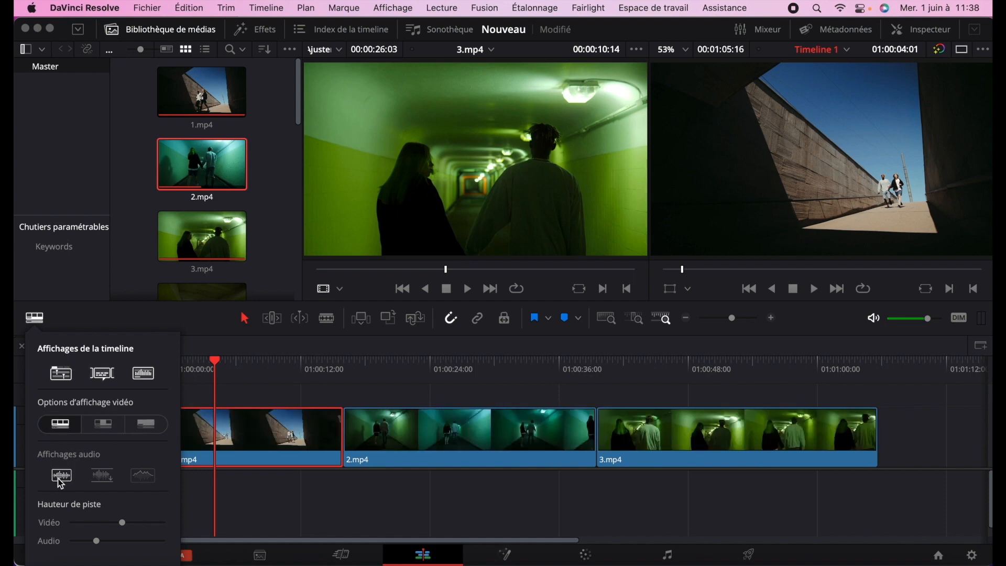
left_click(193, 351)
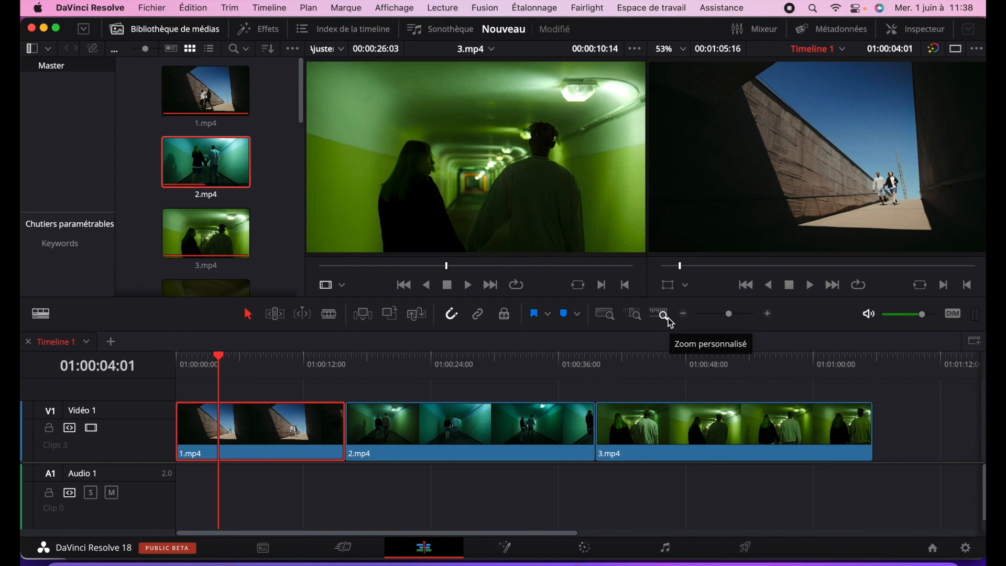
Compare the timeline's custom zoom with the Zoom détail view and fit all clips using Zoom min.
mouse_move(730, 316)
left_mouse_down()
mouse_move(740, 314)
mouse_move(723, 319)
mouse_move(735, 322)
left_mouse_up()
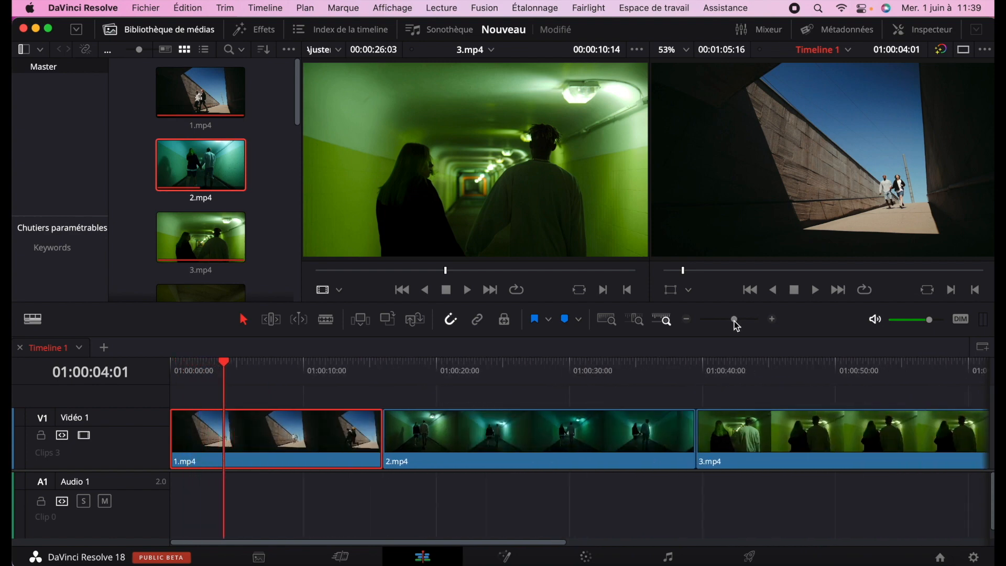
left_click(635, 320)
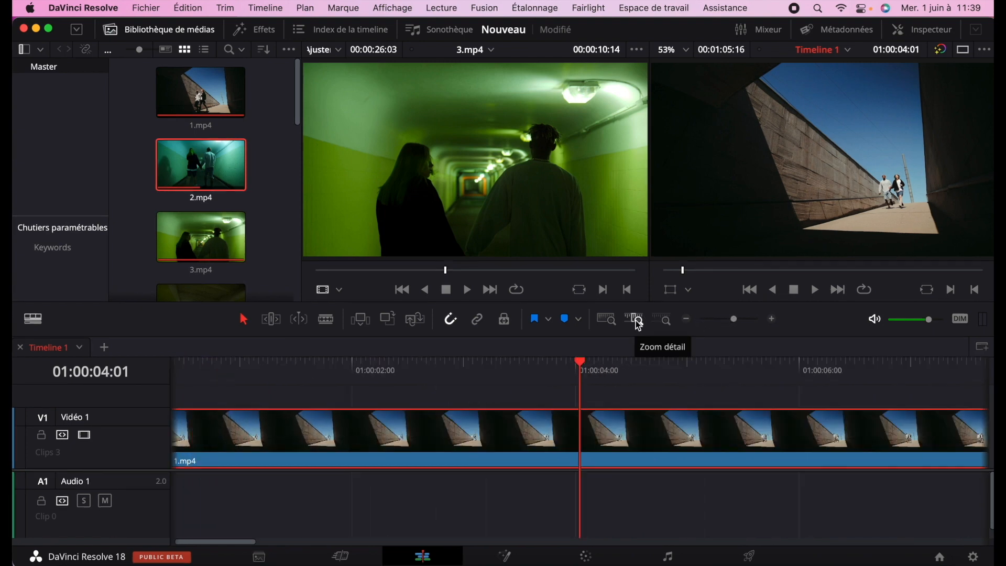
left_click(663, 321)
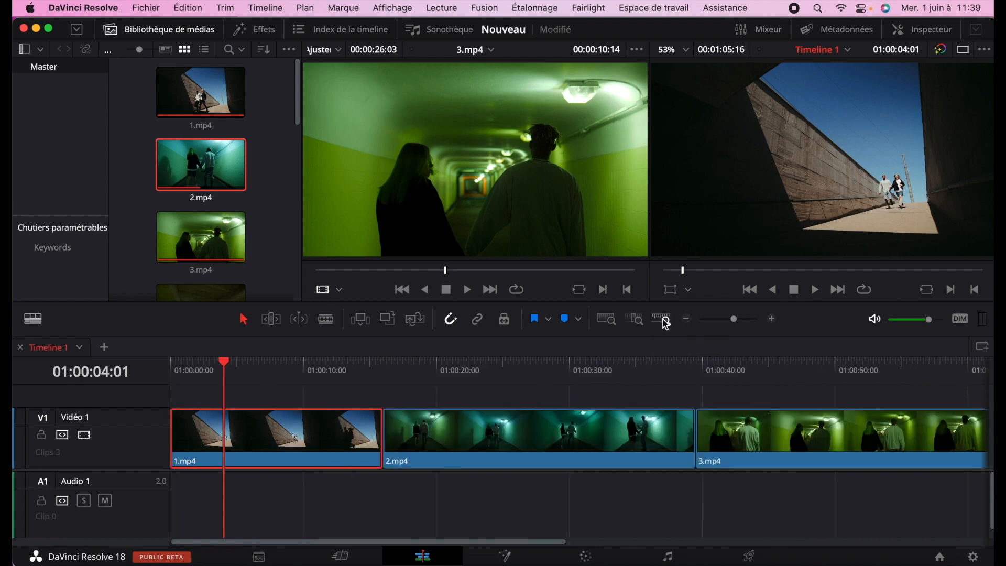
left_click(608, 321)
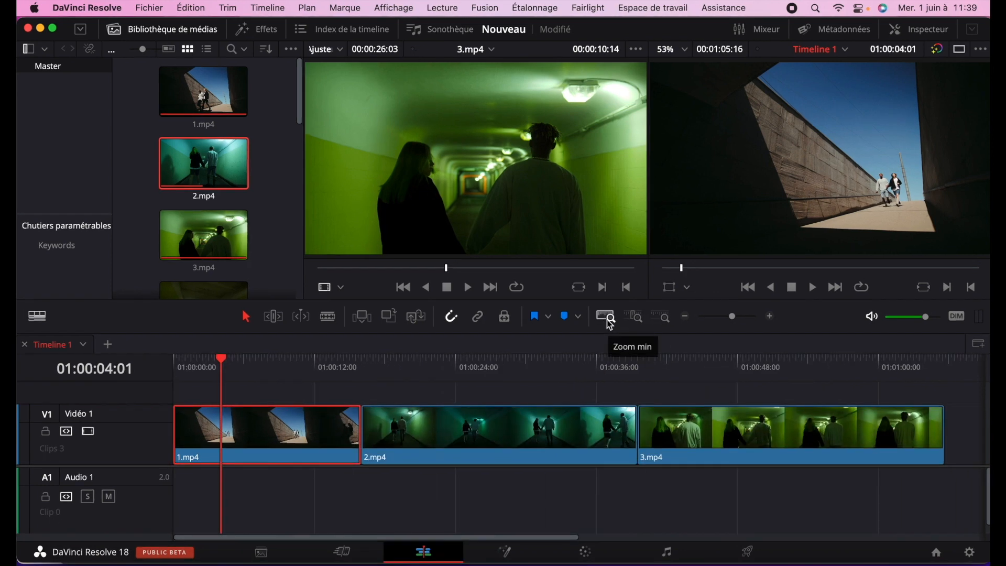
Select the clips on Vidéo 1 in turn, ending with 1.mp4, and return the playhead to 01:00:00:00.
key("Down")
left_click(430, 441)
left_click(731, 448)
left_click(543, 435)
left_click(293, 427)
mouse_move(286, 435)
left_mouse_down()
mouse_move(286, 396)
mouse_move(293, 437)
left_mouse_up()
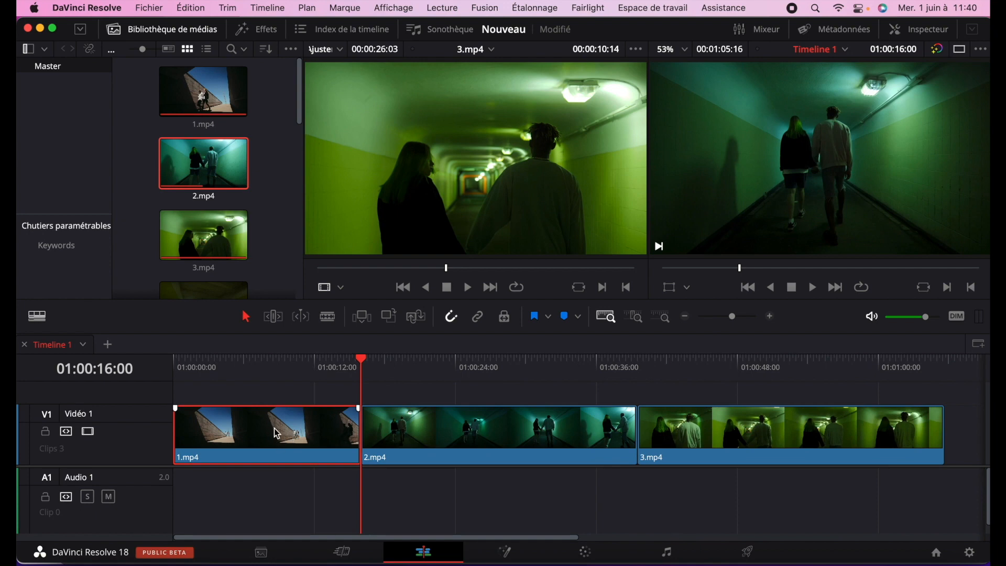
left_click_drag(365, 359, 184, 382)
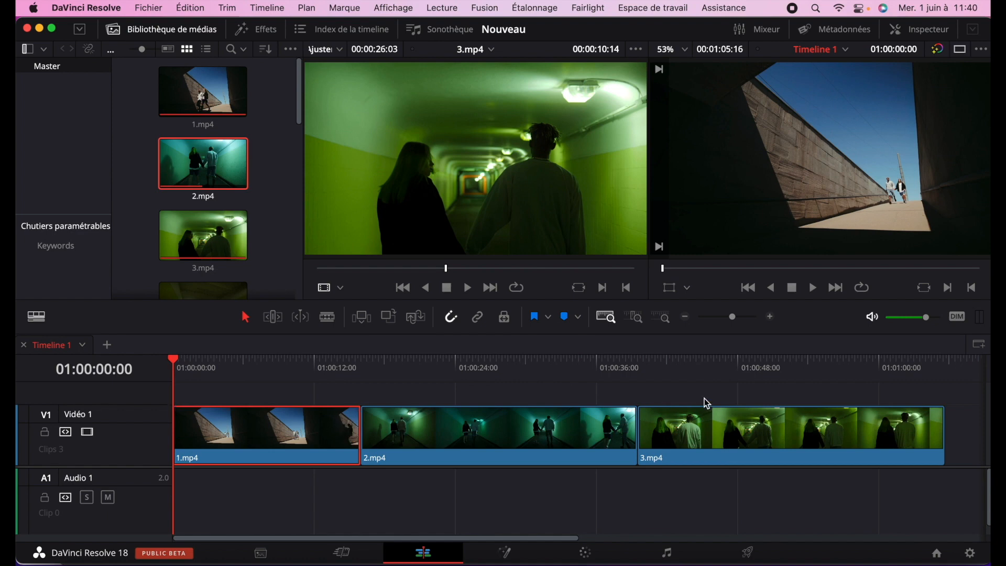
Trim the end of 1.mp4 back to about 01:00:10:16 and its start forward by about 4 seconds.
left_click_drag(732, 316, 740, 317)
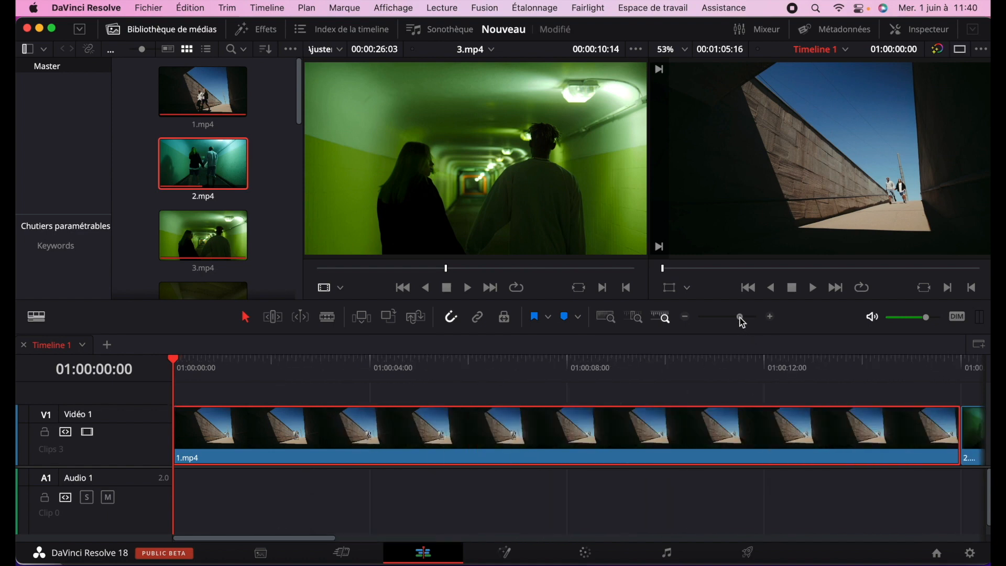
scroll(701, 453, "right", 10)
scroll(700, 455, "left", 10)
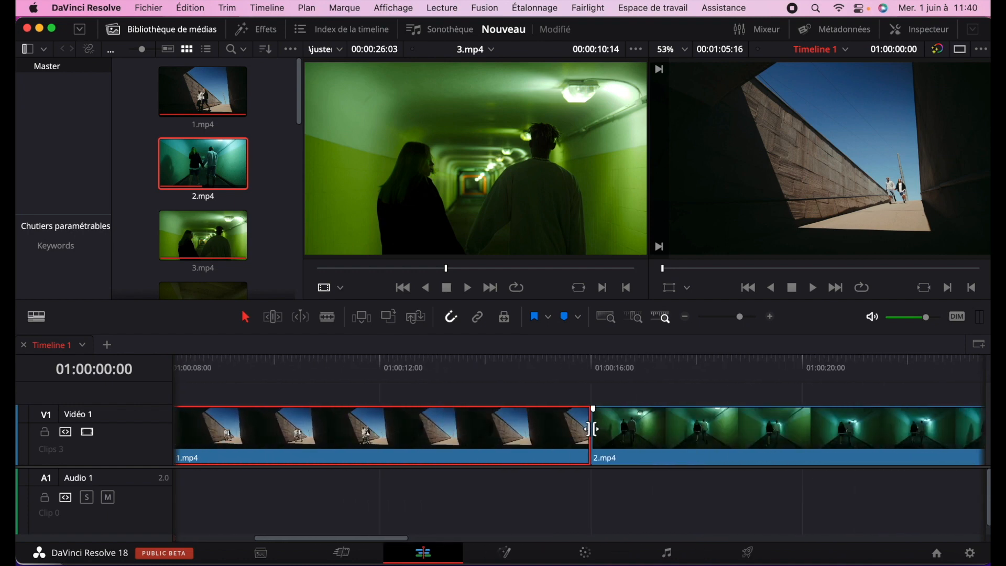
left_click_drag(586, 429, 309, 438)
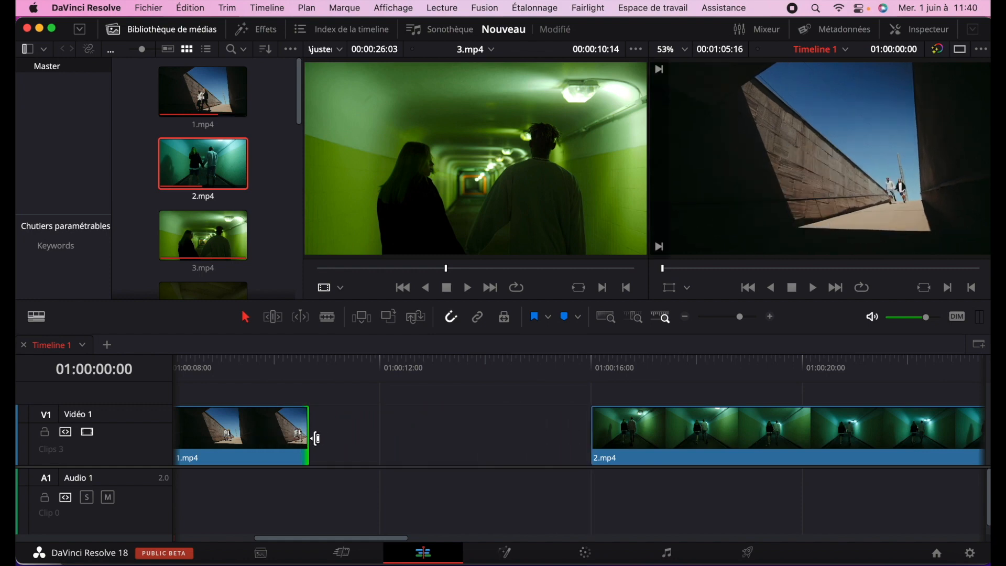
scroll(319, 440, "left", 8)
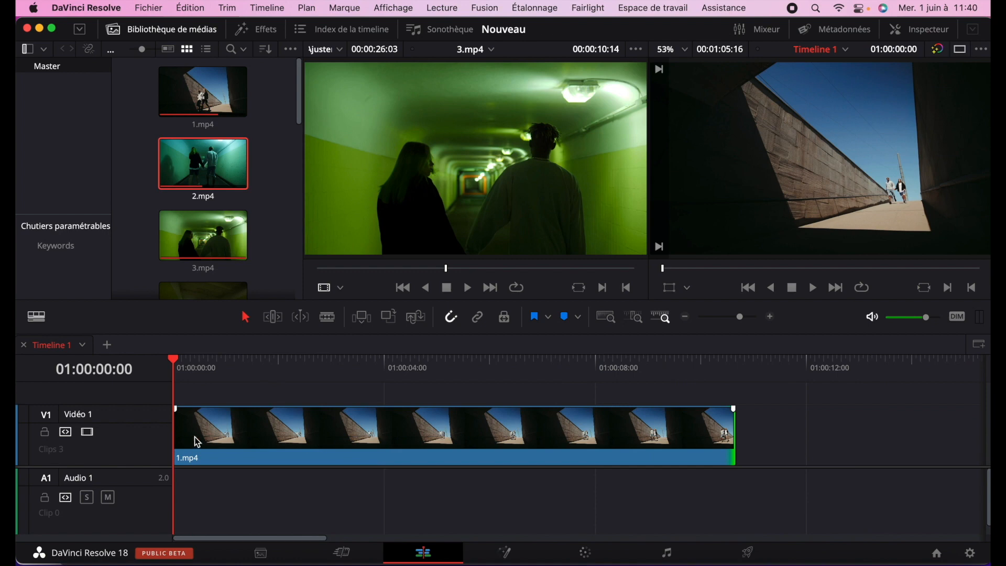
left_click_drag(173, 430, 375, 429)
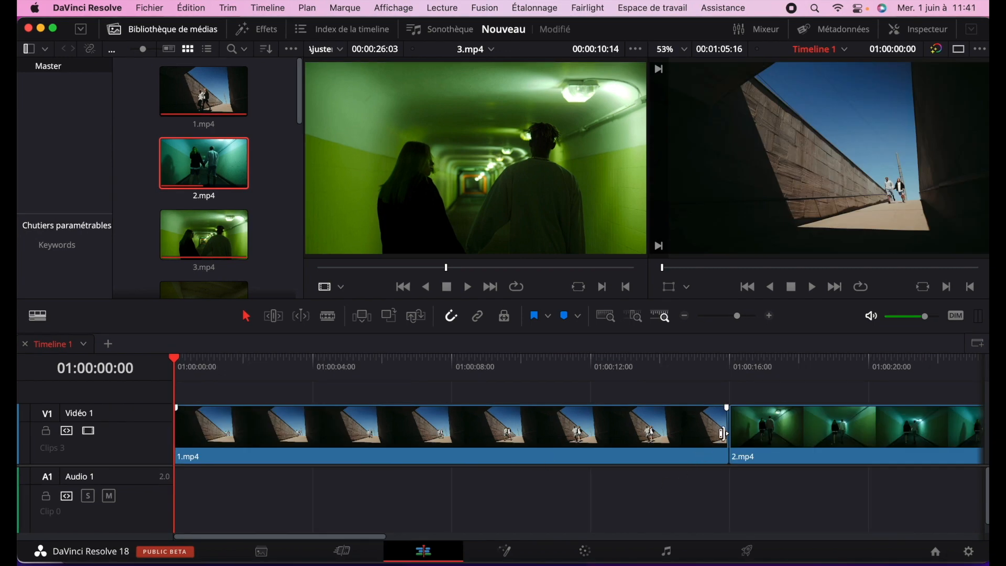
Trim the end of 1.mp4 back to about 01:00:09:16 and move 2.mp4 directly against it.
left_click_drag(731, 429, 731, 422)
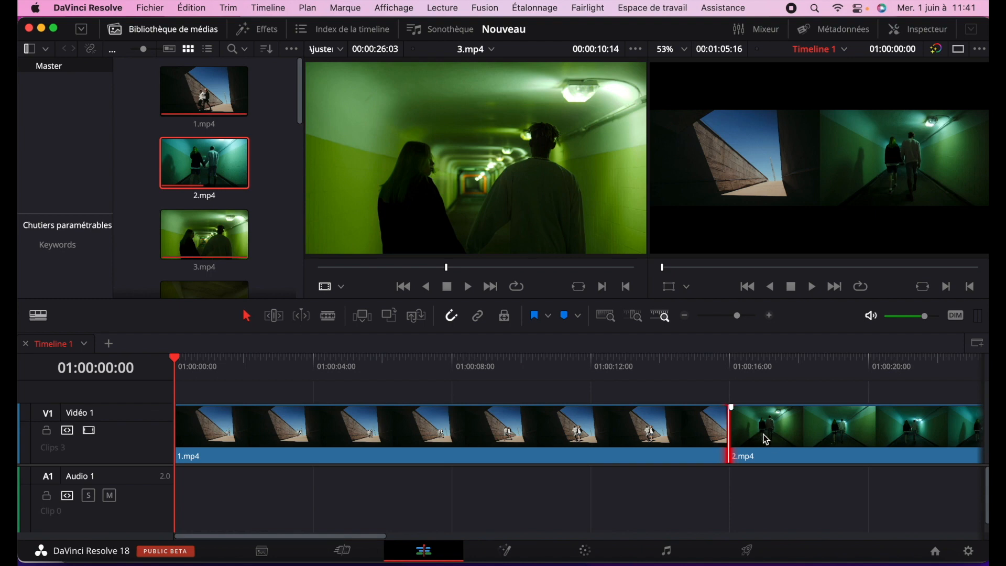
left_click_drag(728, 430, 509, 435)
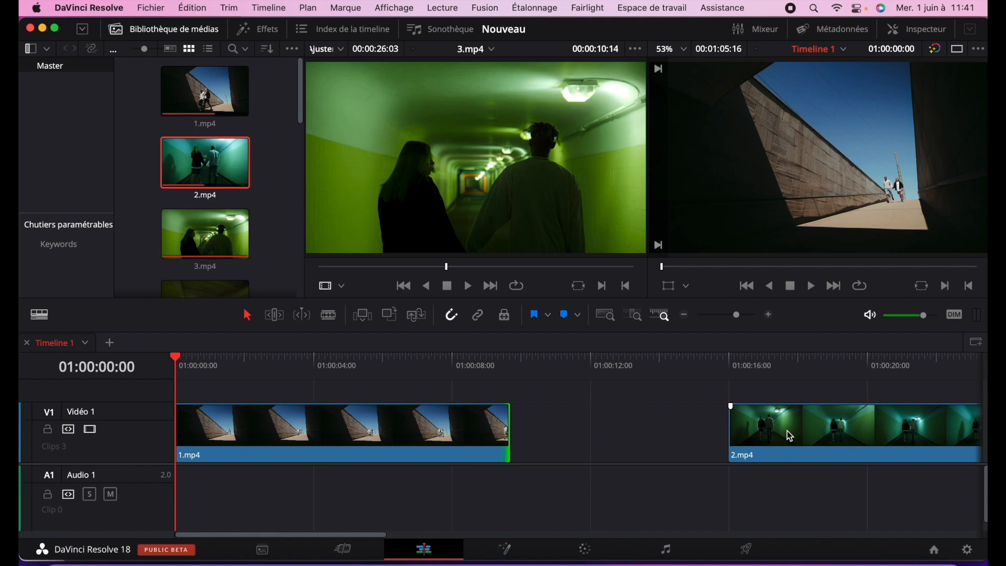
left_click(598, 422)
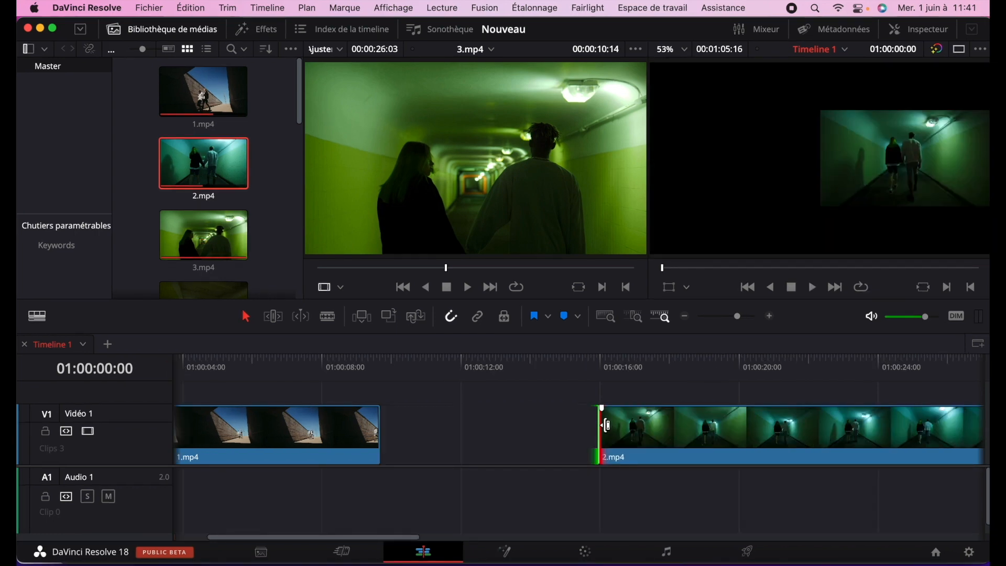
left_click(650, 433)
left_click_drag(650, 433, 433, 426)
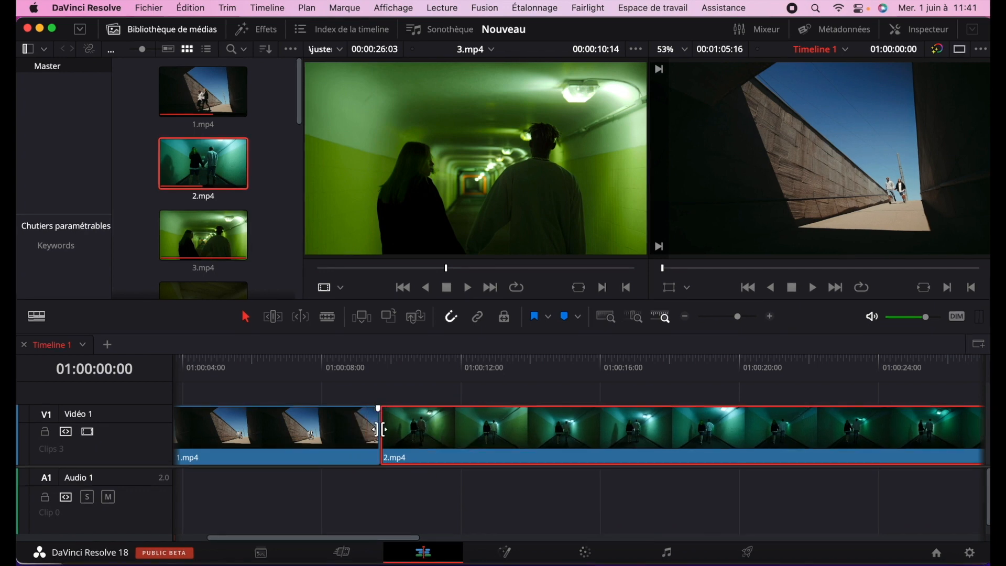
Roll the cut between 1.mp4 and 2.mp4 forward to about 01:00:16:00.
left_click(354, 433)
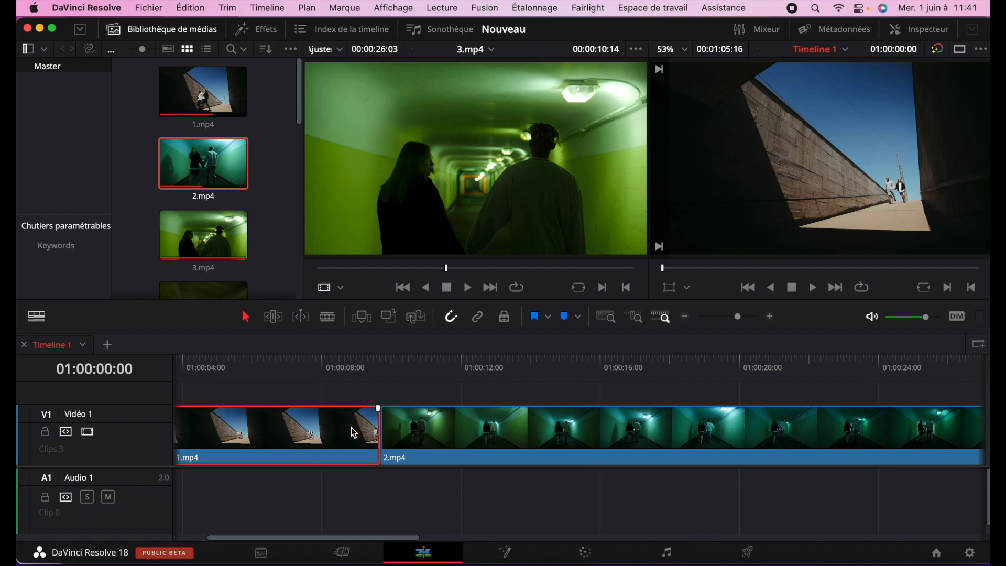
left_click(380, 430)
left_click_drag(380, 431, 608, 435)
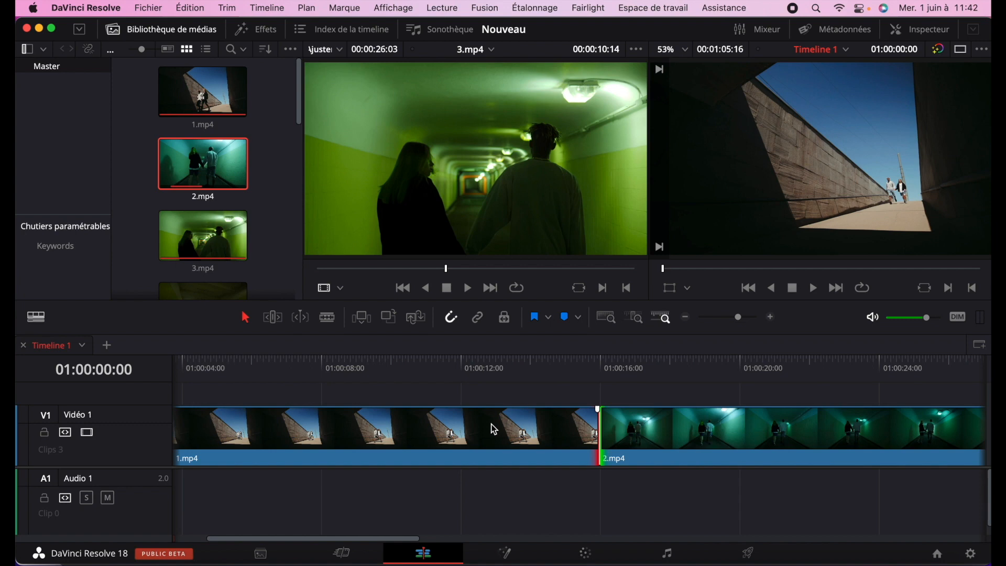
Ripple-trim the end of 1.mp4 back to about 01:00:07:19 in trim edit mode and slip the footage inside that clip.
scroll(494, 429, "left", 5)
left_click(272, 316)
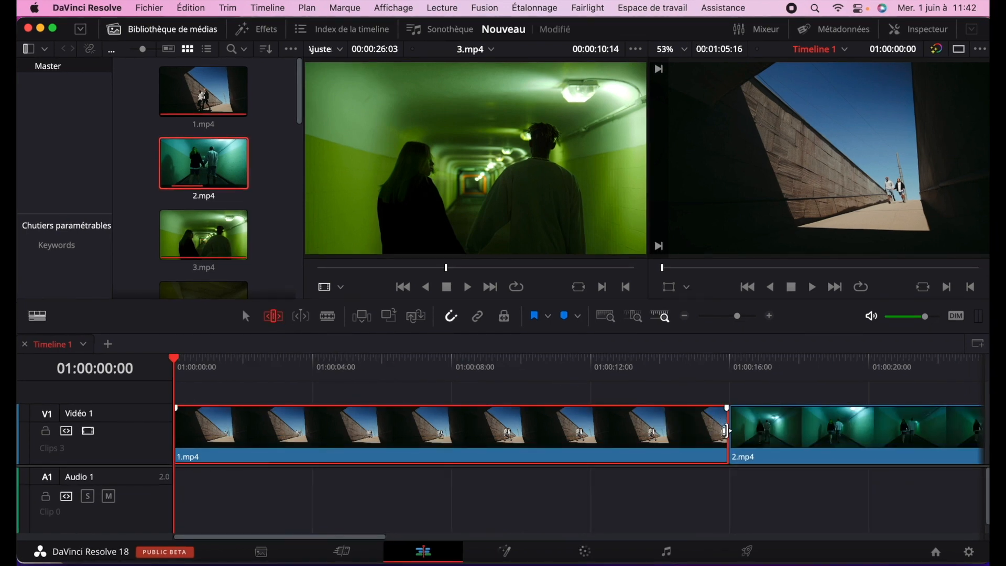
left_click_drag(725, 431, 425, 434)
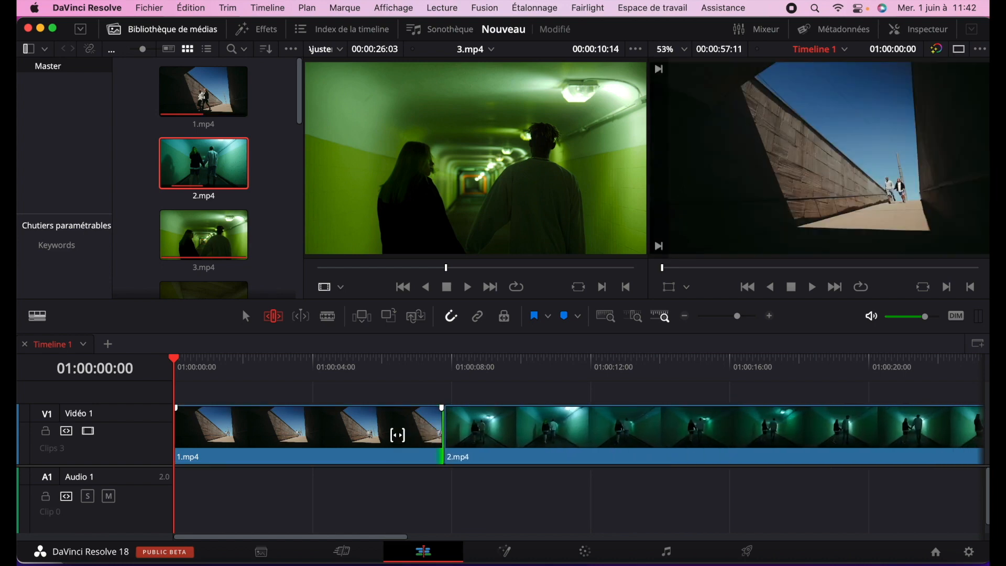
mouse_move(321, 427)
left_mouse_down()
mouse_move(353, 427)
mouse_move(227, 427)
mouse_move(440, 419)
mouse_move(246, 420)
mouse_move(438, 422)
mouse_move(325, 432)
left_mouse_up()
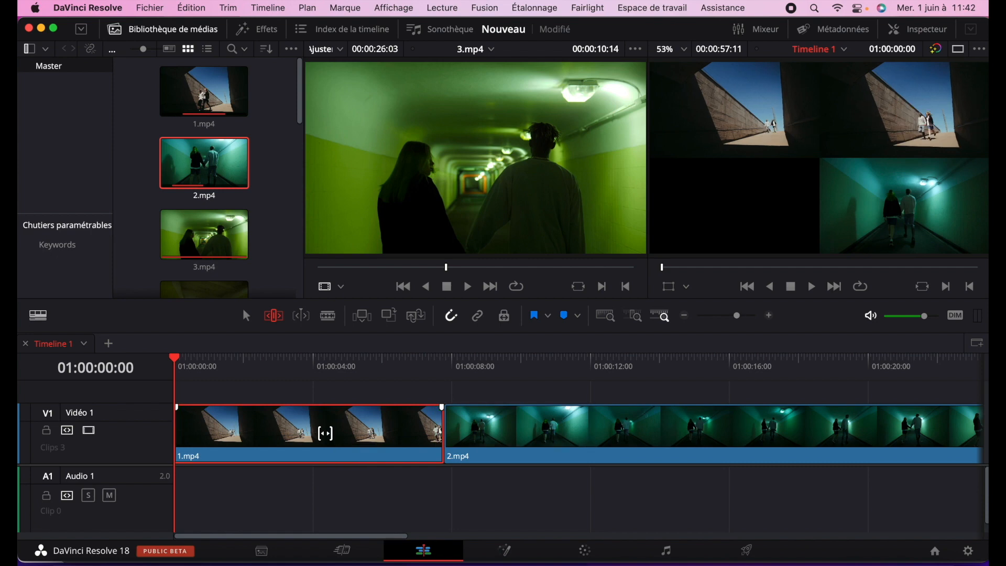
left_click(301, 316)
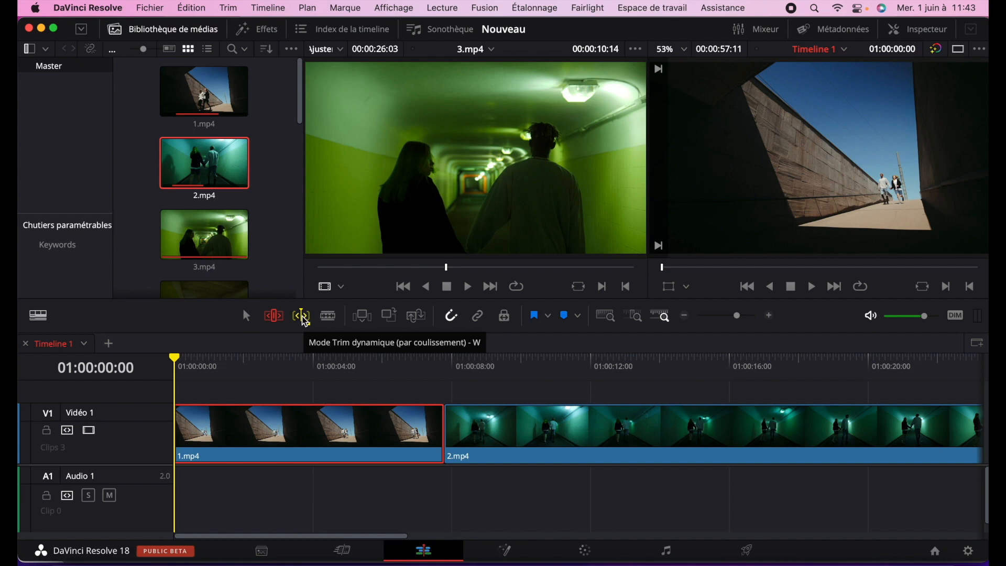
left_click(304, 318)
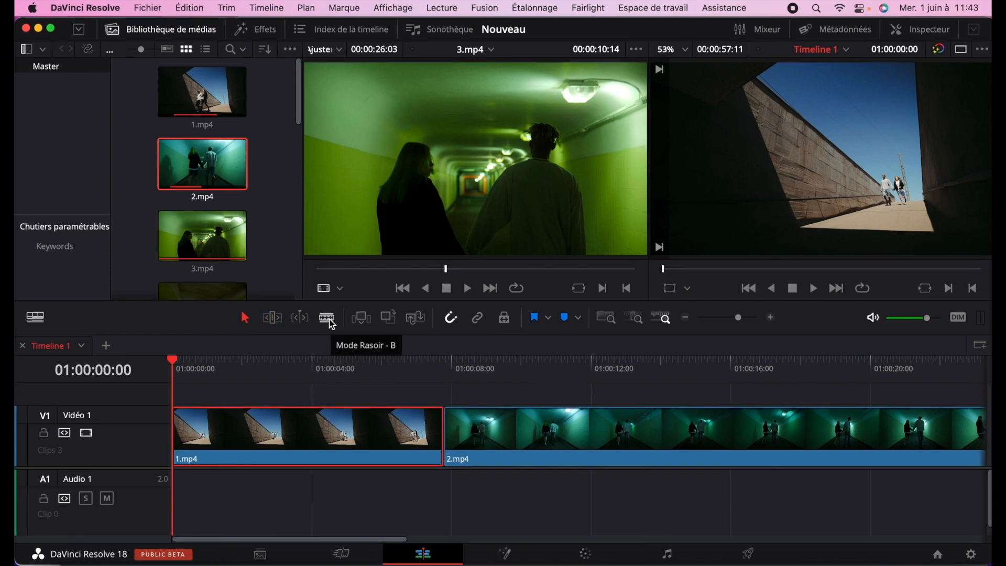
Cut 2.mp4 with the razor at about 01:00:10:16 and 1.mp4 at about 01:00:06:08, 01:00:03:20 and 01:00:04:15.
left_click(329, 318)
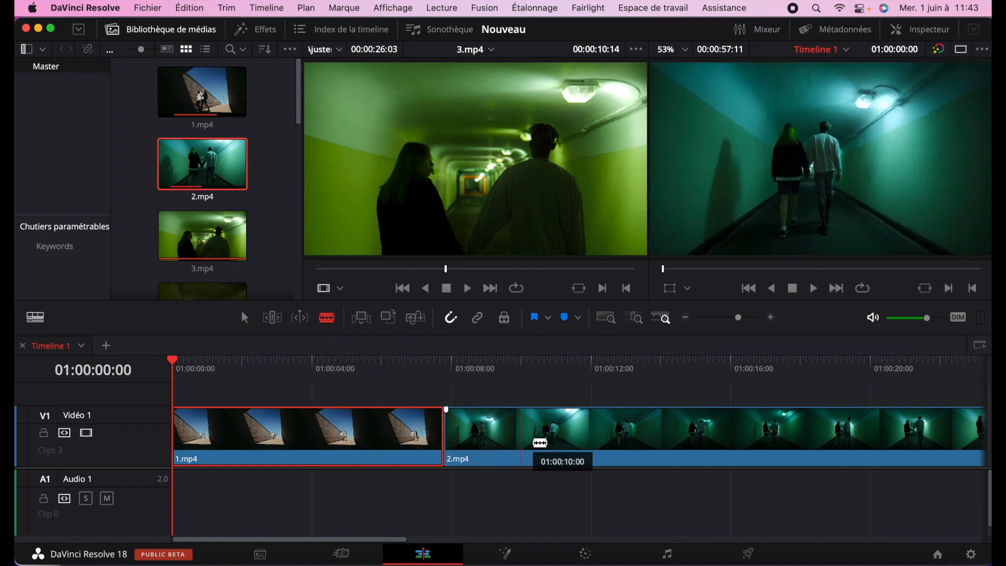
left_click(545, 443)
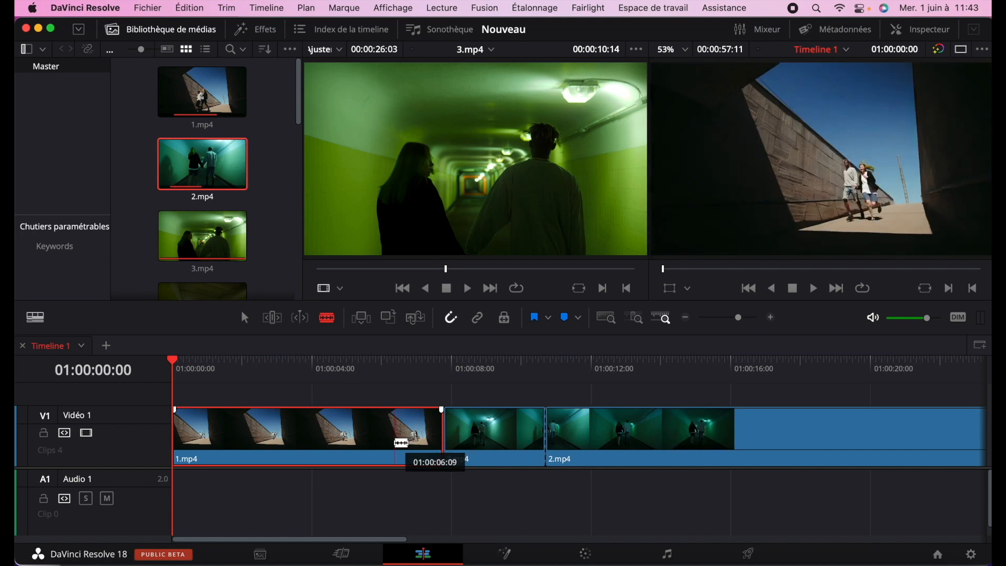
left_click(394, 442)
left_click(307, 443)
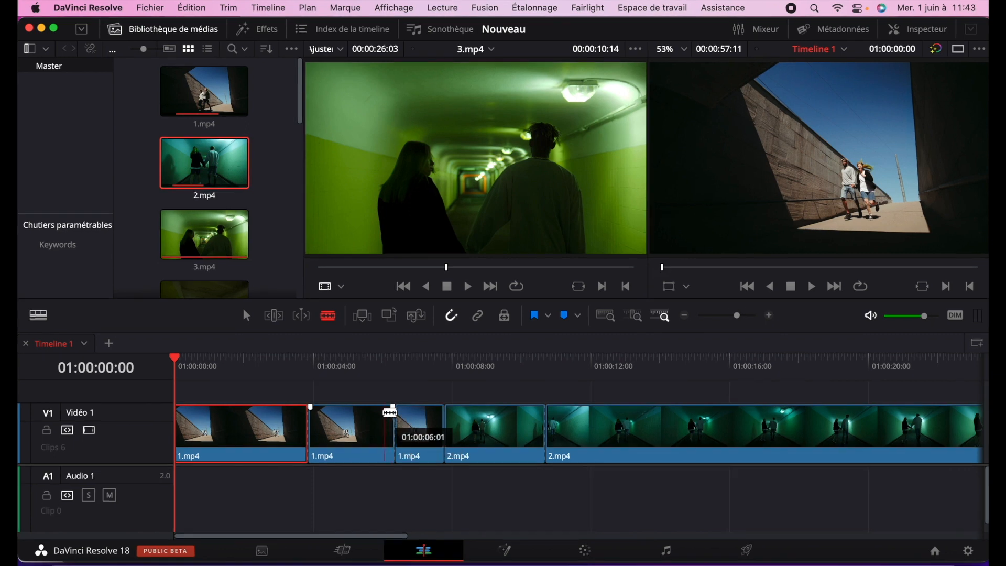
left_click(378, 395)
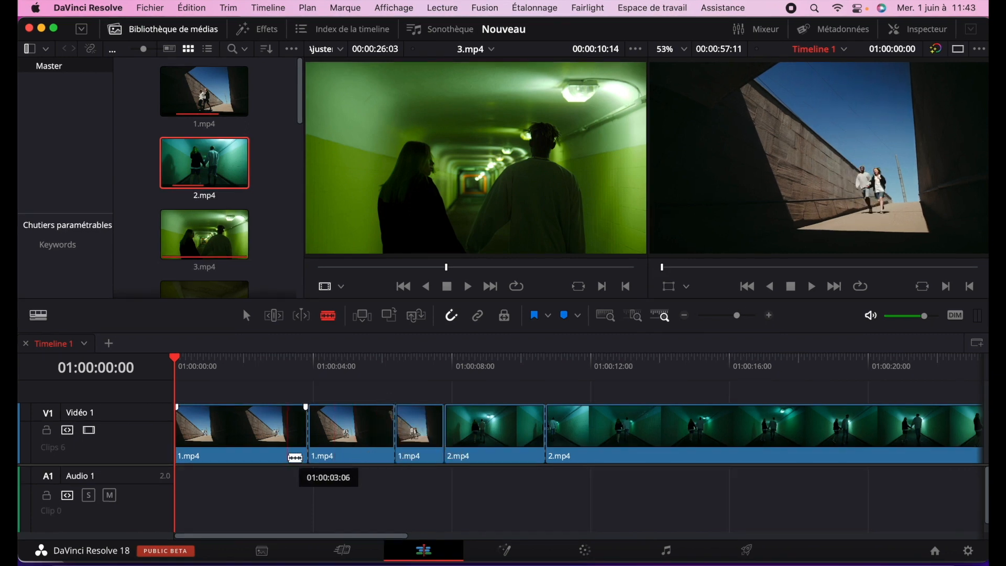
left_click(343, 432)
Delete the short second segment of 1.mp4 and move the following segment directly against the first one.
left_click(245, 316)
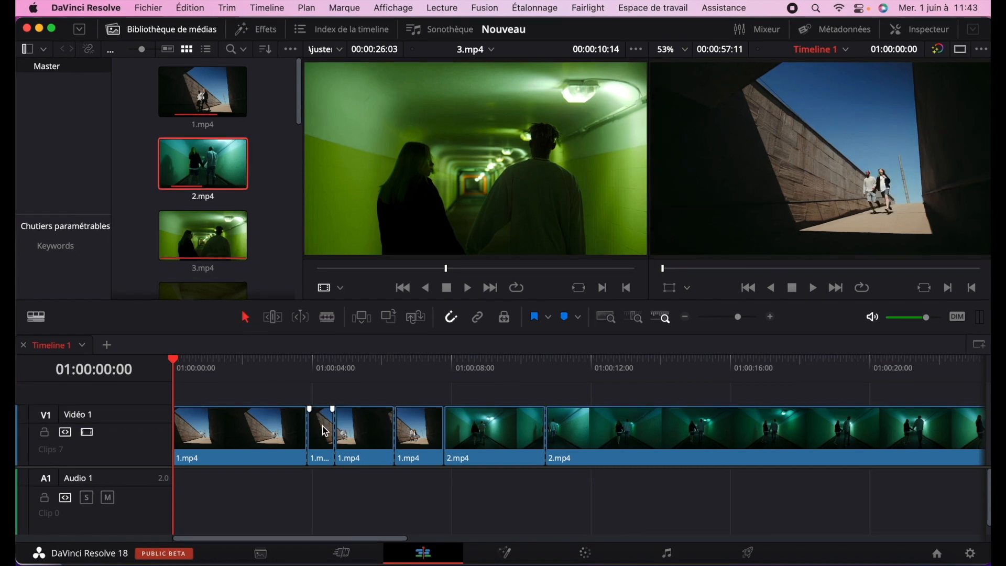
key("BackSpace")
left_click_drag(363, 437, 335, 438)
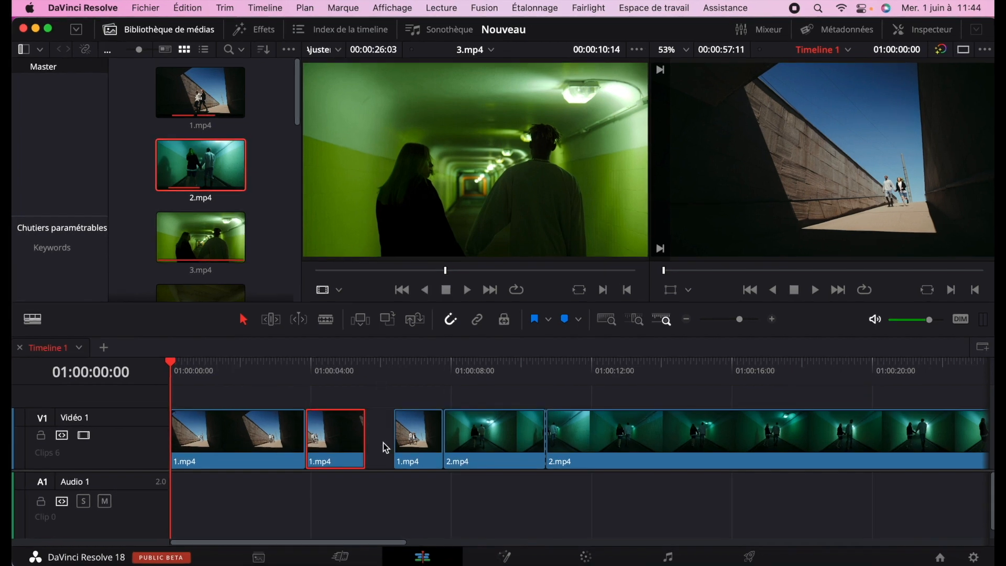
Split the second segment of 2.mp4 at 01:00:13:11 and delete the piece before the new cut.
left_click(497, 436)
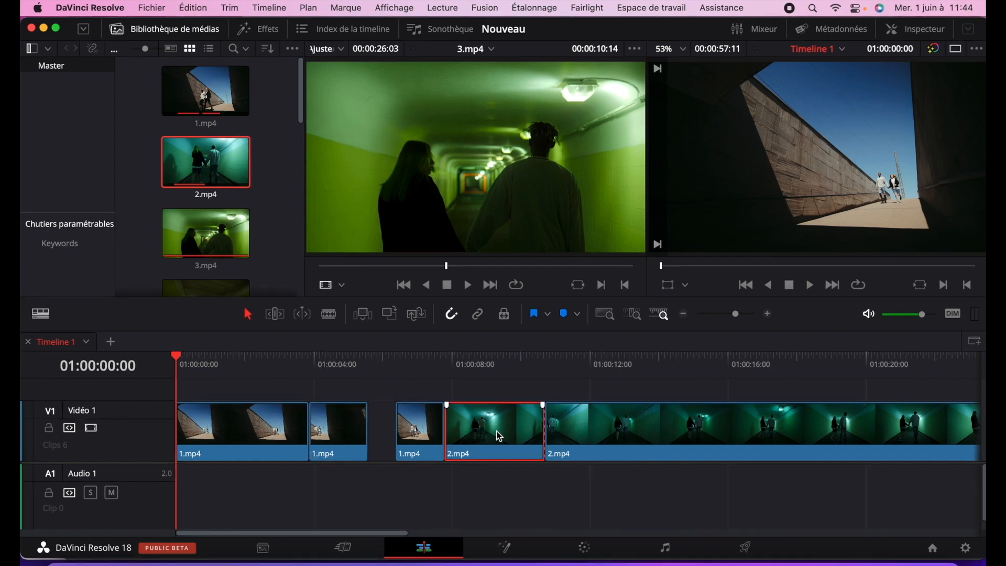
left_click_drag(278, 360, 642, 442)
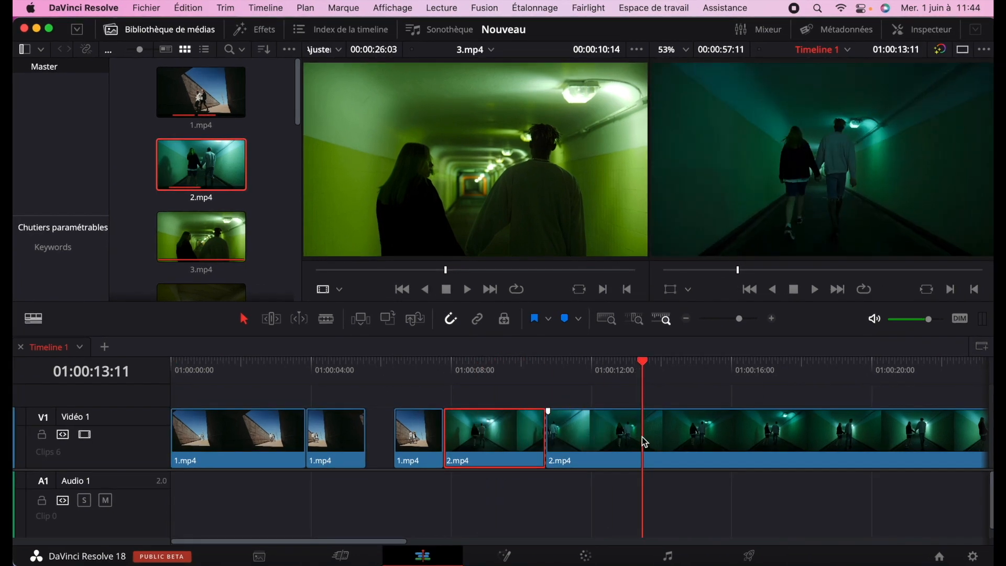
key("super+b")
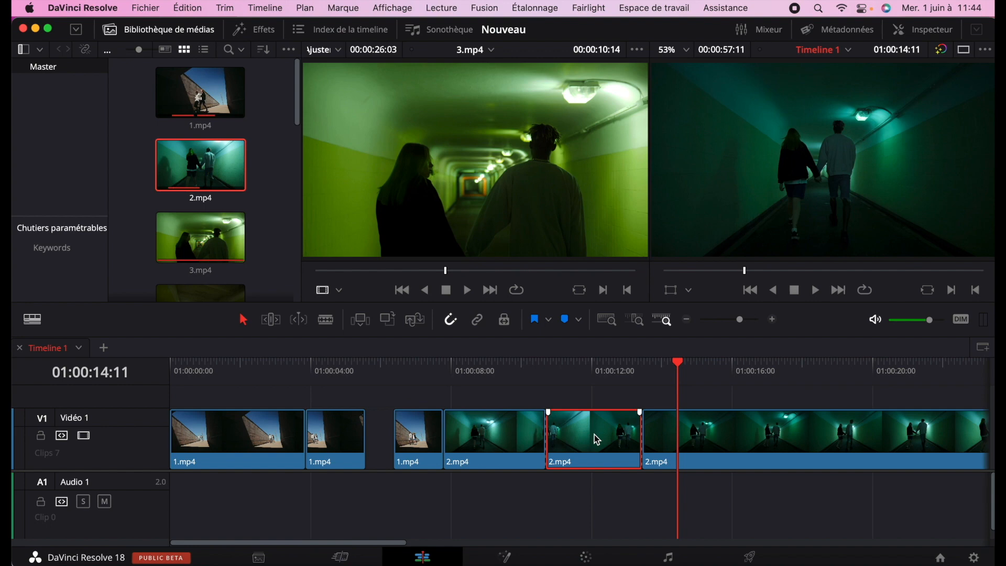
key("Delete")
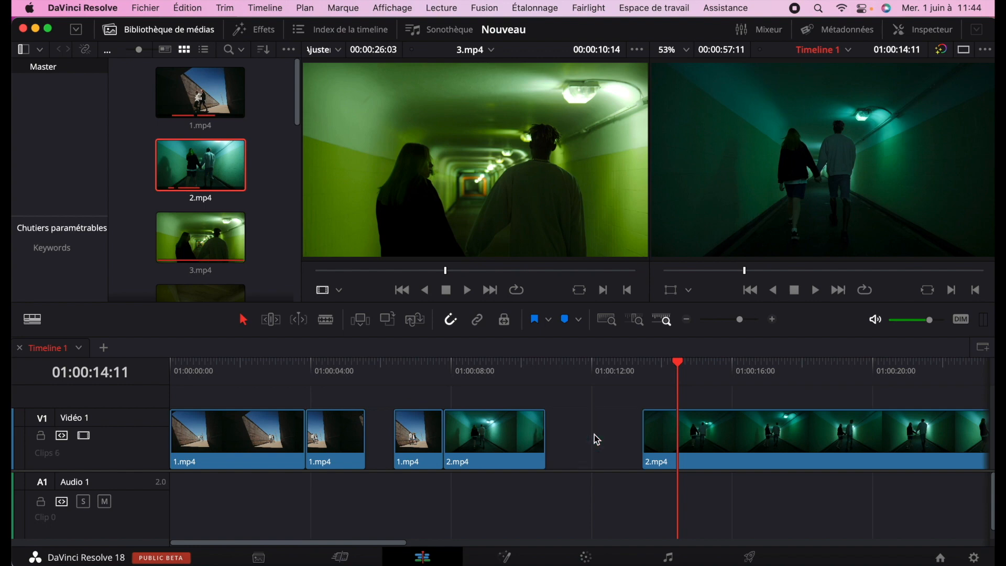
Close the gap between the two 2.mp4 segments and the gap between the 1.mp4 segments on Vidéo 1.
left_click(597, 439)
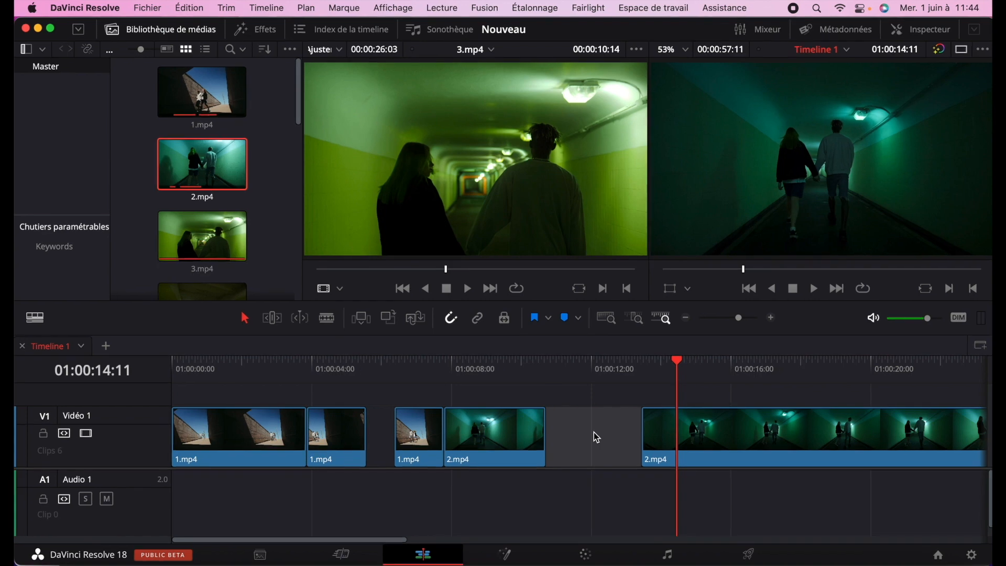
key("BackSpace")
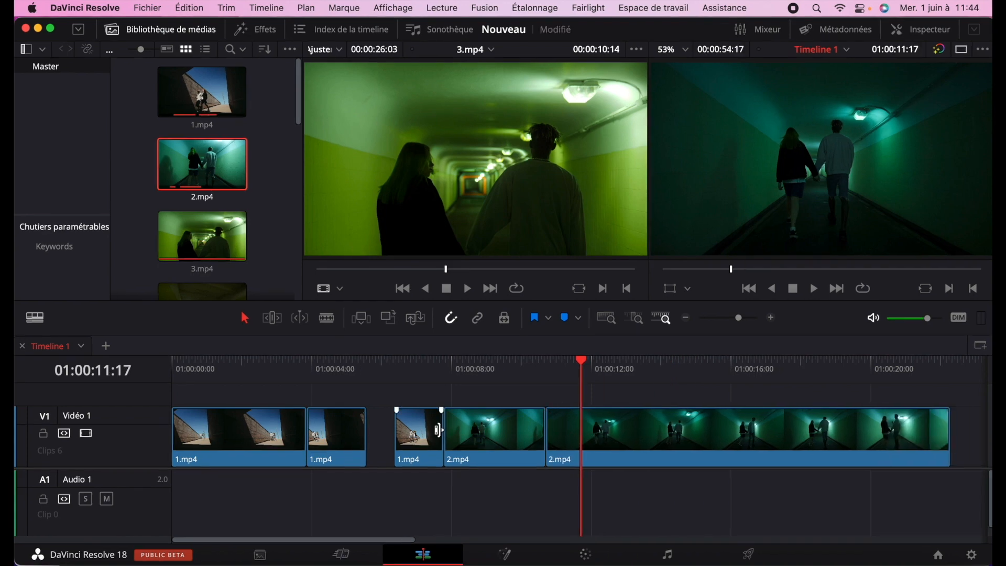
left_click(381, 439)
key("BackSpace")
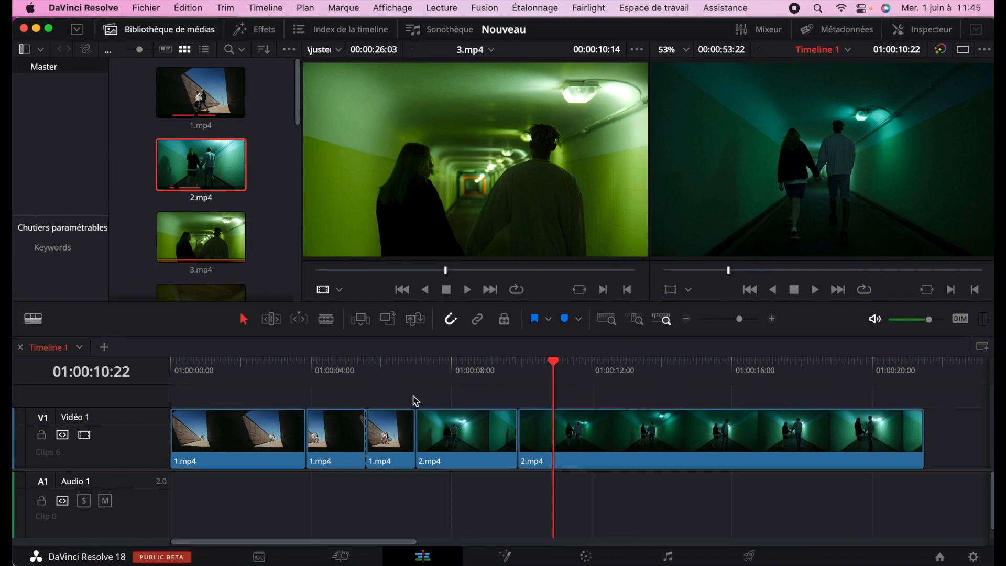
Delete the third segment of 1.mp4 and the gap it leaves, and undo both deletions.
left_click(389, 430)
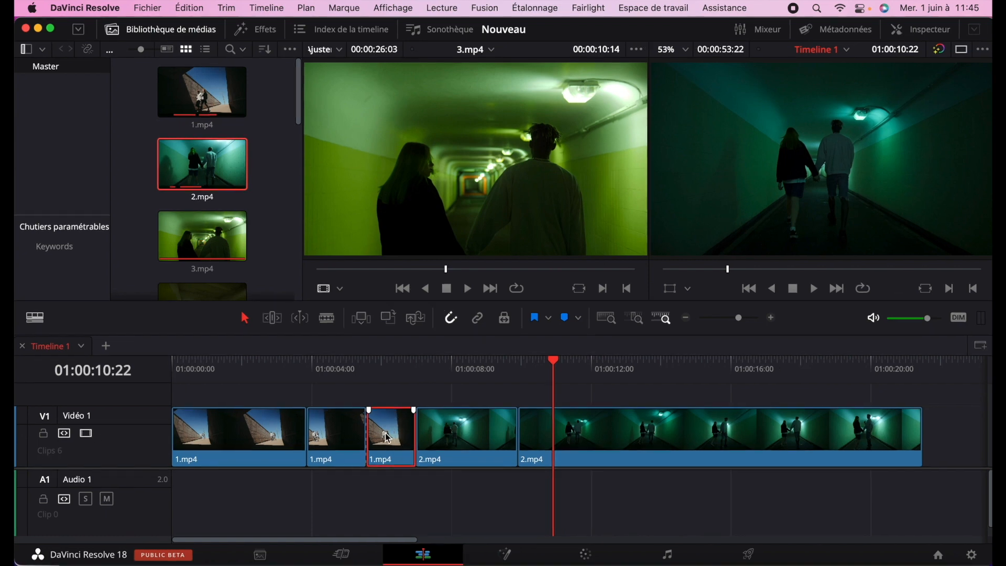
key("BackSpace")
left_click(388, 438)
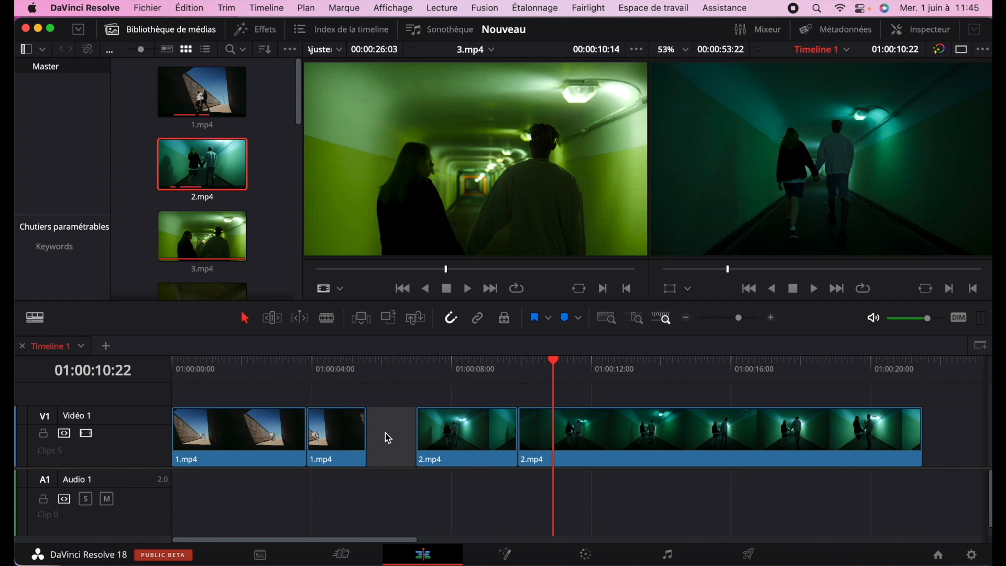
key("BackSpace")
key("super+z")
key("super+z")
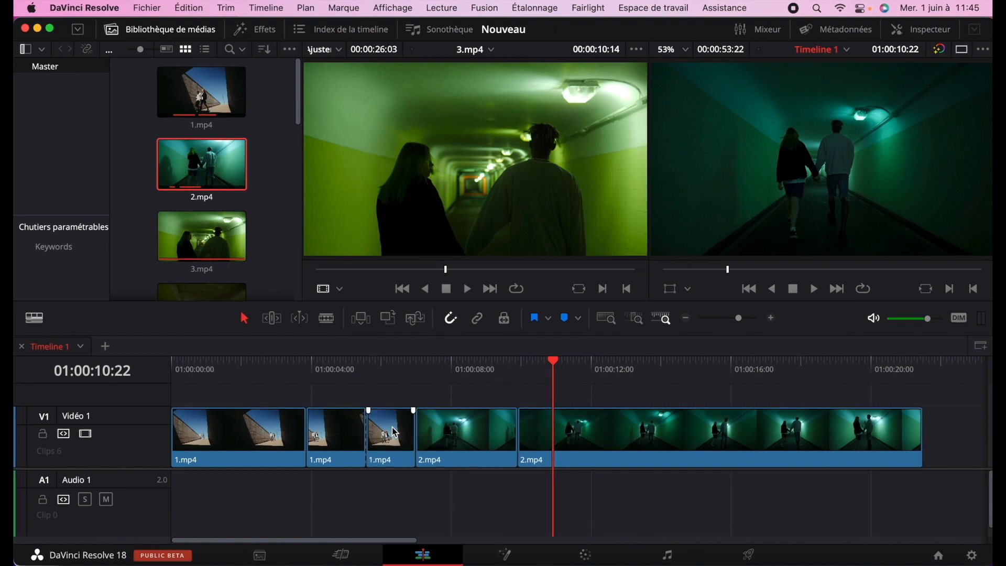
Ripple-delete the third segment of 1.mp4 from Vidéo 1.
left_click(394, 433)
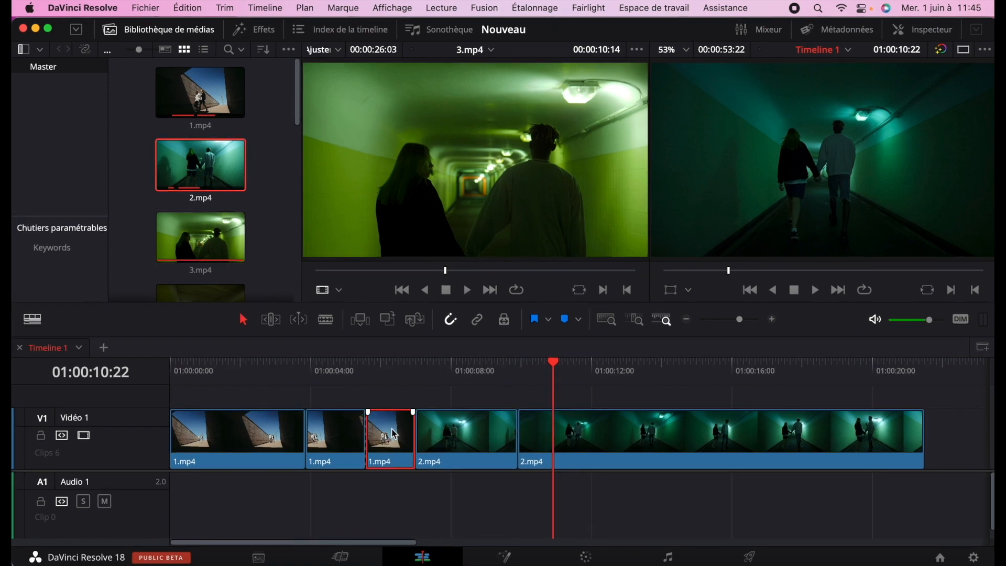
key("BackSpace")
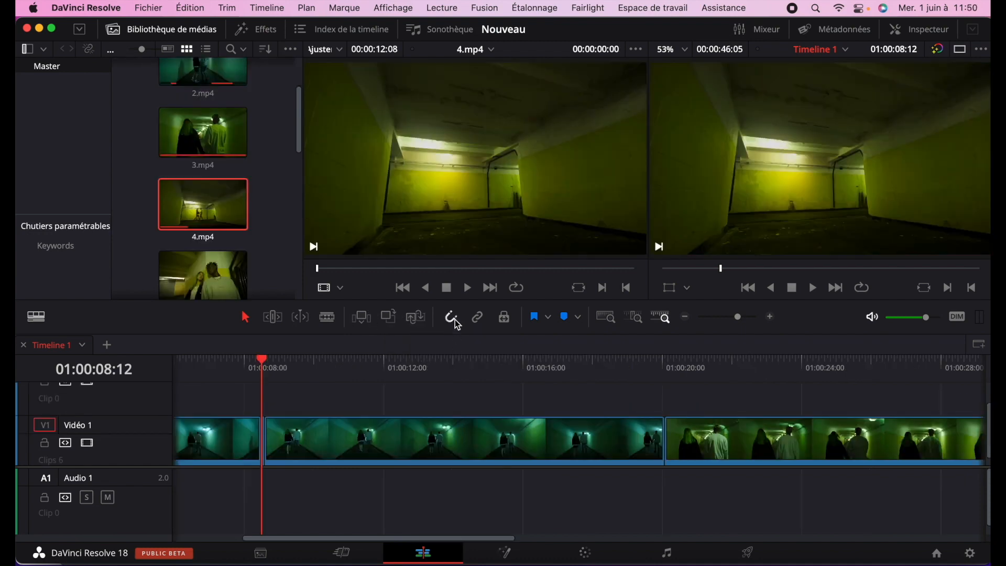
Move the playhead along the snapping cuts of Vidéo 1 to the green tunnel clip at 01:00:20:02.
scroll(274, 400, "left", 4)
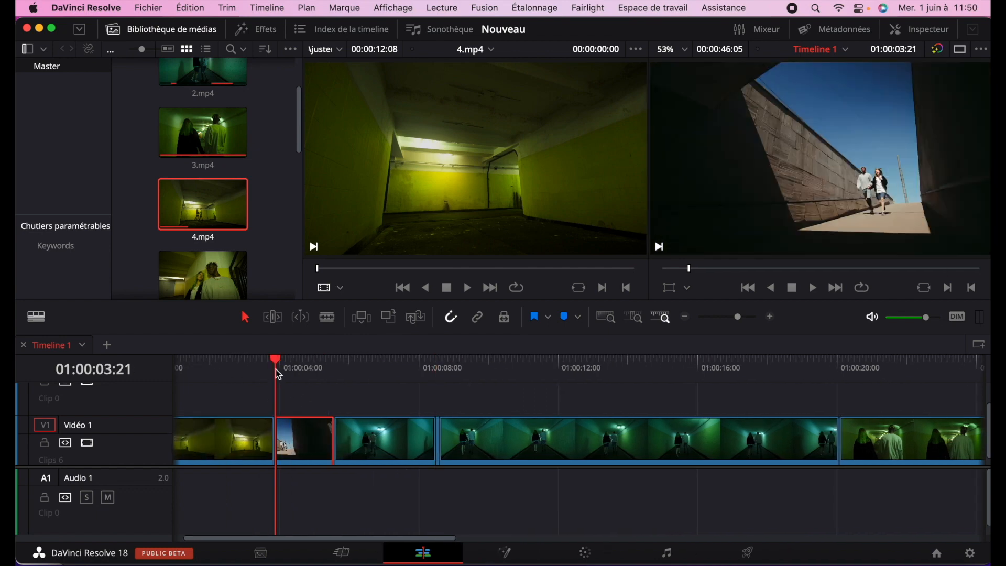
left_click_drag(276, 368, 853, 438)
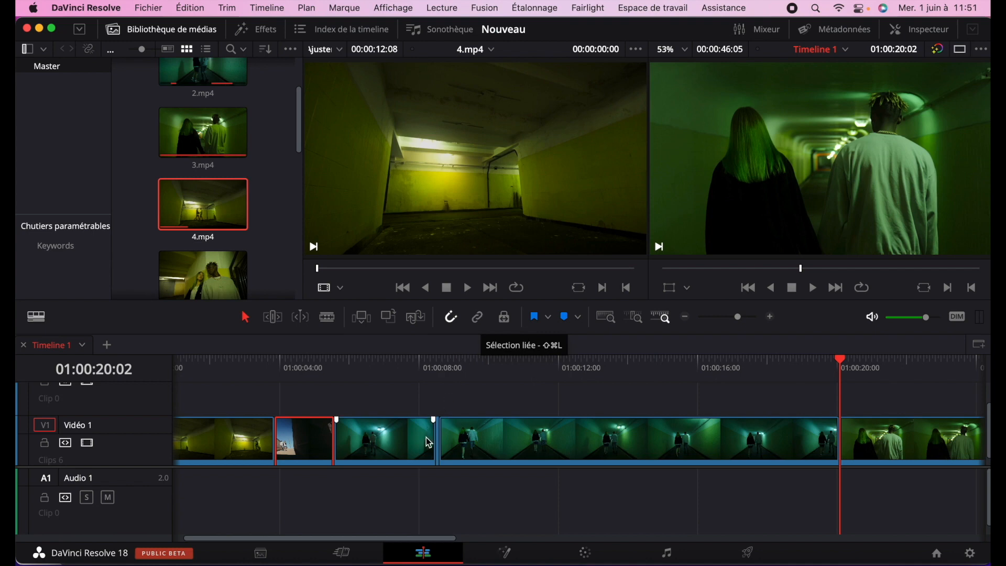
scroll(380, 501, "down", 1)
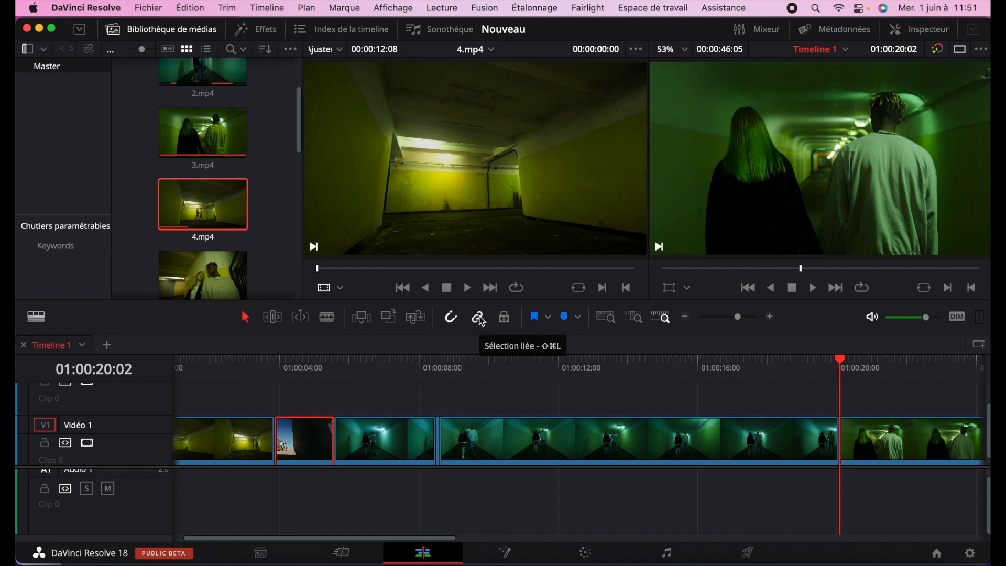
Delete all the clips from Timeline 1.
scroll(398, 438, "left", 2)
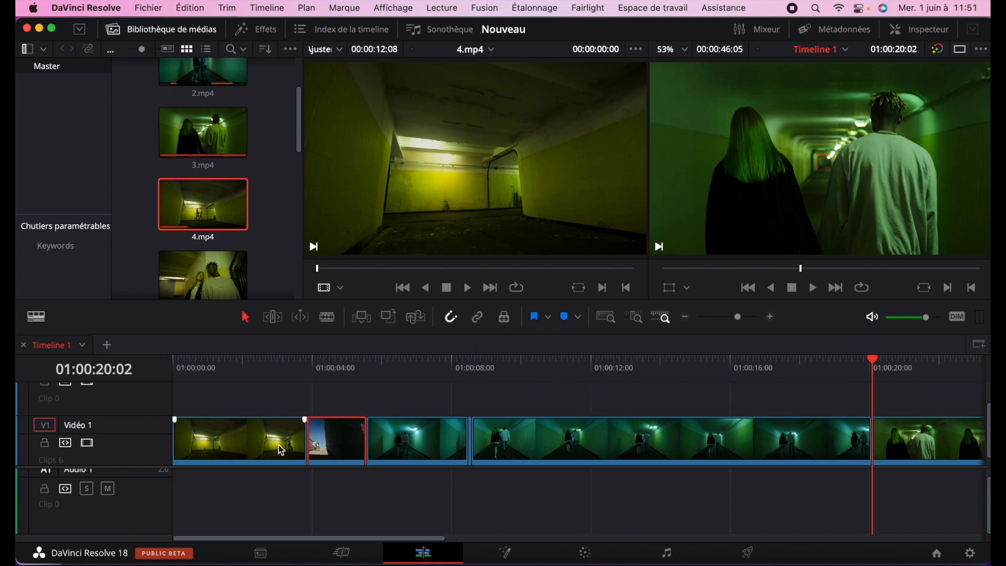
key("super+a")
key("BackSpace")
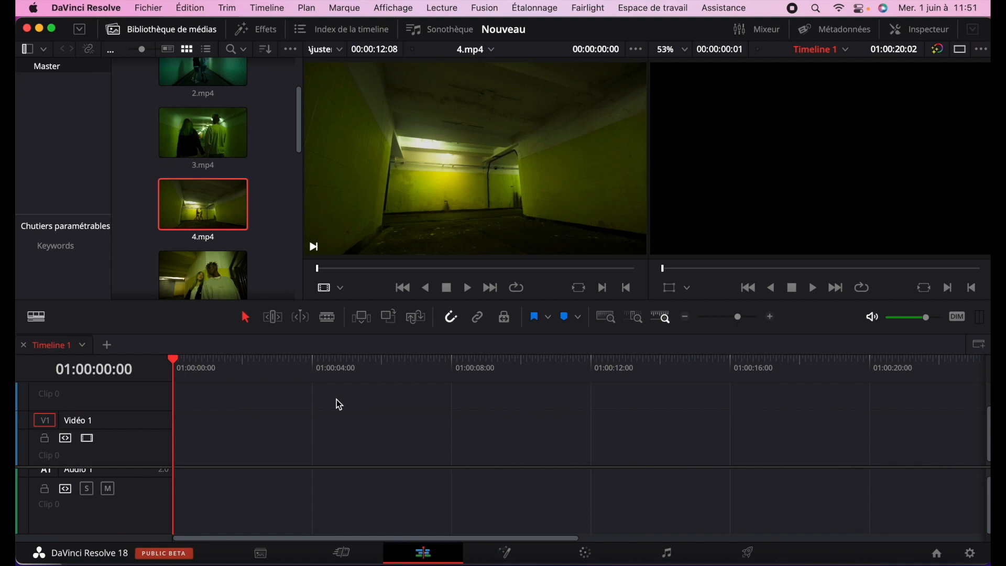
Extend the media library to full height and look through the imported clips and music files.
left_click(79, 29)
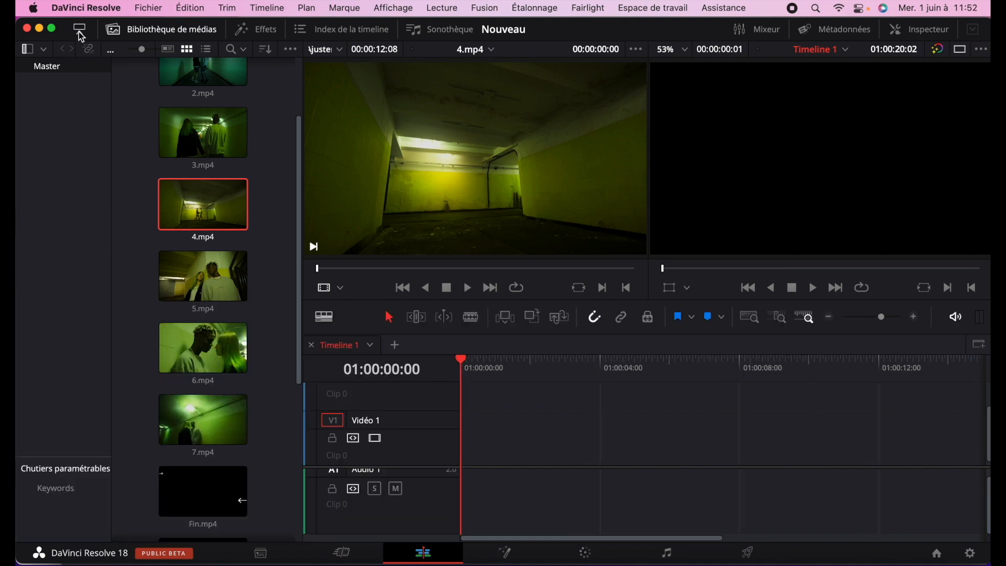
left_click(200, 179)
scroll(200, 178, "down", 5)
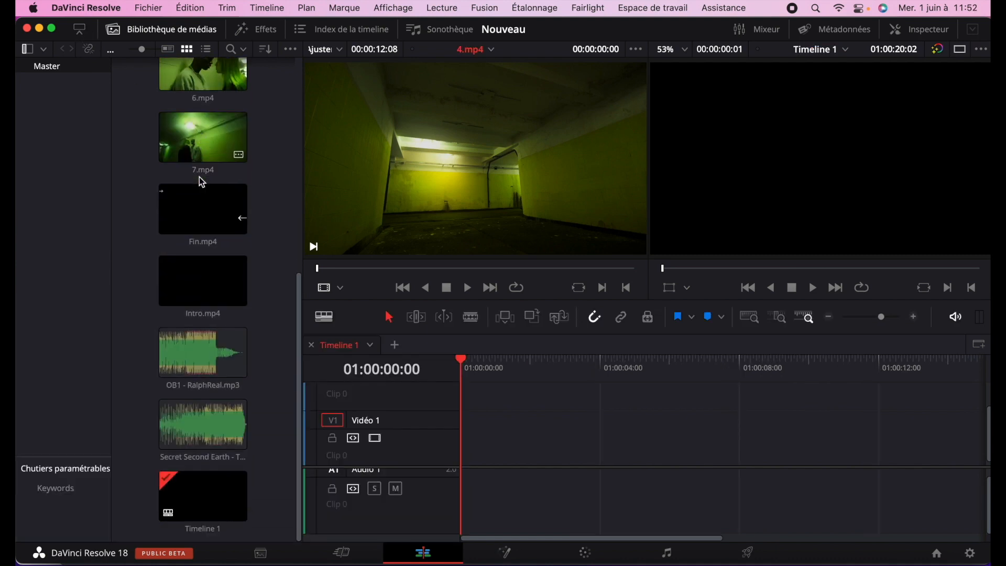
scroll(201, 182, "up", 7)
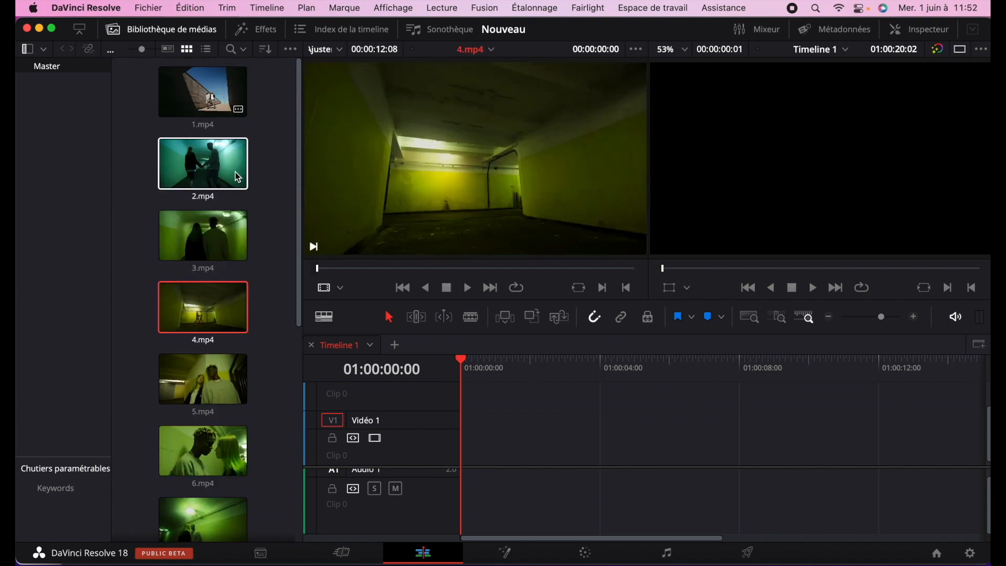
scroll(224, 385, "down", 5)
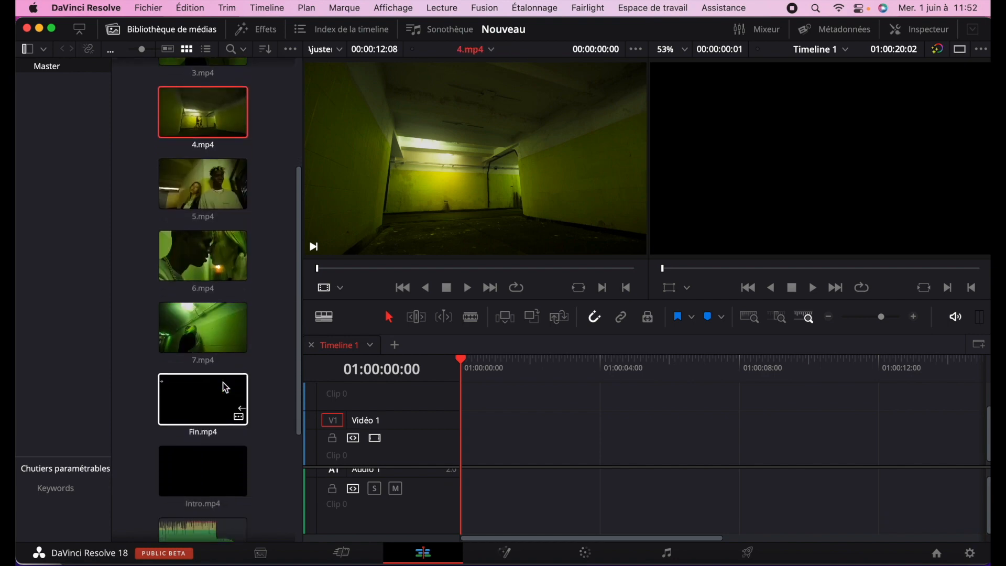
scroll(222, 383, "up", 5)
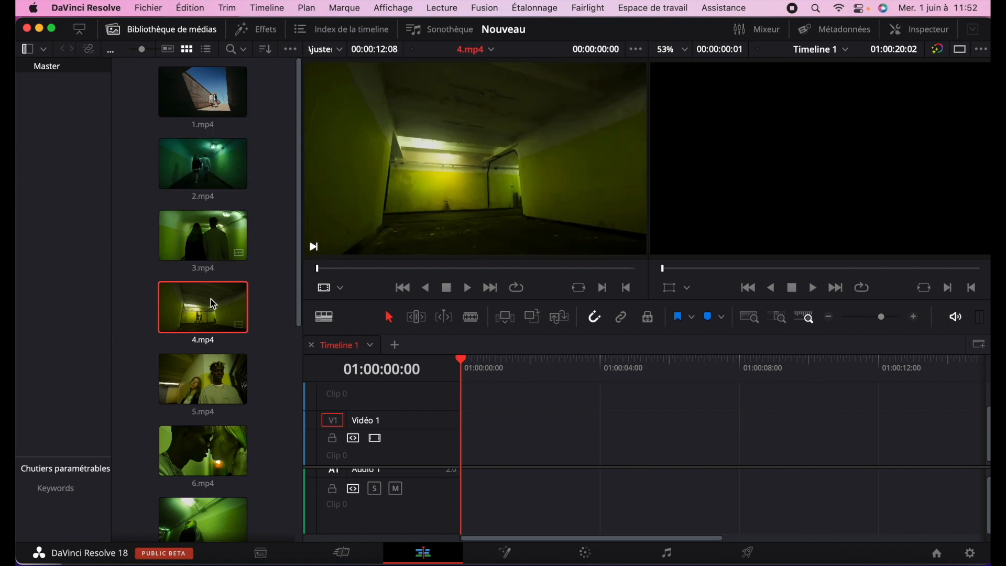
scroll(241, 404, "down", 6)
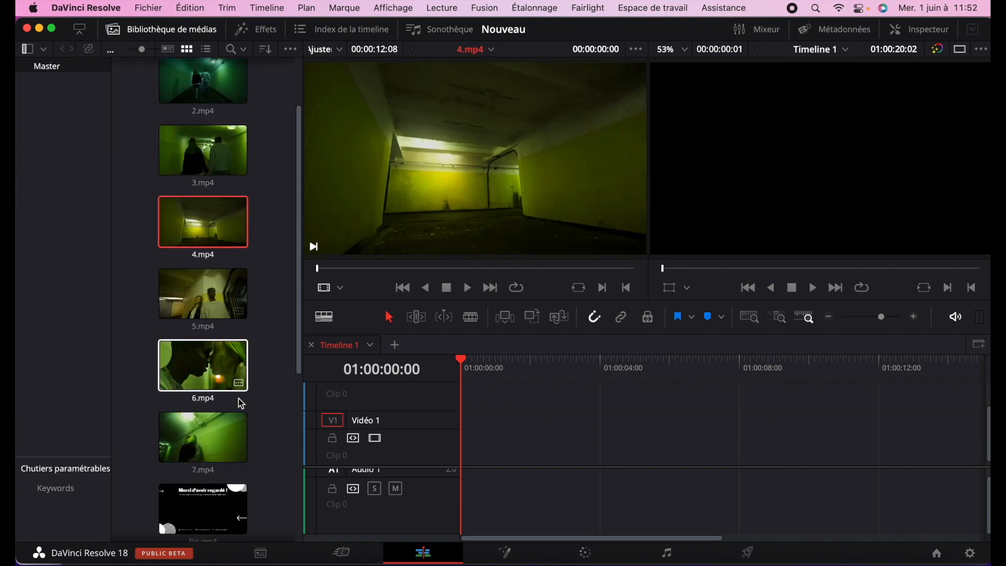
Place 1.mp4 from the media library at the start of Vidéo 1, at 01:00:00:00.
scroll(240, 403, "up", 5)
left_click_drag(204, 93, 460, 441)
left_click(523, 447)
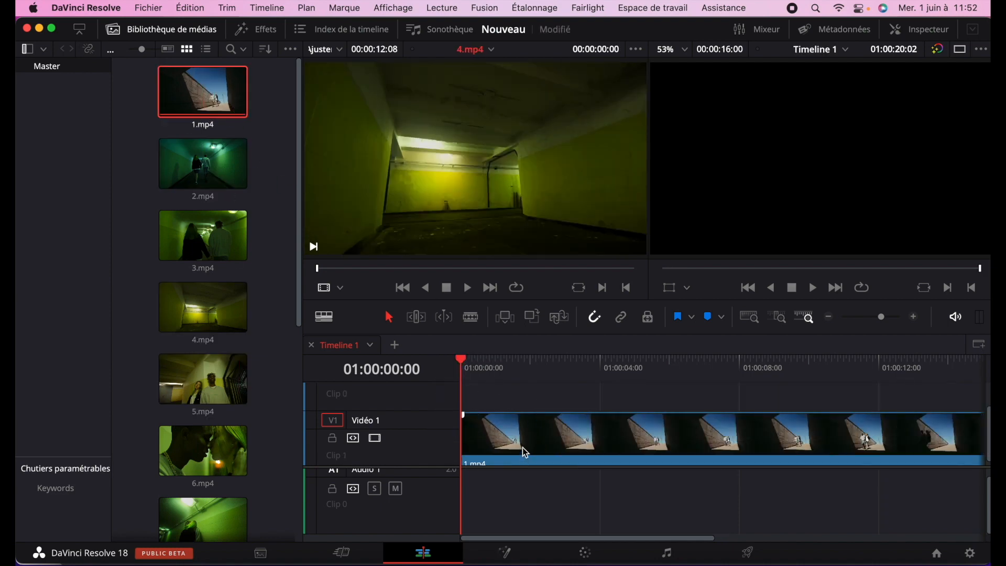
Remove the 1.mp4 clip from Vidéo 1 and open its source clip in the source viewer.
key("BackSpace")
left_click_drag(195, 81, 367, 175)
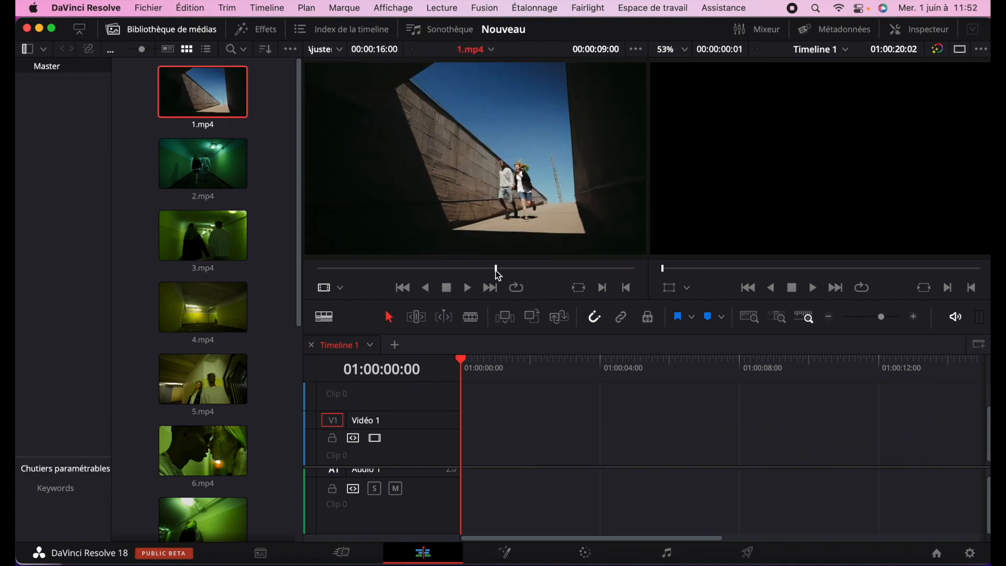
Mark 1.mp4 from 00:00:04:05 to 00:00:12:03 and place that section at the start of Vidéo 1.
left_click_drag(499, 275, 402, 275)
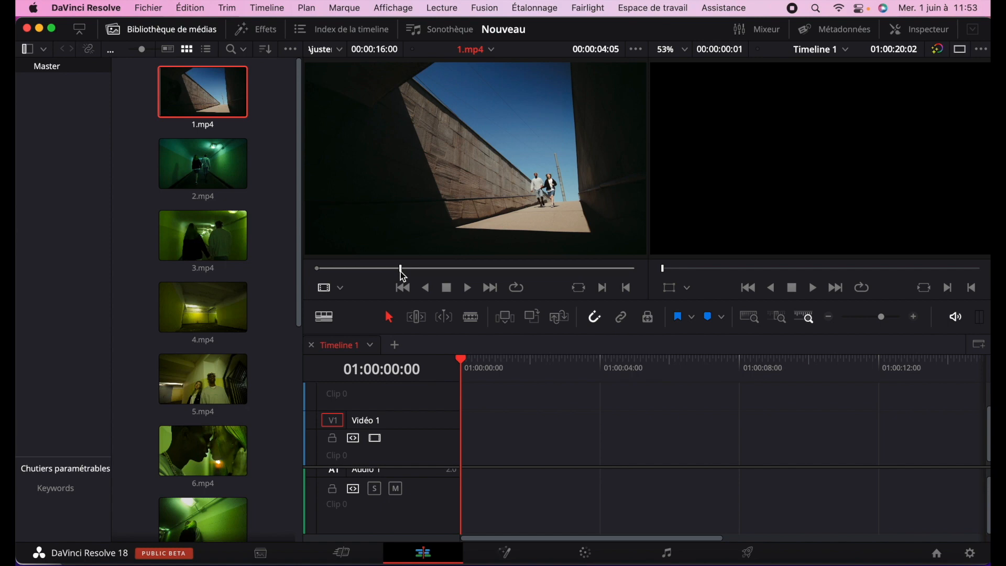
key("i")
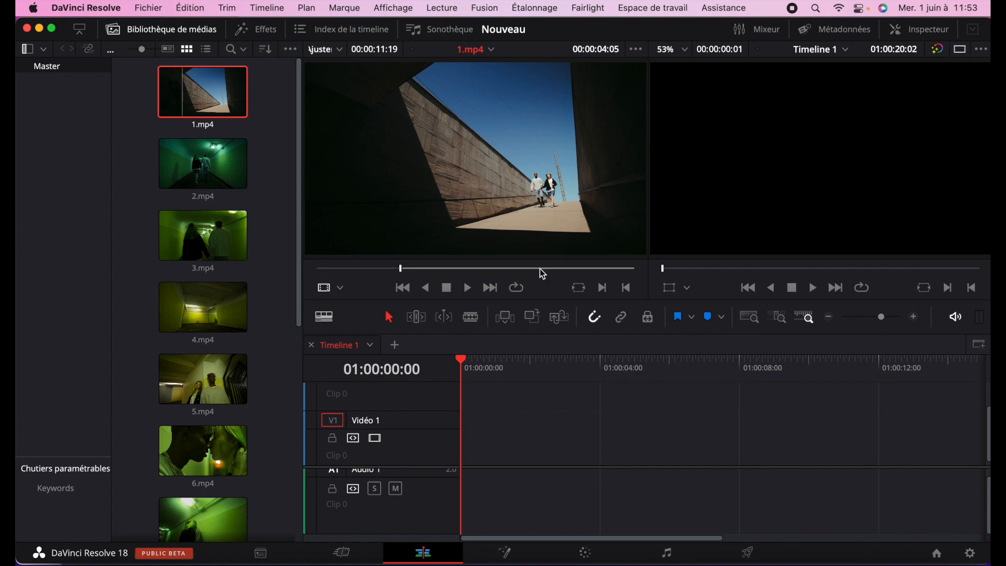
left_click(558, 271)
key("o")
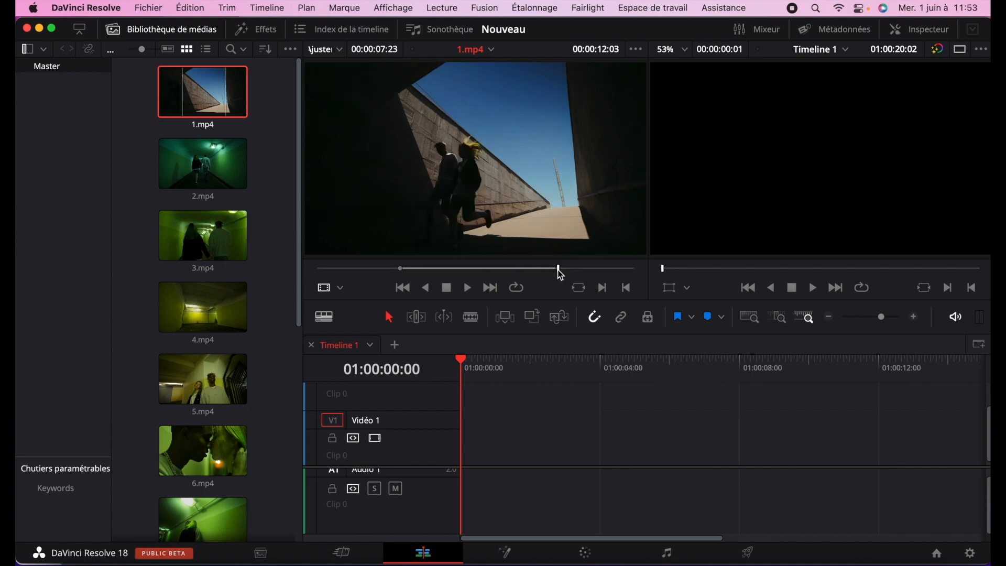
left_click_drag(482, 180, 502, 439)
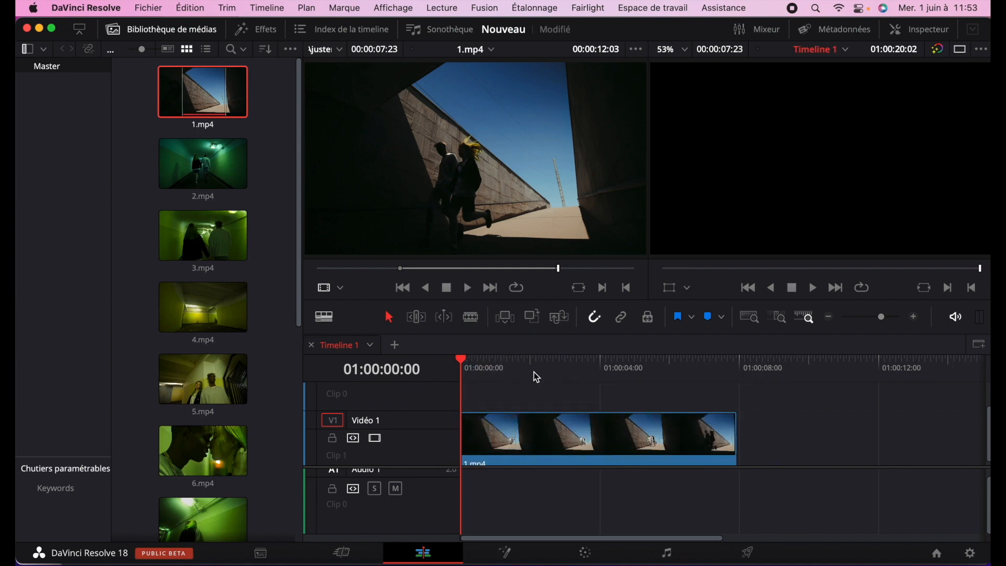
mouse_move(462, 359)
left_mouse_down()
mouse_move(567, 374)
mouse_move(454, 361)
left_mouse_up()
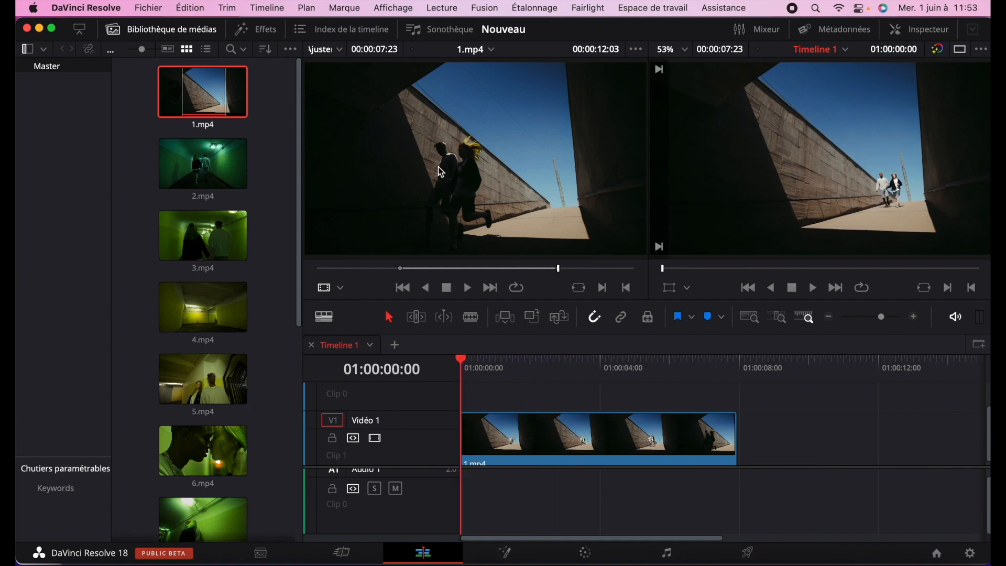
Generate proxy media for 1.mp4 from the media library.
right_click(217, 95)
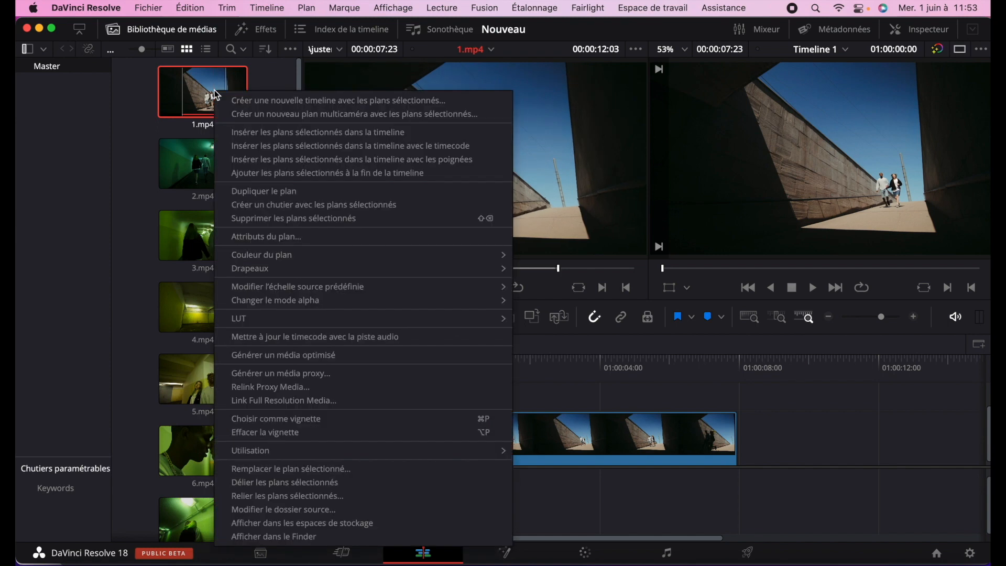
left_click(331, 374)
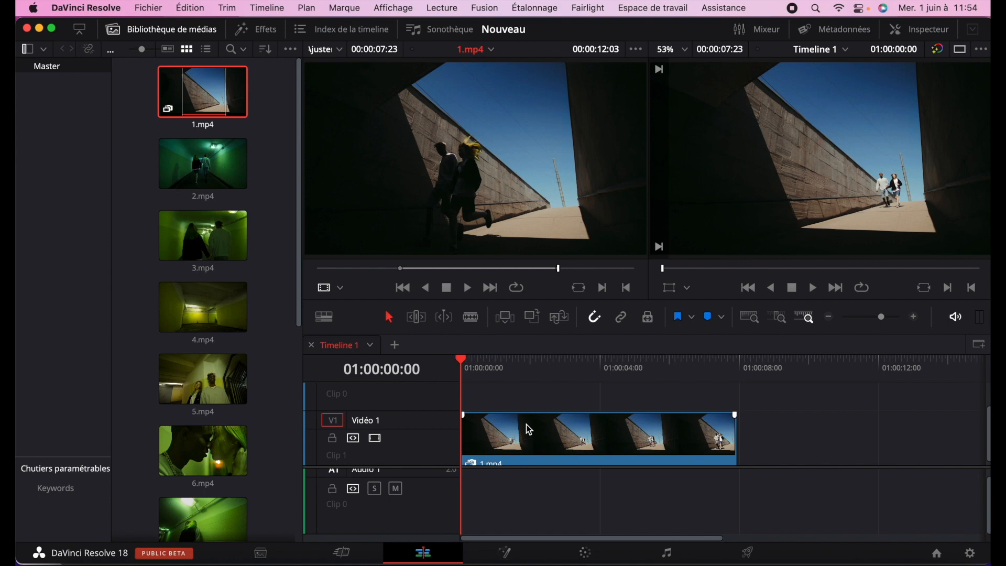
Place Intro.mp4 after 1.mp4 on Vidéo 1, followed by the 2.mp4 clip from the source viewer.
scroll(265, 435, "down", 10)
left_click_drag(201, 291, 741, 435)
scroll(675, 388, "right", 8)
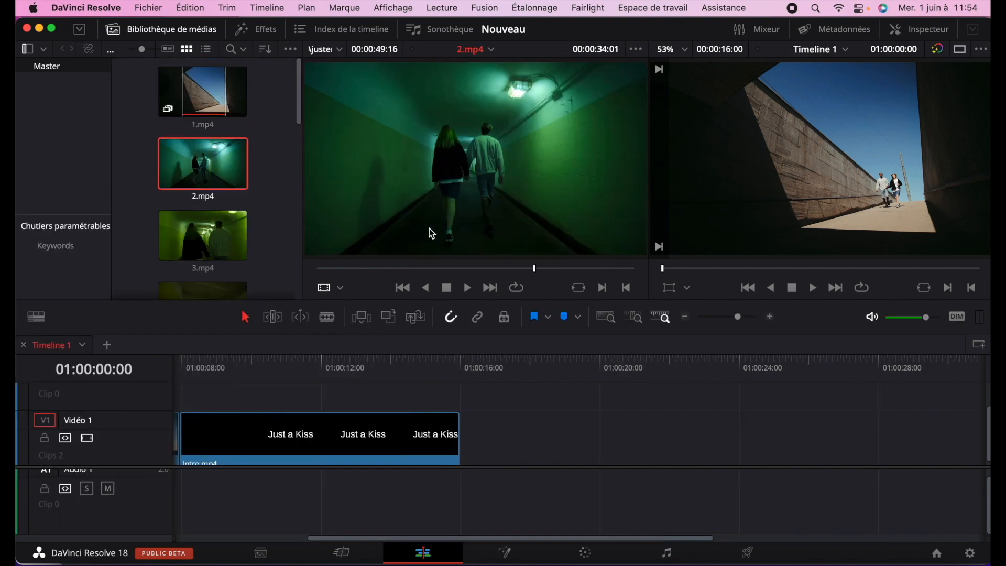
left_click_drag(471, 157, 366, 440)
Mark in and out points on 3.mp4 in the source viewer and place the section after 2.mp4.
double_click(202, 235)
left_click_drag(317, 268, 602, 269)
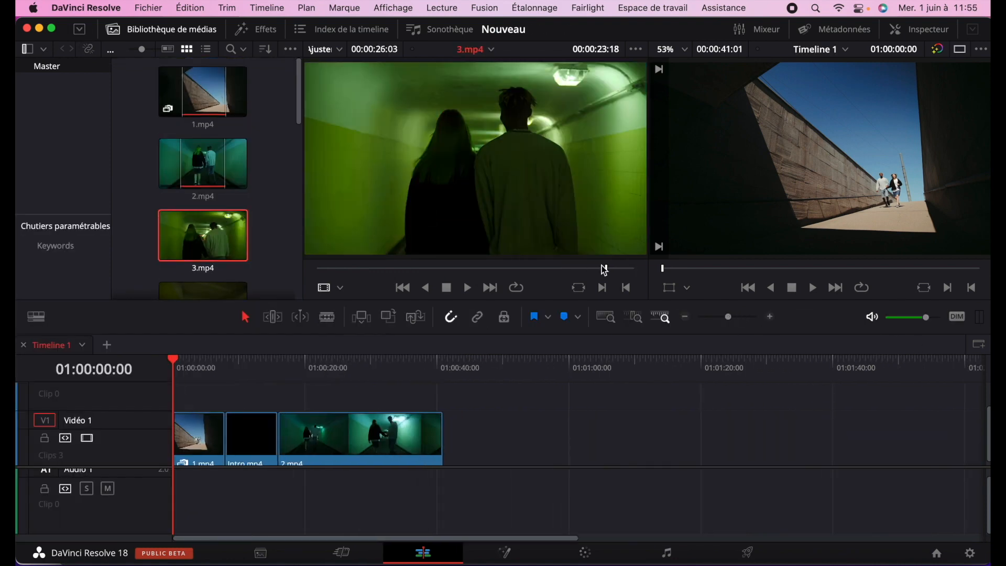
key("i")
left_click_drag(384, 269, 567, 271)
key("o")
left_click_drag(471, 167, 503, 440)
Mark a 00:00:07:19 section of 4.mp4 starting at 00:00:02:11 and place it after 3.mp4 on Vidéo 1.
scroll(222, 234, "down", 2)
double_click(205, 259)
left_click_drag(427, 269, 369, 269)
left_click(582, 269)
key("i")
key("o")
left_click_drag(580, 269, 380, 269)
key("i")
left_click_drag(466, 178, 571, 440)
Place 5.mp4, 6.mp4, 7.mp4 and Fin.mp4 one after another behind 4.mp4 on Vidéo 1.
scroll(211, 277, "down", 3)
left_click_drag(204, 215, 604, 443)
left_click_drag(205, 281, 869, 442)
scroll(786, 442, "right", 10)
scroll(210, 236, "down", 4)
left_click_drag(204, 183, 492, 445)
left_click_drag(205, 255, 592, 448)
scroll(442, 433, "down", 1)
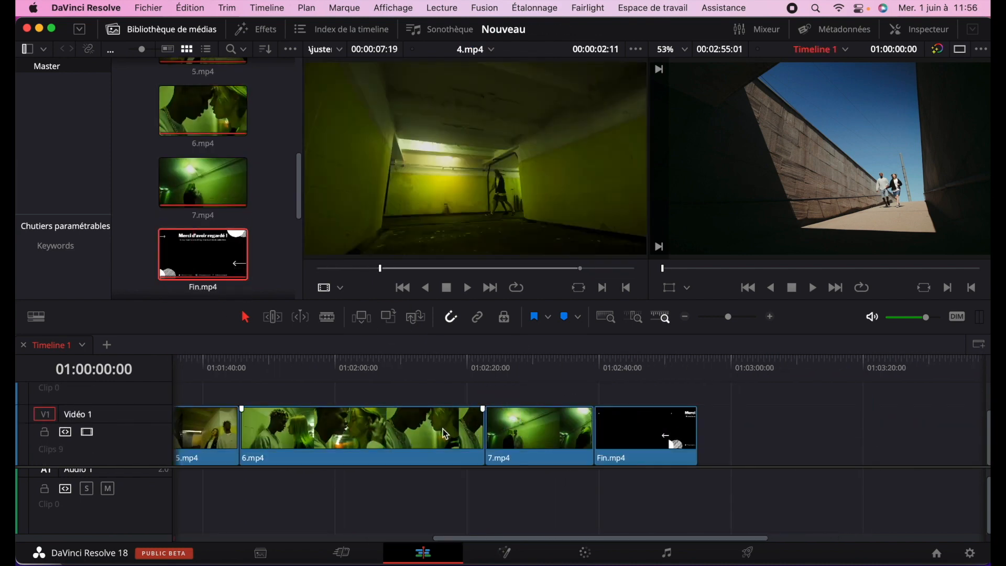
Split 5.mp4 at the playhead and ripple delete the section before the cut.
scroll(524, 414, "up", 1)
scroll(568, 393, "left", 10)
left_click_drag(181, 368, 869, 413)
scroll(550, 436, "right", 10)
left_click(434, 432)
left_click_drag(433, 360, 580, 421)
key("super+b")
left_click(291, 431)
key("Delete")
Move the playhead to the end of the edit at 01:02:22:03 and delete Fin.mp4 from the timeline.
scroll(621, 402, "down", 5)
left_click_drag(202, 373, 464, 392)
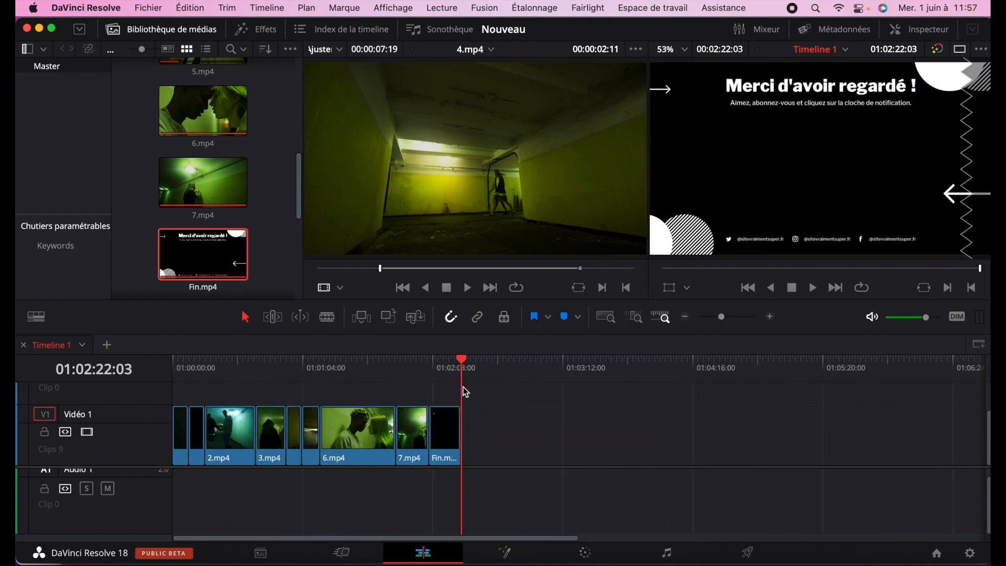
left_click(443, 428)
key("BackSpace")
Open Fin.mp4 in the source viewer and examine the edit options offered over the timeline viewer.
left_click_drag(197, 256, 420, 171)
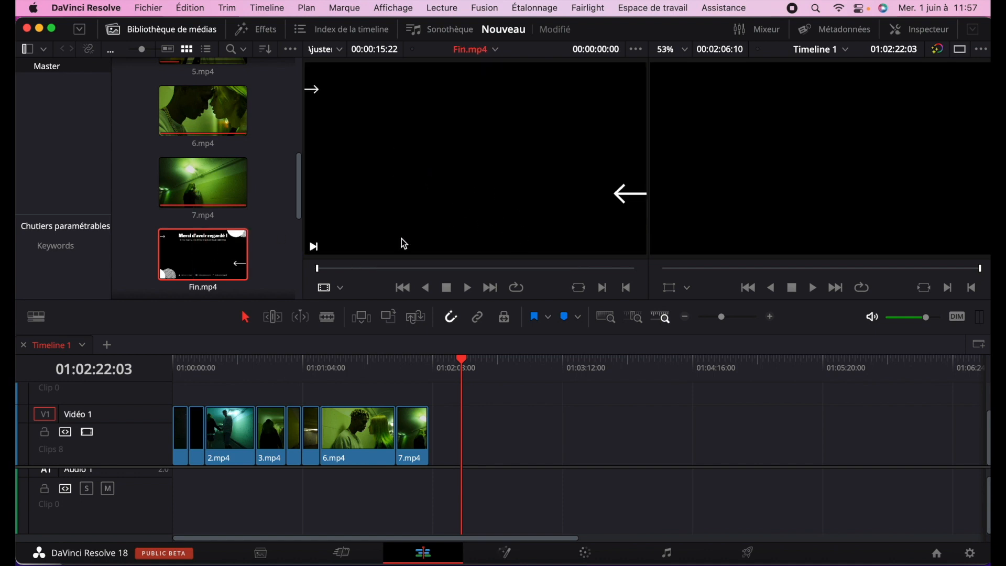
mouse_move(317, 270)
left_mouse_down()
mouse_move(510, 270)
mouse_move(304, 283)
left_mouse_up()
left_click_drag(438, 152, 968, 264)
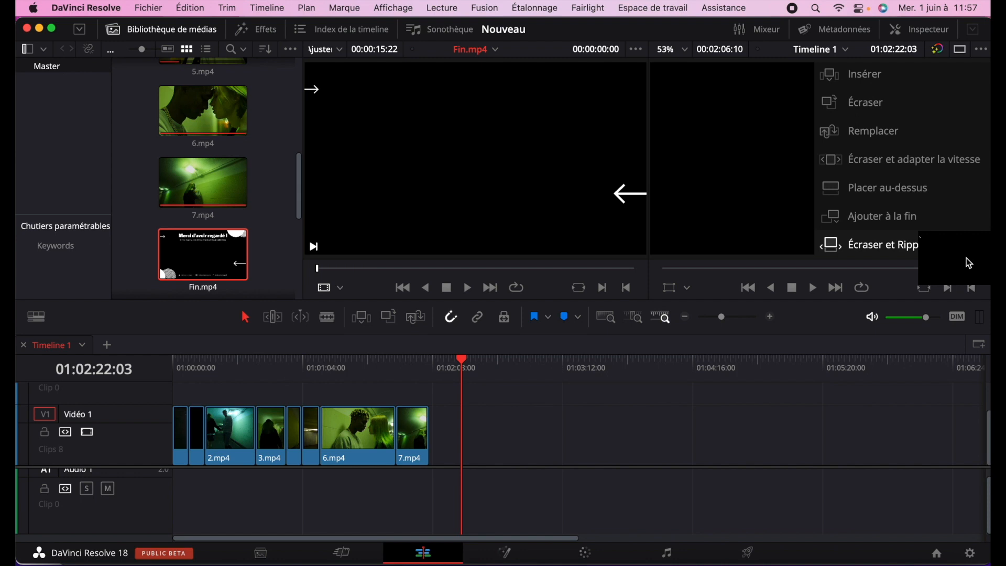
left_click_drag(966, 258, 491, 157)
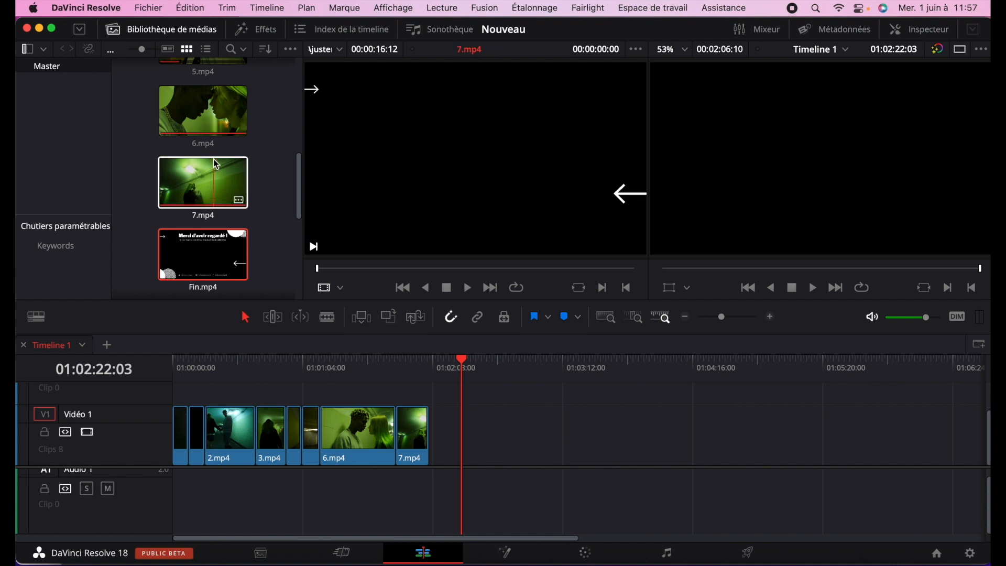
Append Fin.mp4 behind 7.mp4 with the Ajouter à la fin edit option.
scroll(216, 164, "up", 10)
scroll(216, 164, "down", 8)
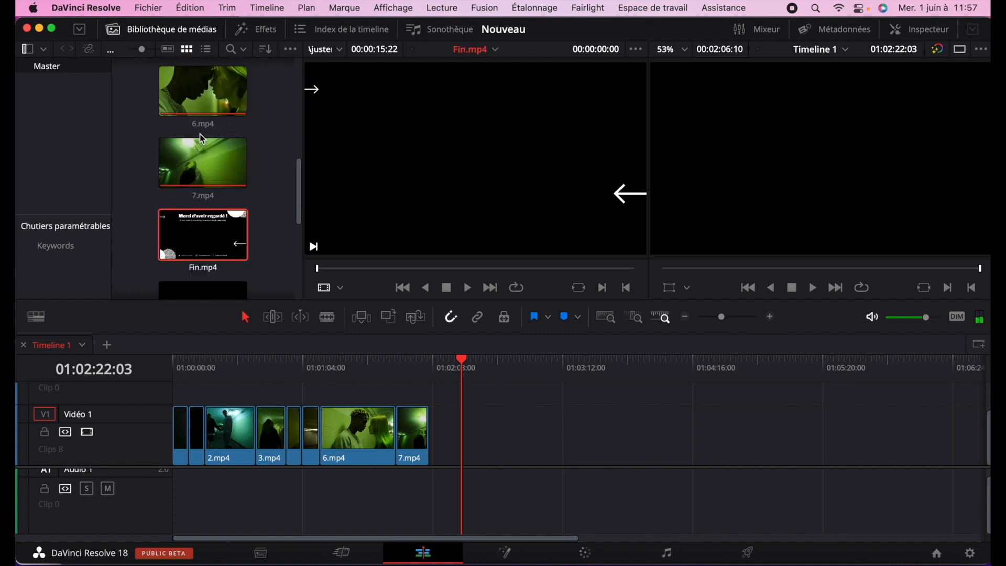
left_click_drag(235, 206, 872, 229)
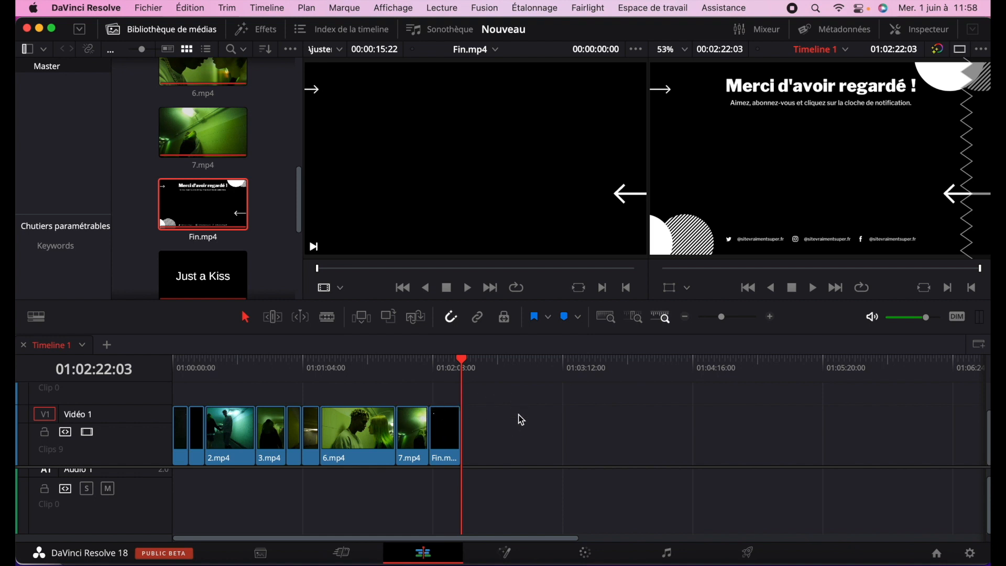
Add a fade-out of about 1.5 seconds to the end of 1.mp4 and play it back.
key("Home")
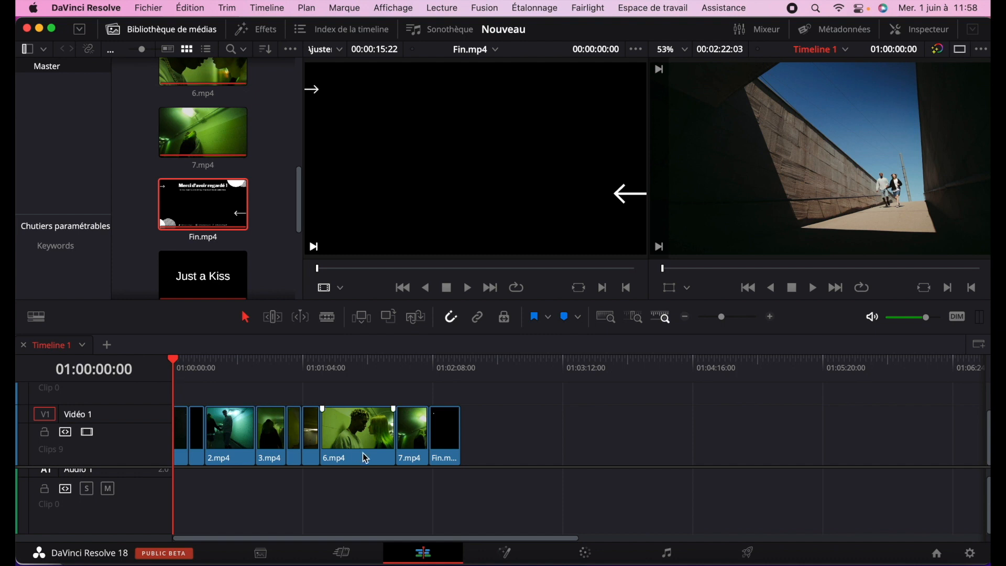
left_click_drag(722, 316, 739, 317)
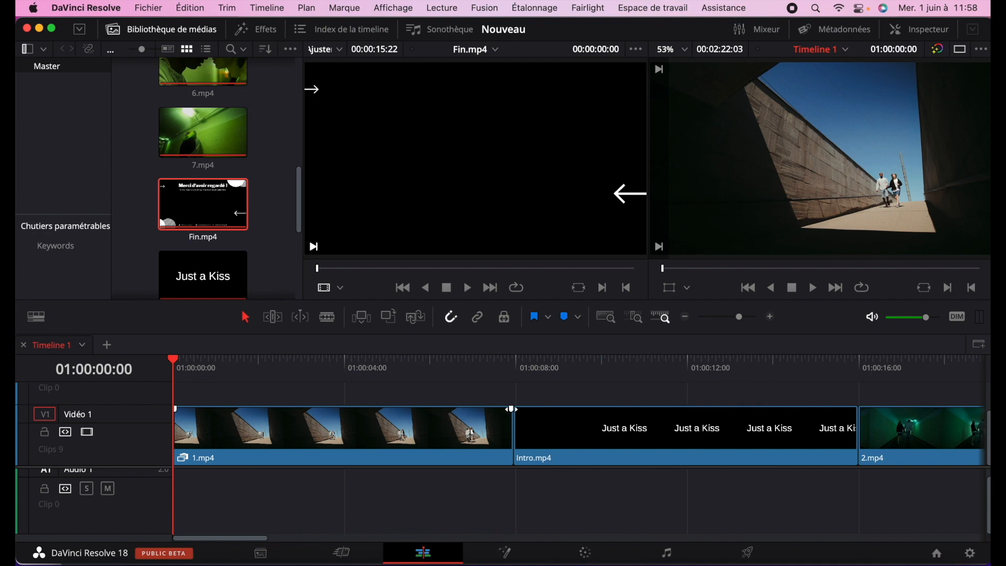
left_click_drag(511, 409, 445, 409)
left_click(429, 376)
key("space")
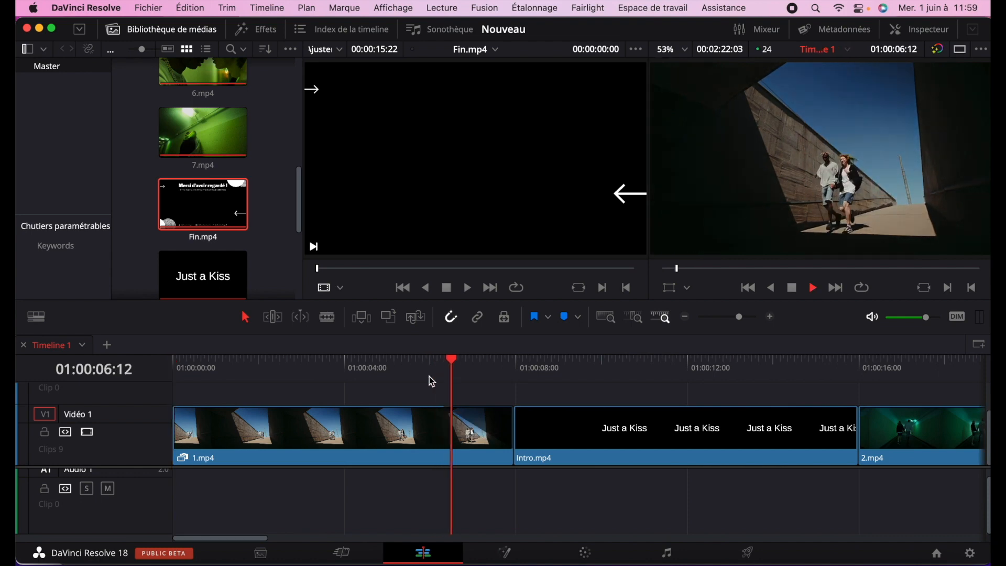
key("space")
Add a fade-in of about 1.8 seconds to the start of 2.mp4 and play it back.
scroll(693, 433, "right", 10)
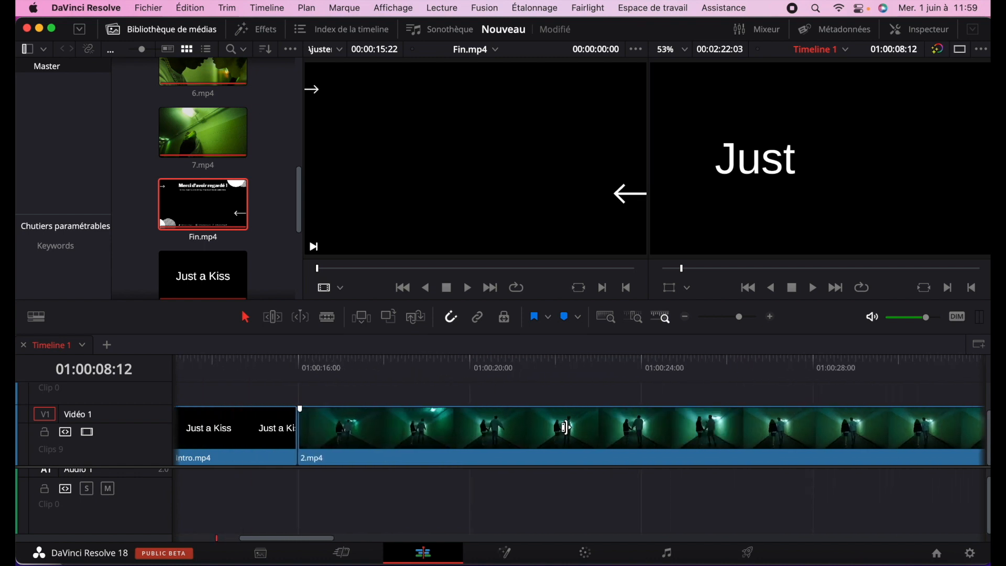
left_click(311, 414)
left_click_drag(300, 409, 378, 407)
key("space")
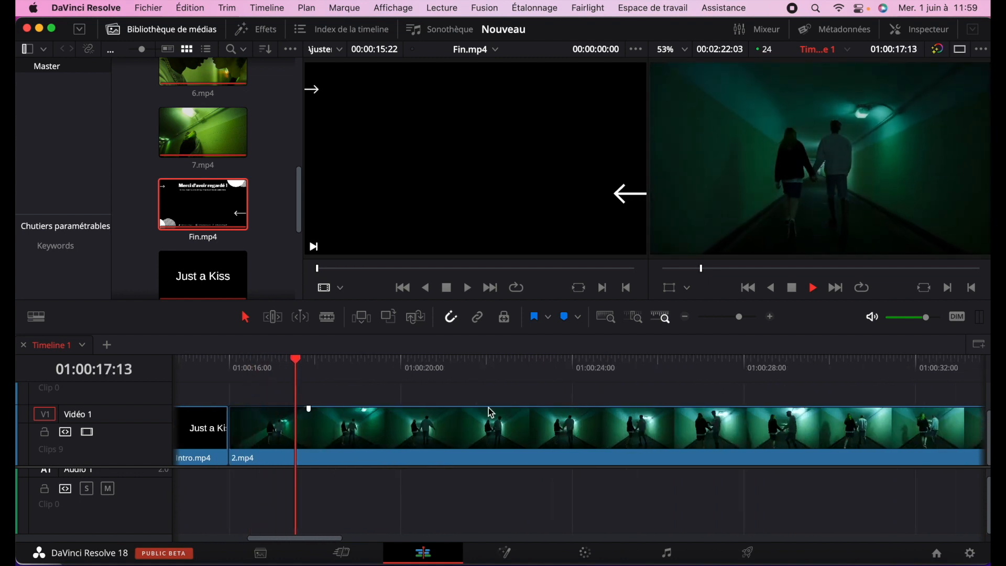
key("space")
Look through the effects library's categories: video and audio transitions, titles, generators, effects, Open FX and Fairlight FX.
scroll(491, 413, "right", 10)
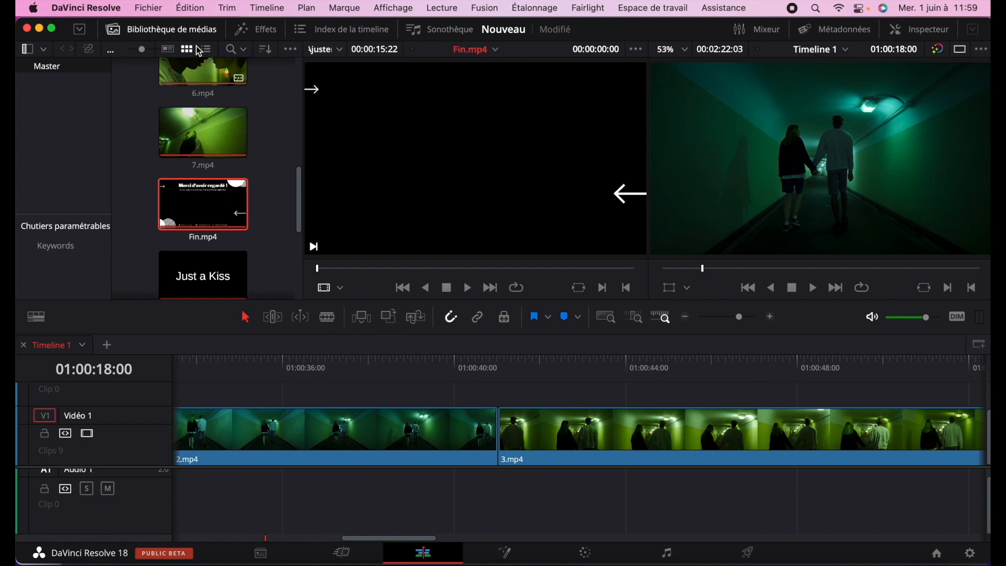
left_click(246, 33)
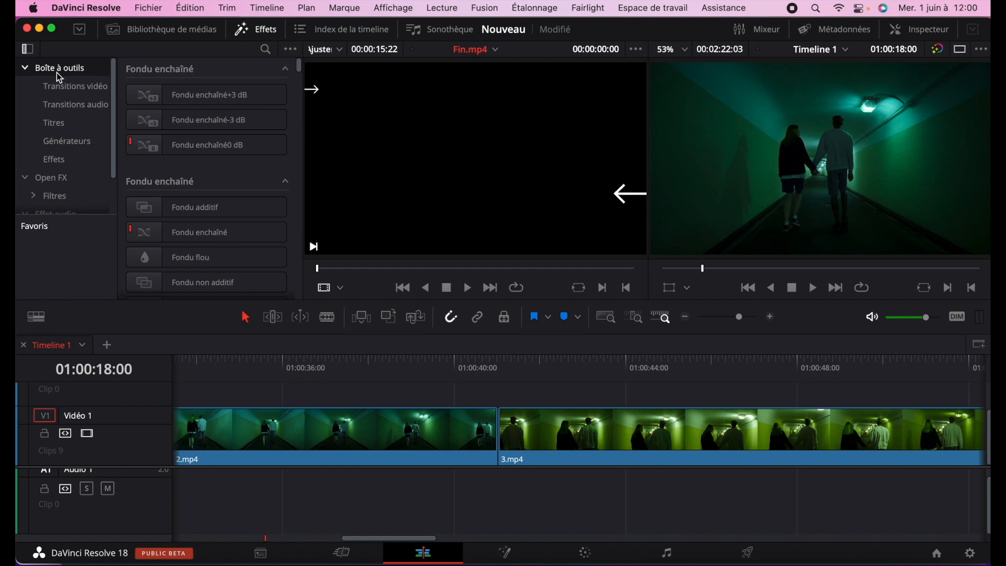
left_click(68, 88)
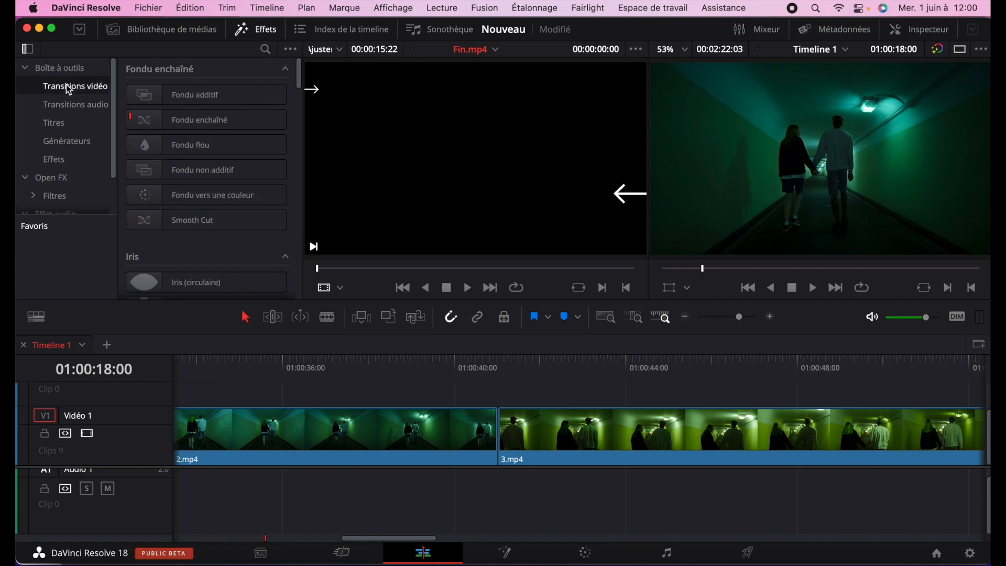
left_click(68, 107)
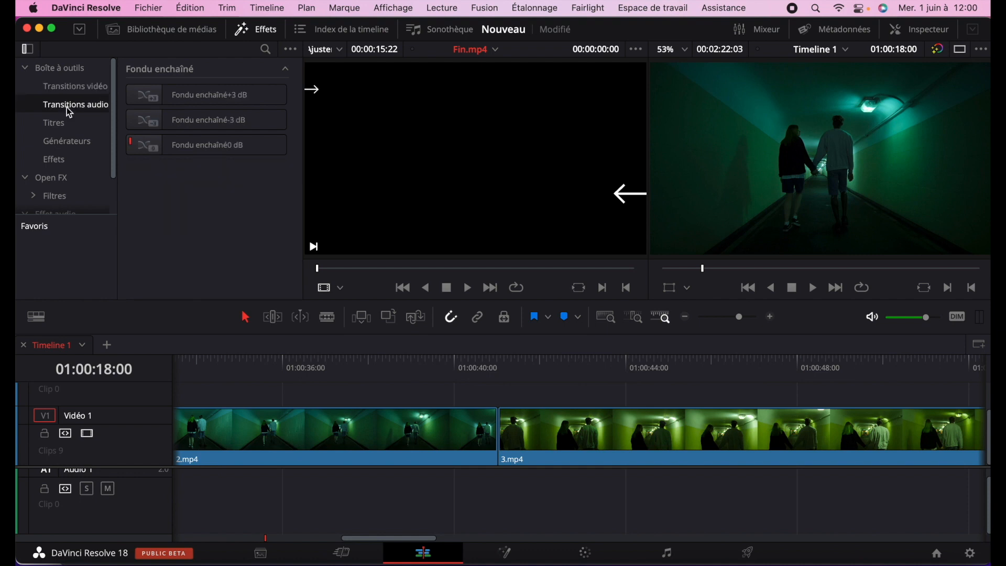
left_click(67, 123)
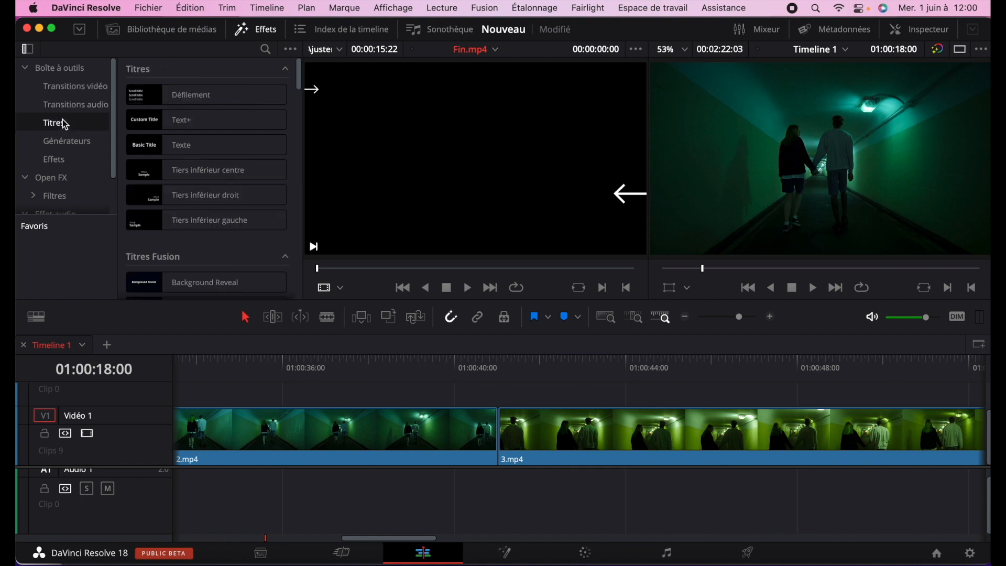
left_click(70, 141)
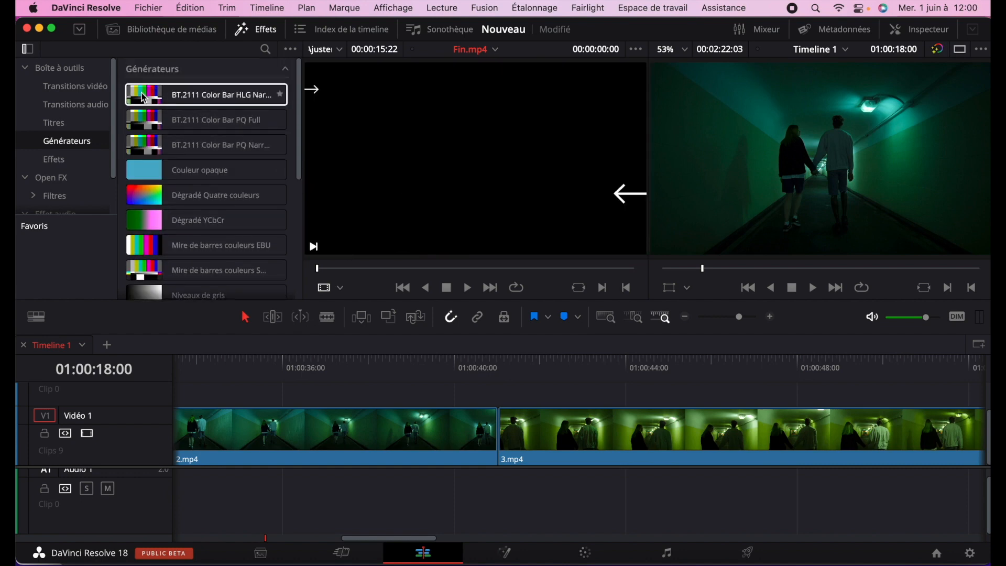
left_click(75, 163)
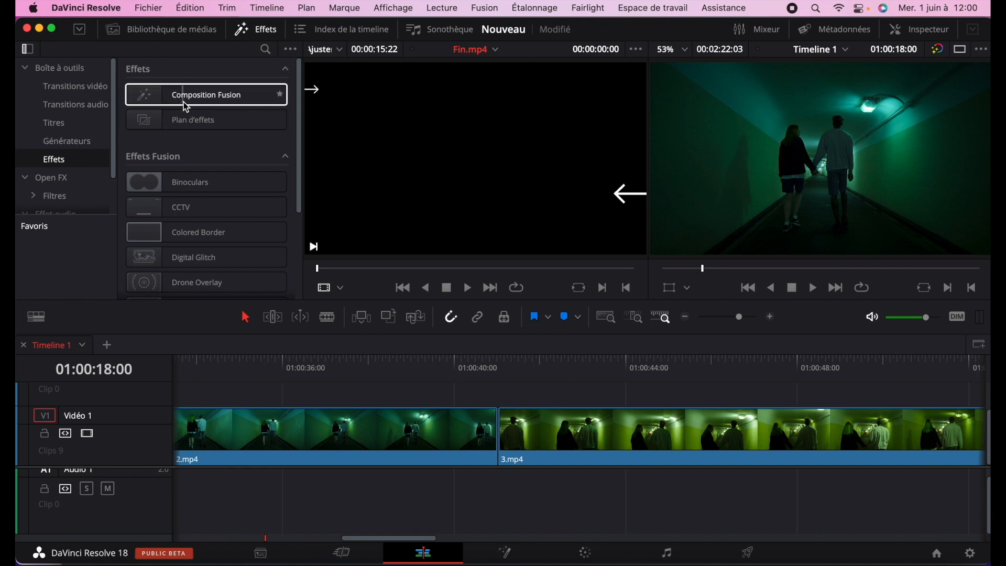
left_click(53, 179)
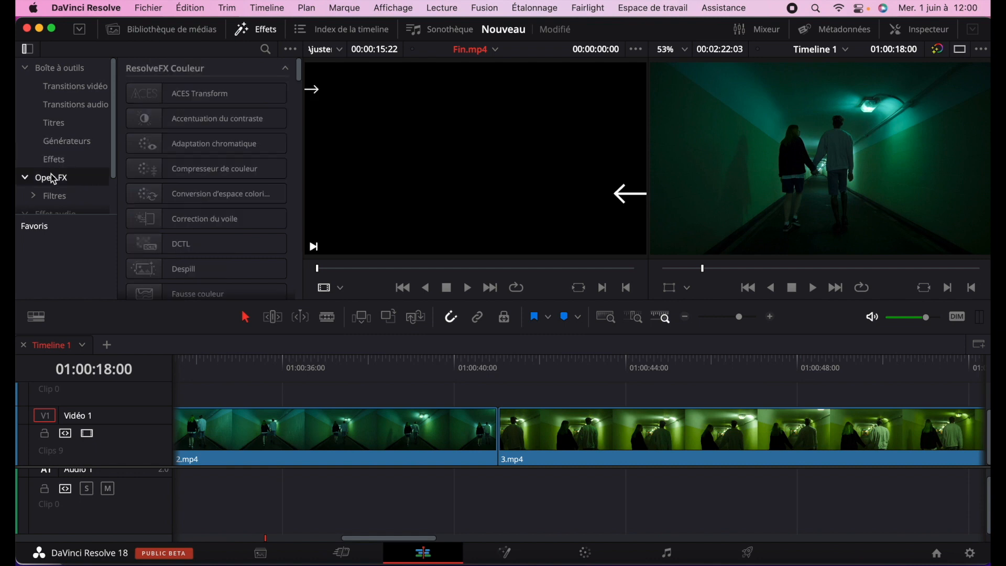
scroll(52, 173, "down", 2)
left_click(56, 170)
left_click(59, 188)
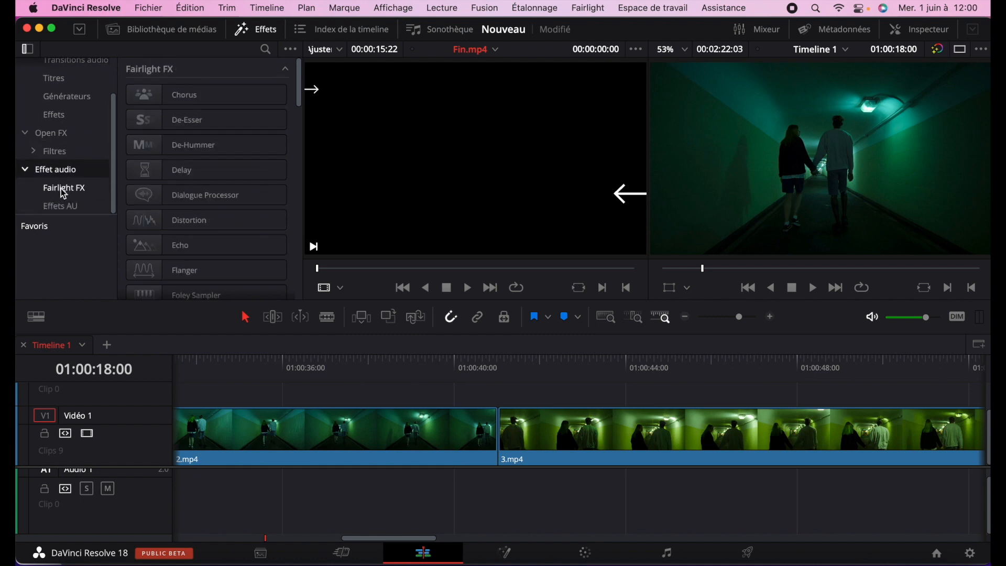
scroll(60, 192, "up", 3)
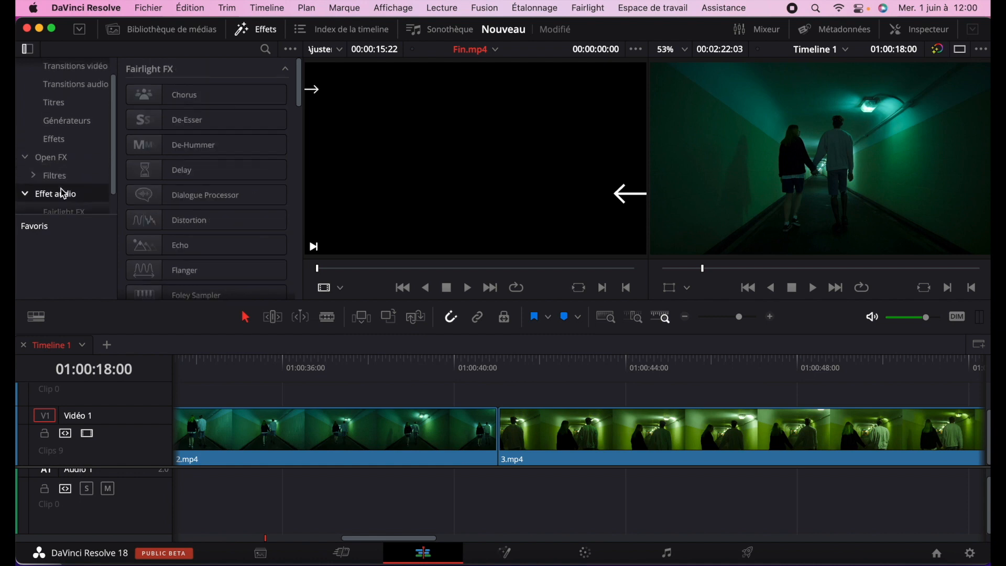
Browse and preview the video transitions in the Fondu enchaîné, Iris, Mouvement, Forme and Volet groups.
left_click(67, 69)
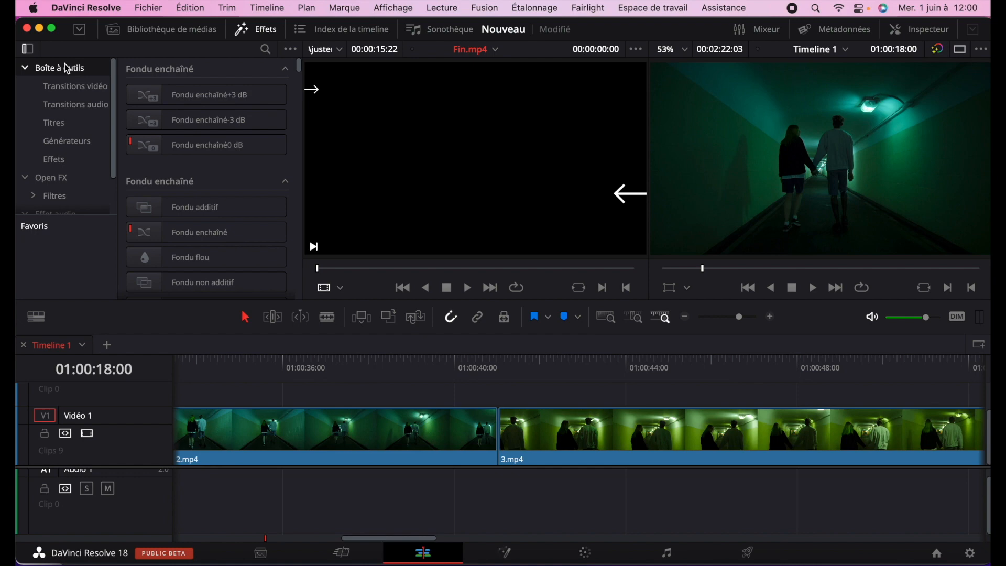
left_click(68, 88)
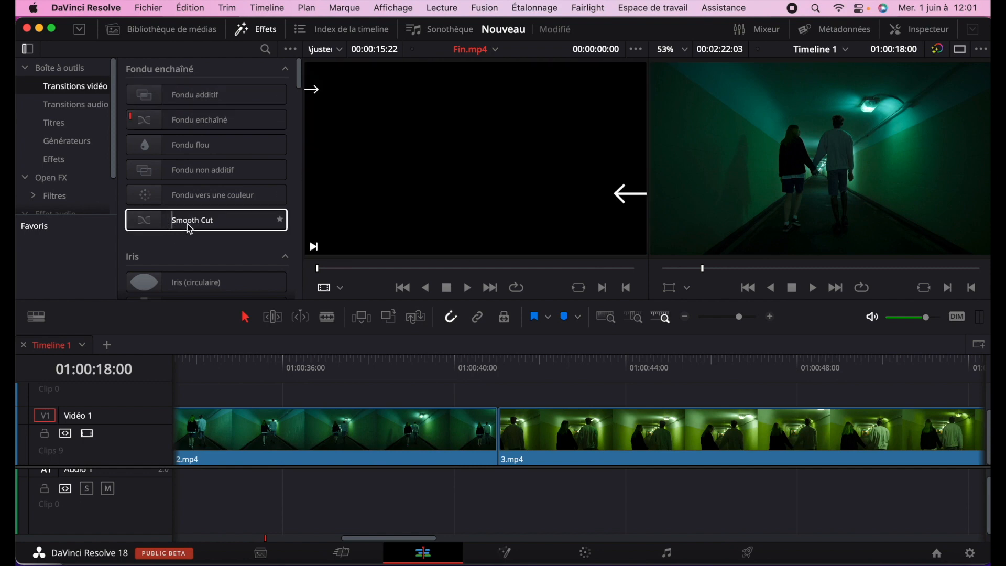
scroll(231, 226, "down", 3)
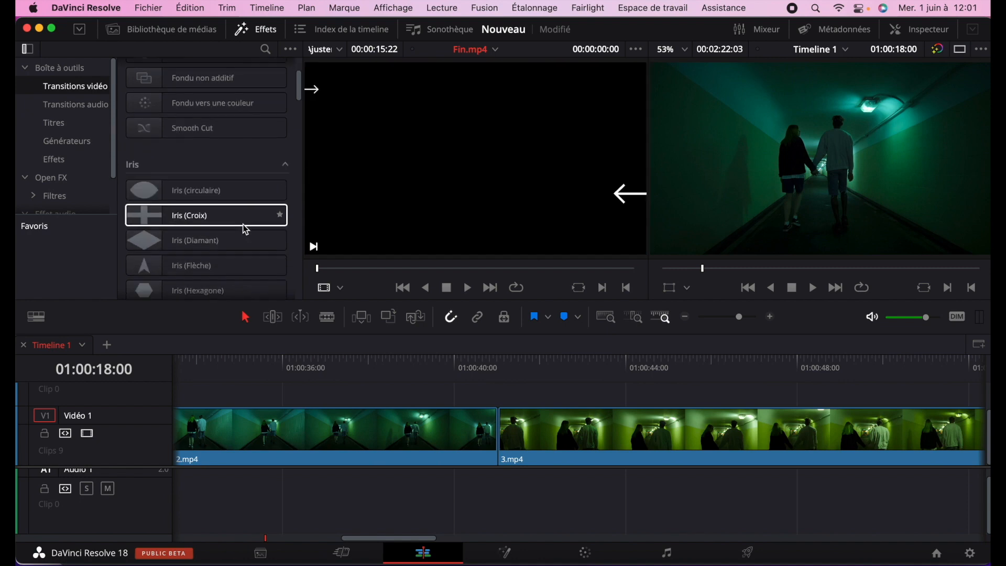
scroll(235, 222, "down", 1)
scroll(235, 224, "down", 1)
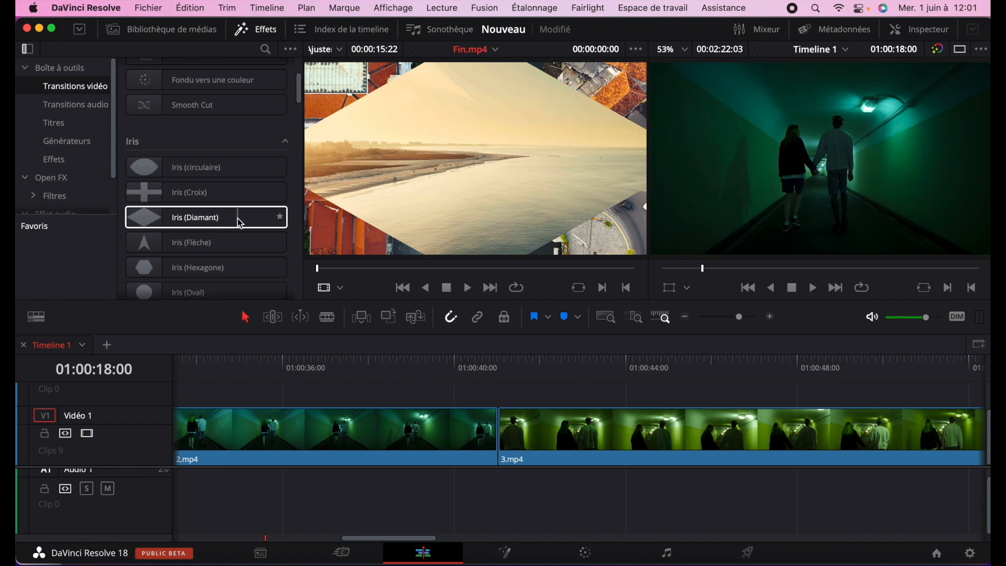
scroll(240, 225, "down", 2)
scroll(181, 229, "down", 2)
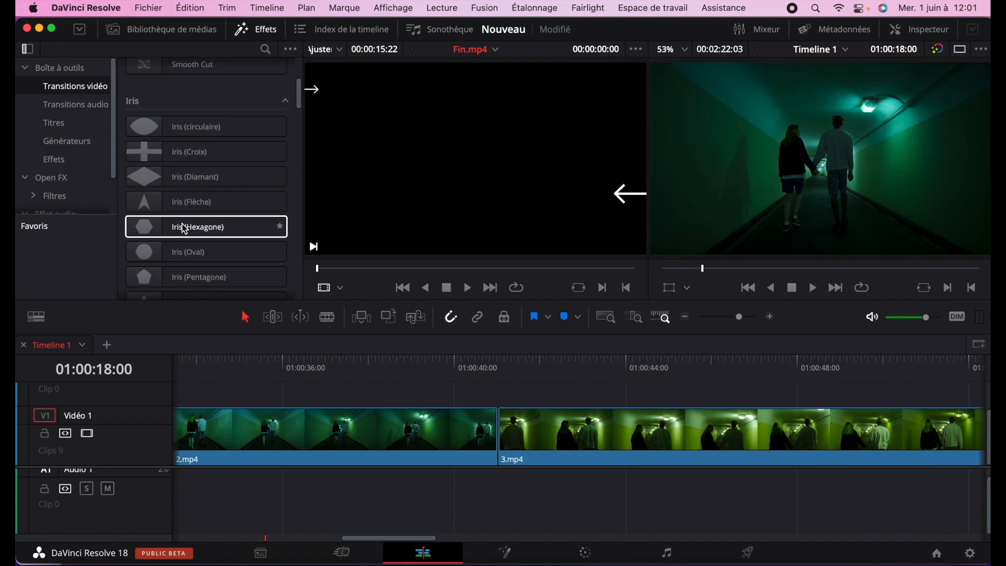
scroll(185, 239, "down", 2)
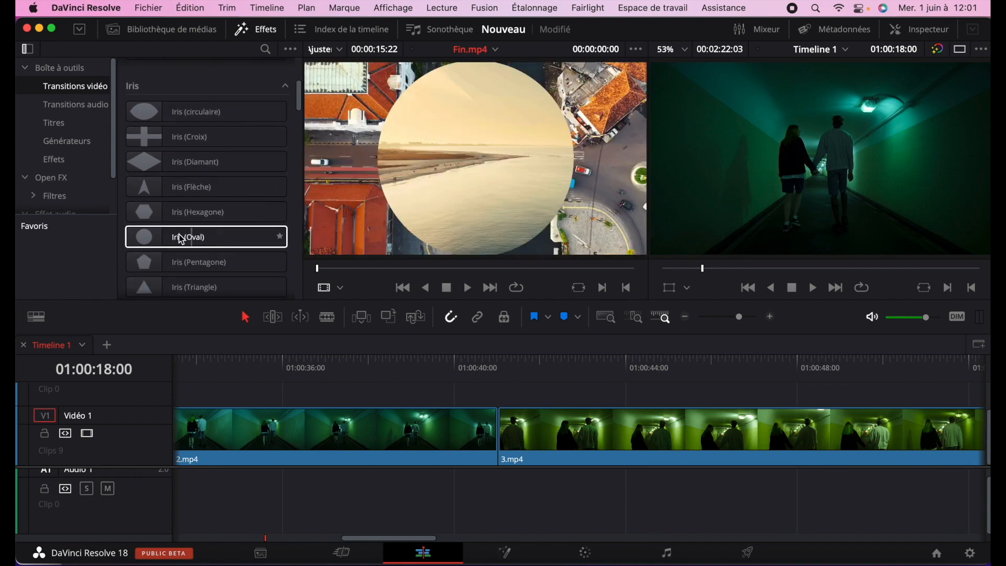
scroll(235, 240, "down", 2)
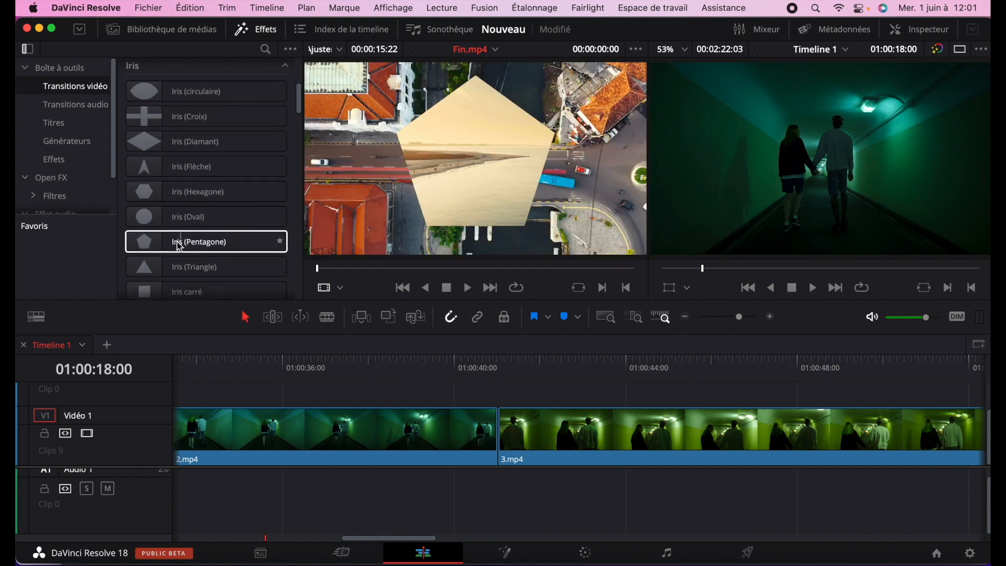
scroll(237, 245, "down", 10)
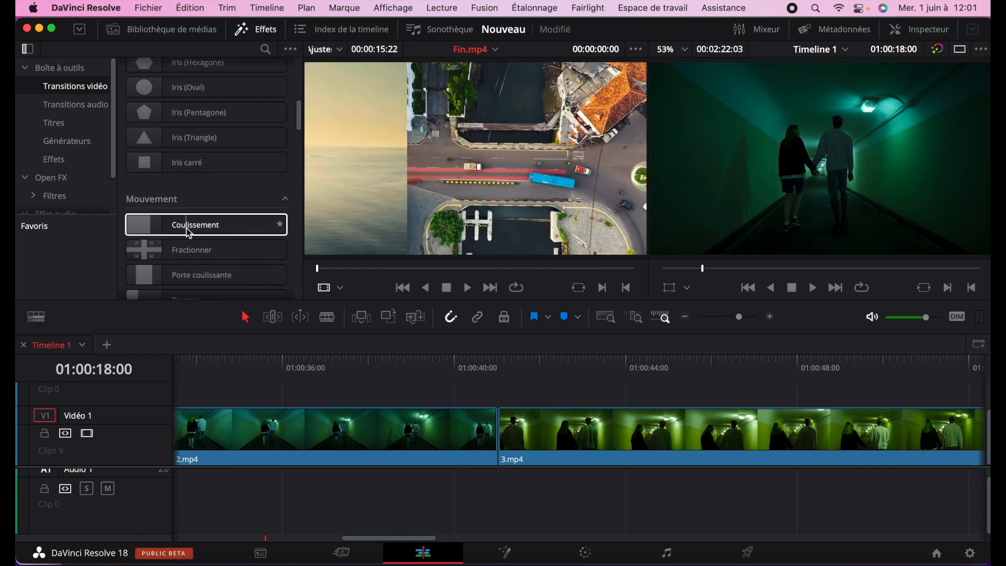
scroll(247, 229, "down", 2)
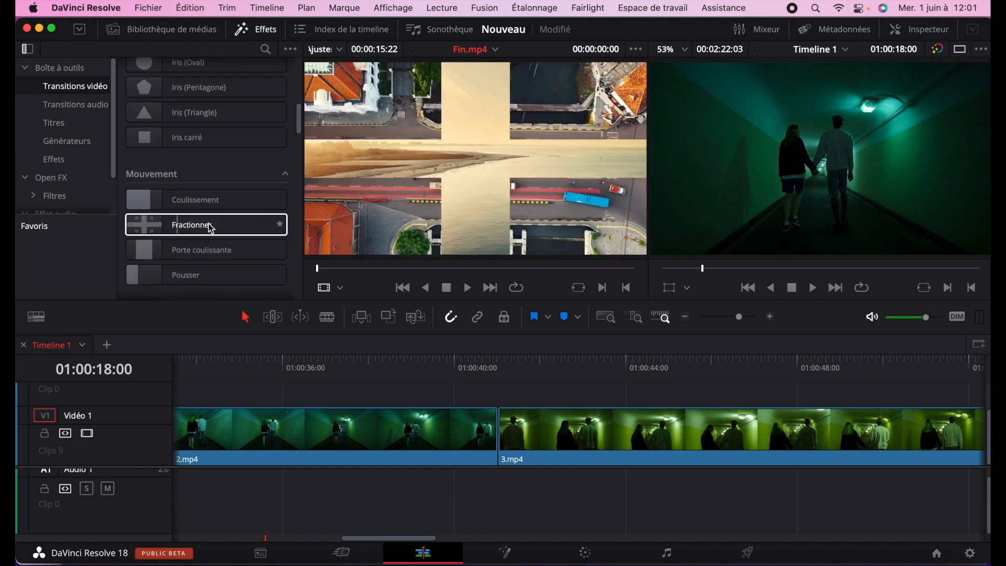
scroll(217, 228, "down", 2)
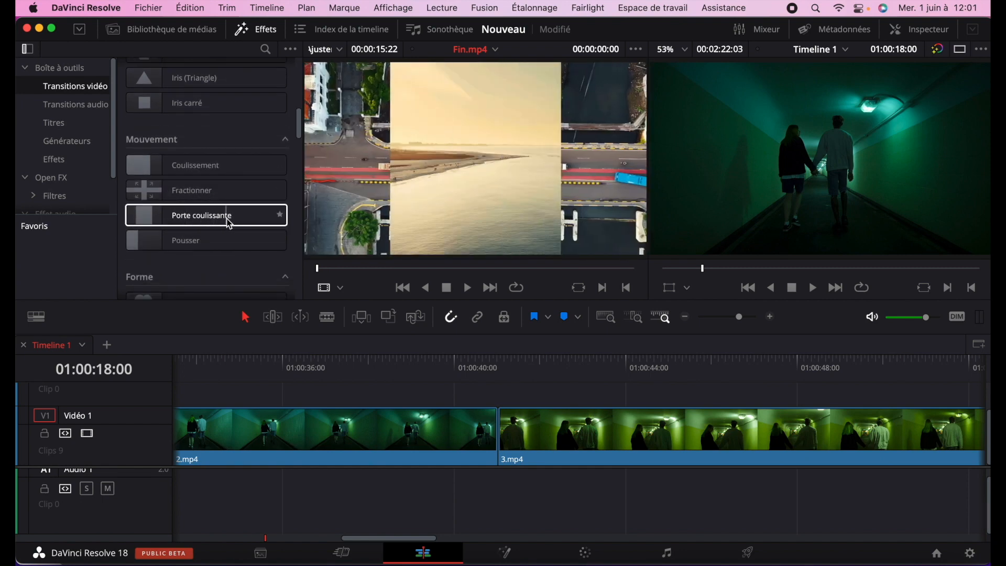
scroll(225, 225, "down", 4)
scroll(229, 225, "down", 1)
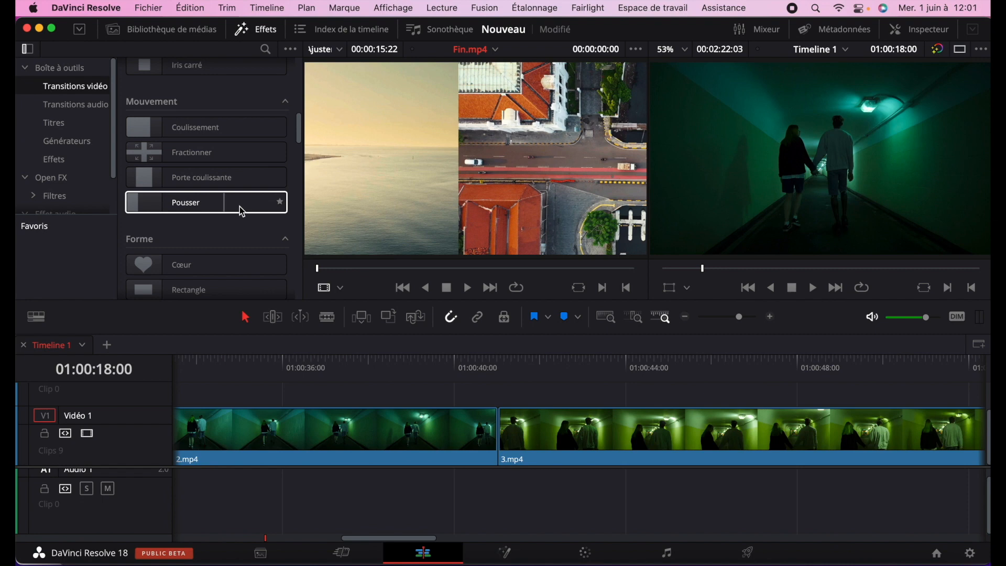
scroll(255, 211, "down", 10)
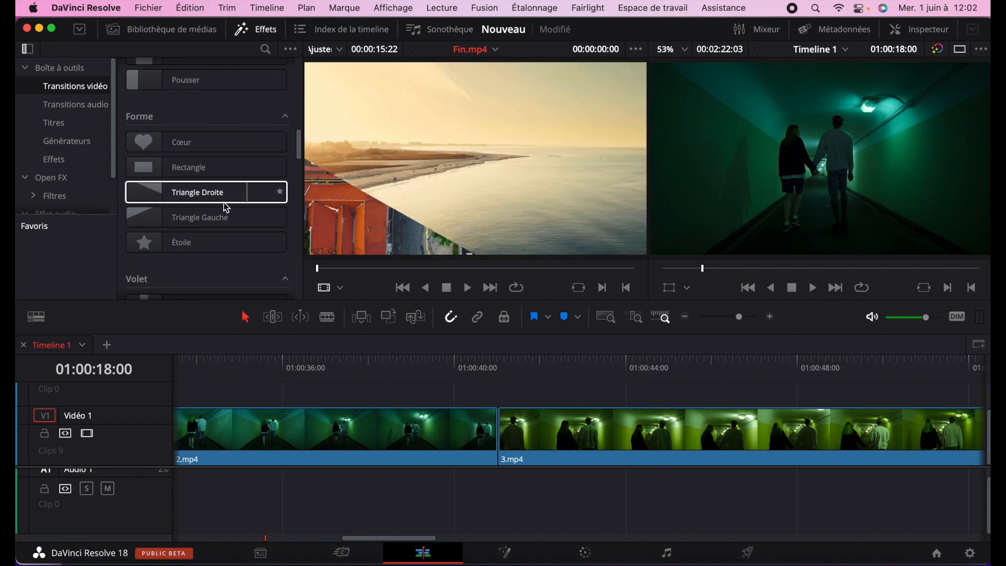
scroll(225, 217, "down", 15)
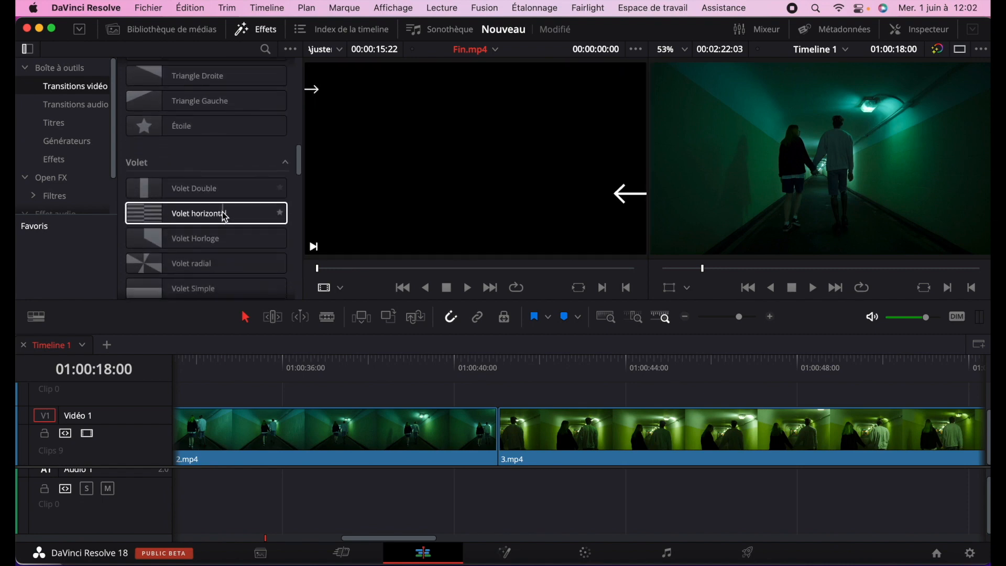
scroll(225, 216, "up", 20)
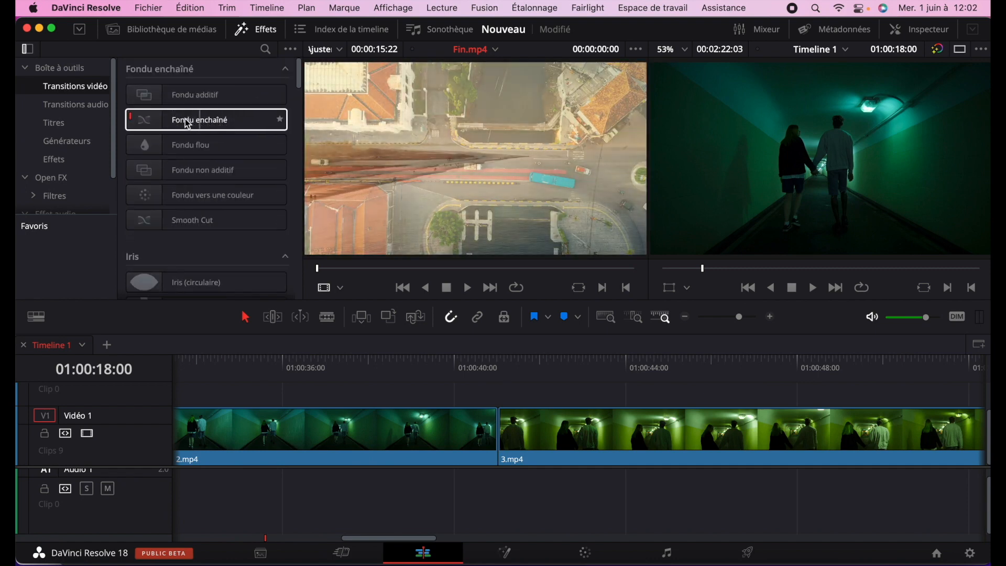
Apply a Fondu enchaîné transition between 2.mp4 and 3.mp4, lengthen it to about 10 seconds and play it back.
left_click_drag(184, 124, 494, 438)
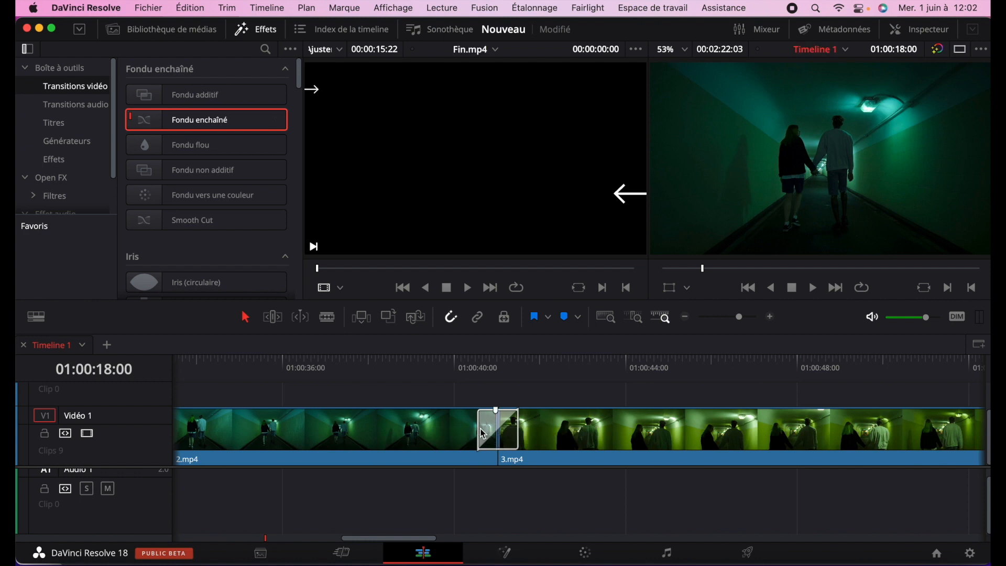
left_click_drag(479, 434, 396, 441)
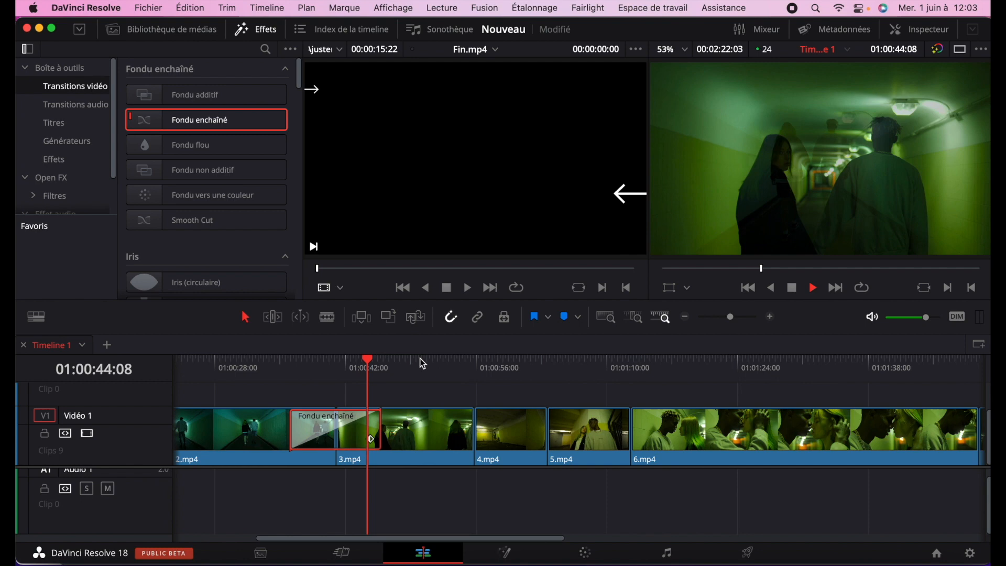
key("space")
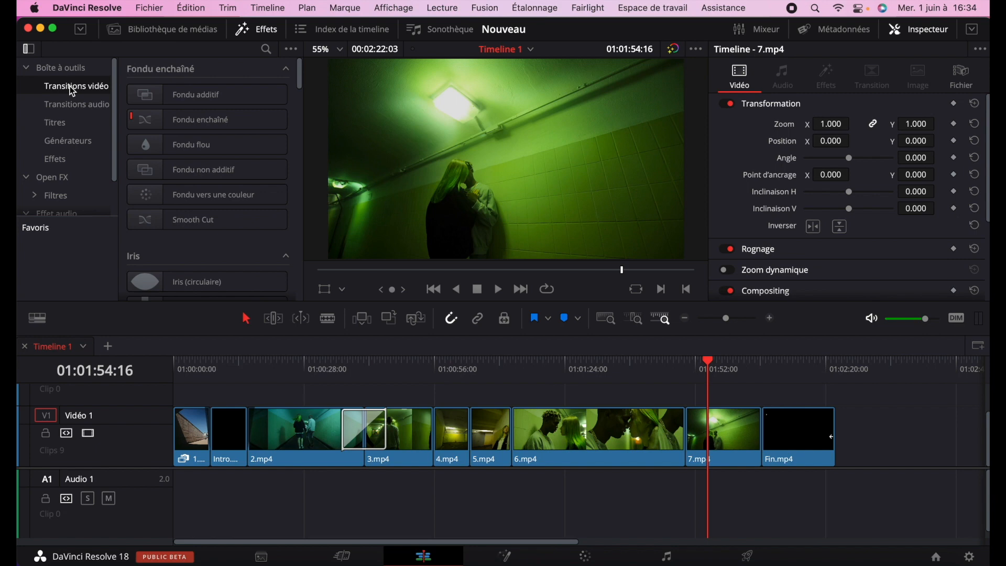
Preview the available title templates and add a Texte title on the track above the start of 7.mp4.
left_click(254, 31)
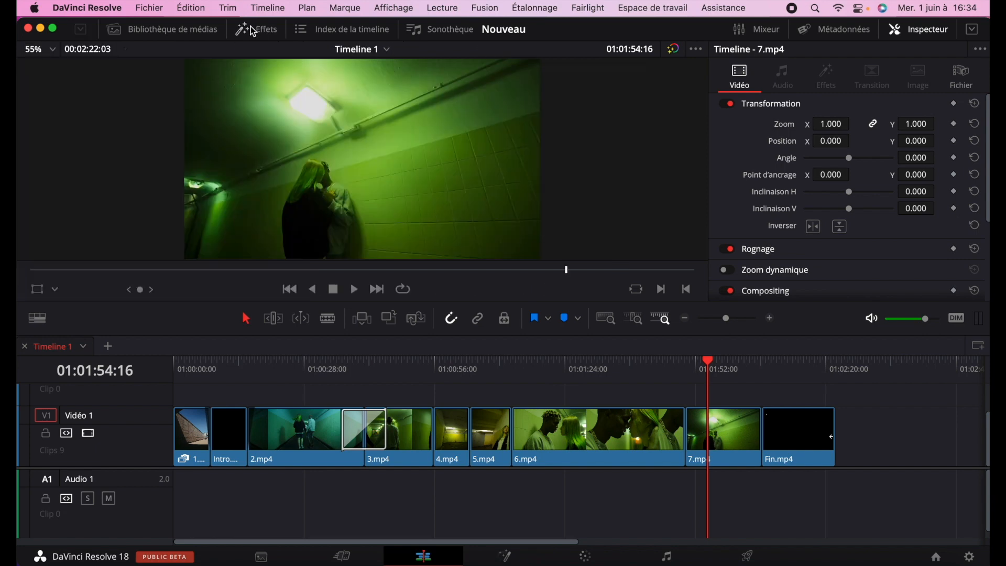
left_click(254, 30)
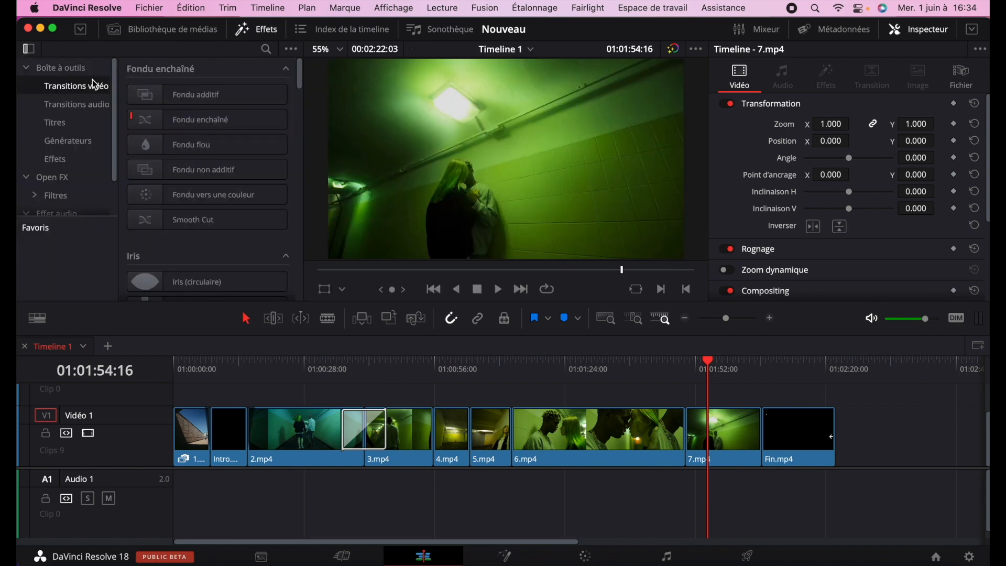
left_click(72, 124)
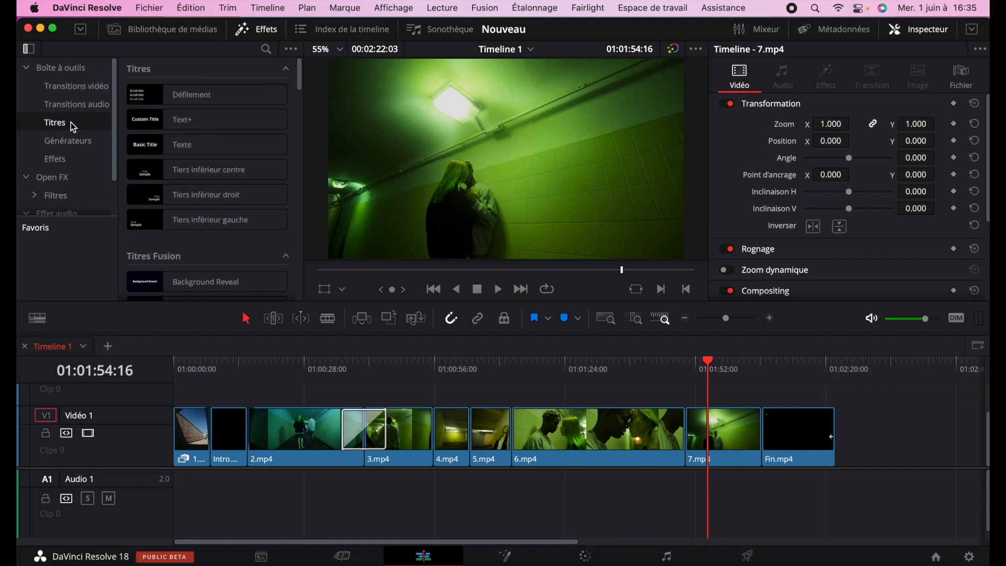
left_click(185, 96)
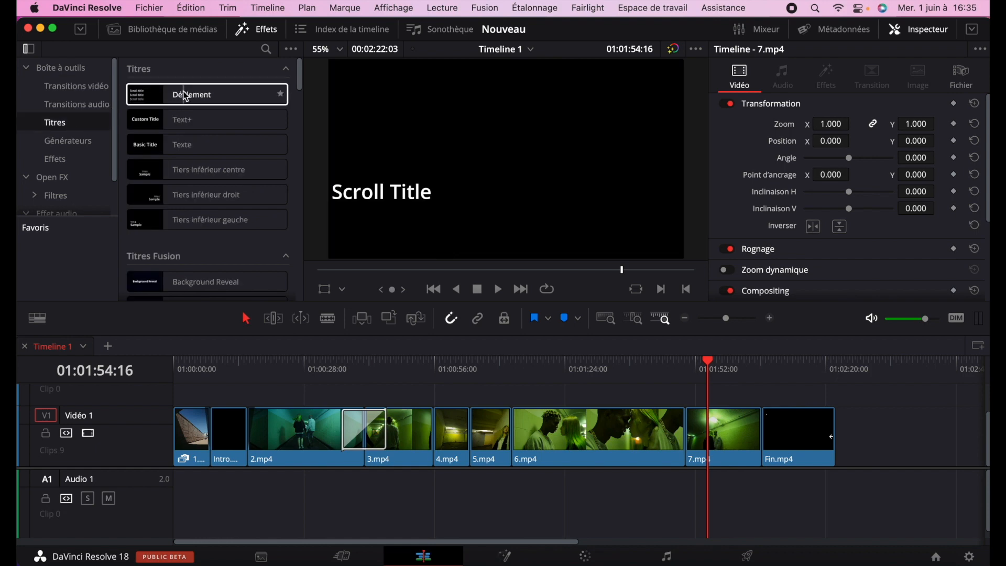
scroll(208, 286, "down", 5)
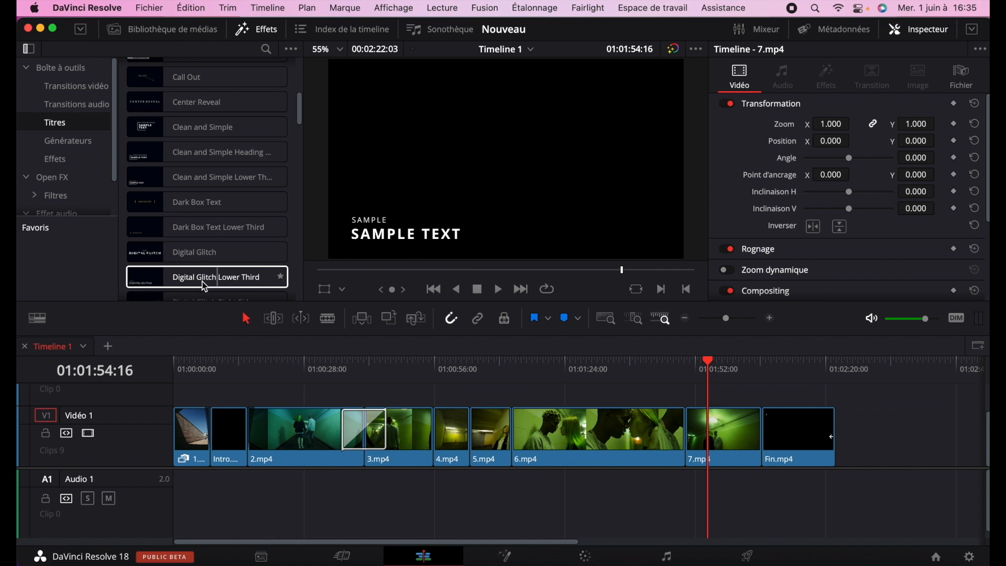
scroll(242, 283, "up", 8)
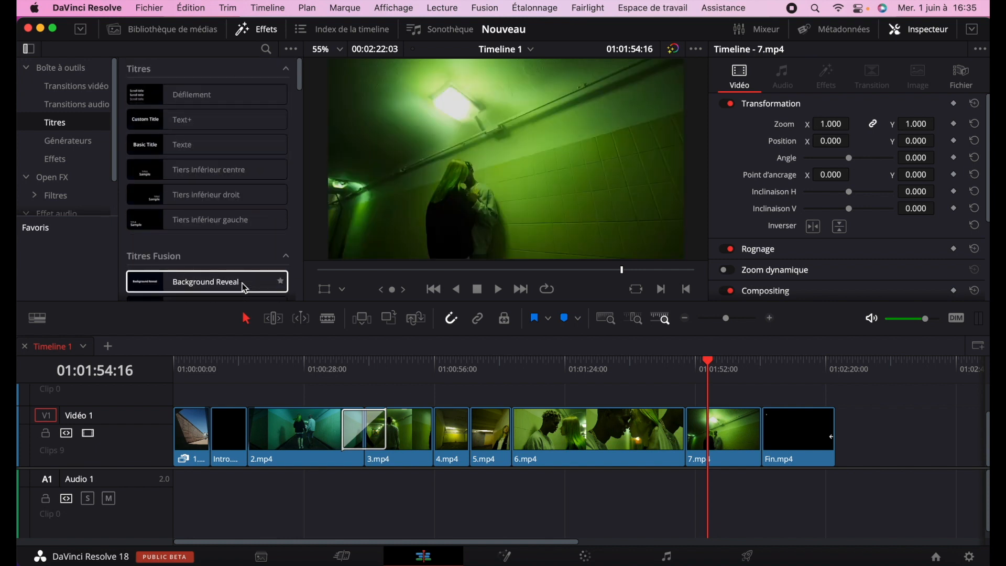
left_click(197, 146)
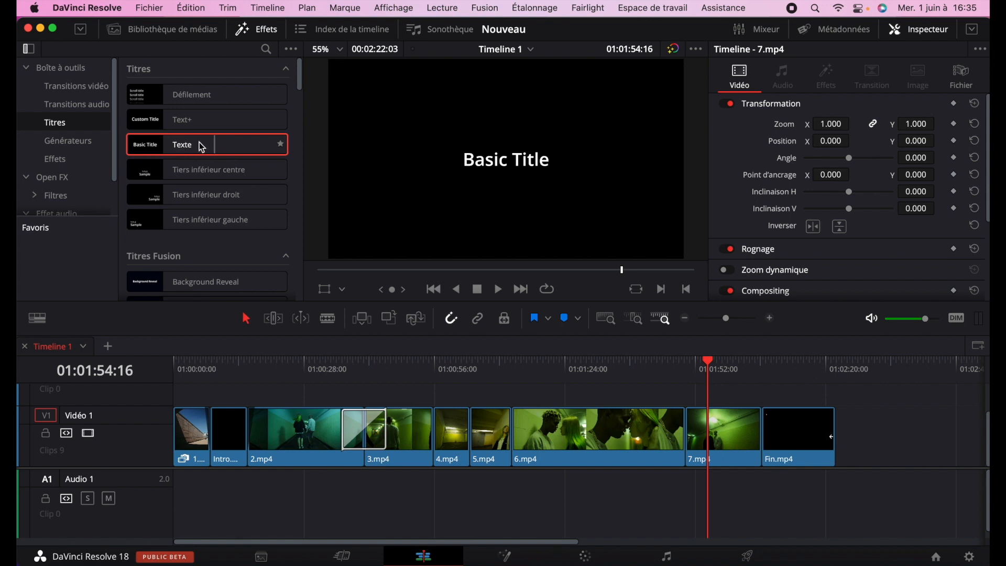
left_click_drag(198, 142, 689, 400)
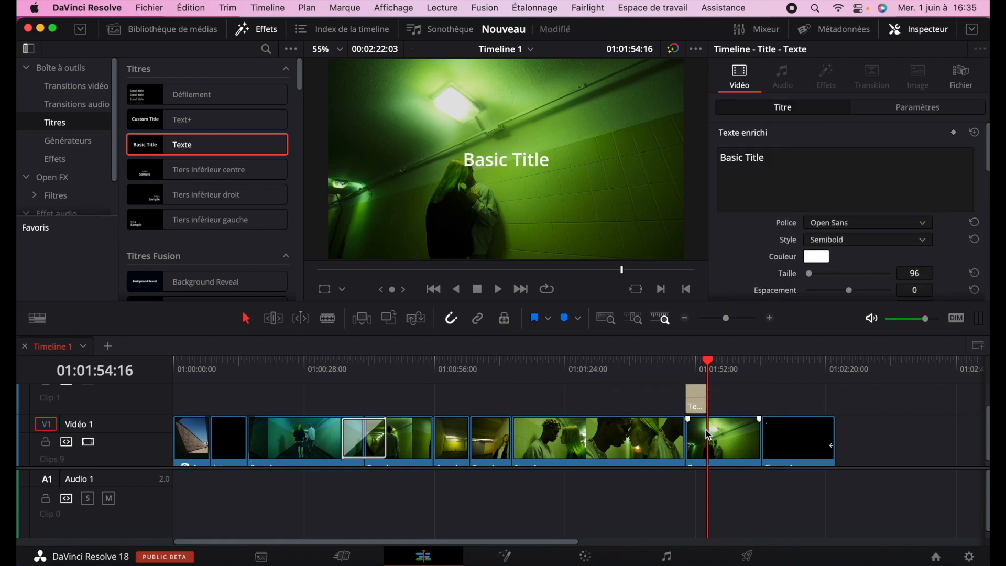
Extend the Texte title at both ends so that it spans the full length of 7.mp4.
key("super+equal")
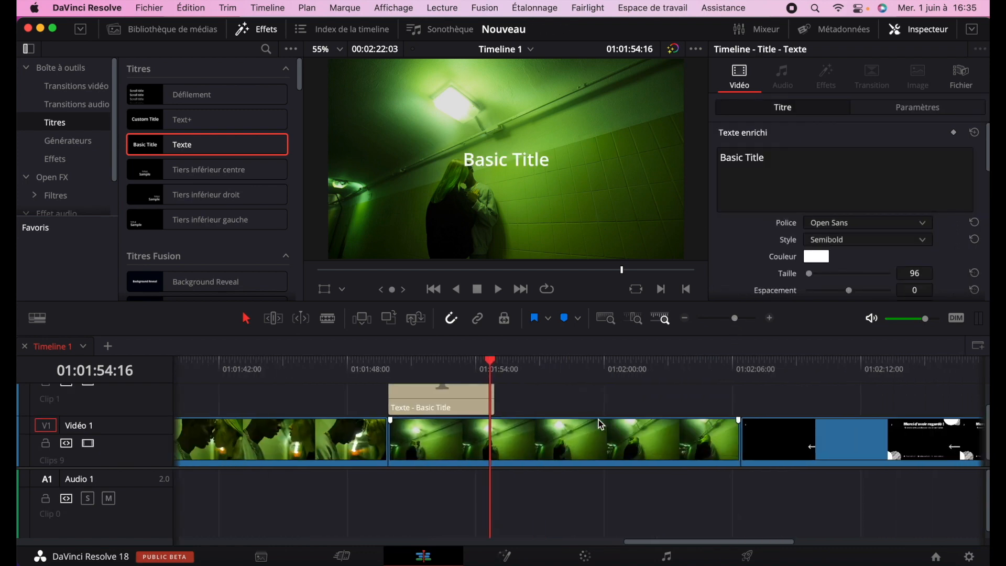
left_click_drag(435, 395, 577, 410)
scroll(499, 417, "down", 1)
scroll(499, 417, "right", 1)
left_click_drag(510, 403, 382, 401)
left_click_drag(607, 401, 724, 401)
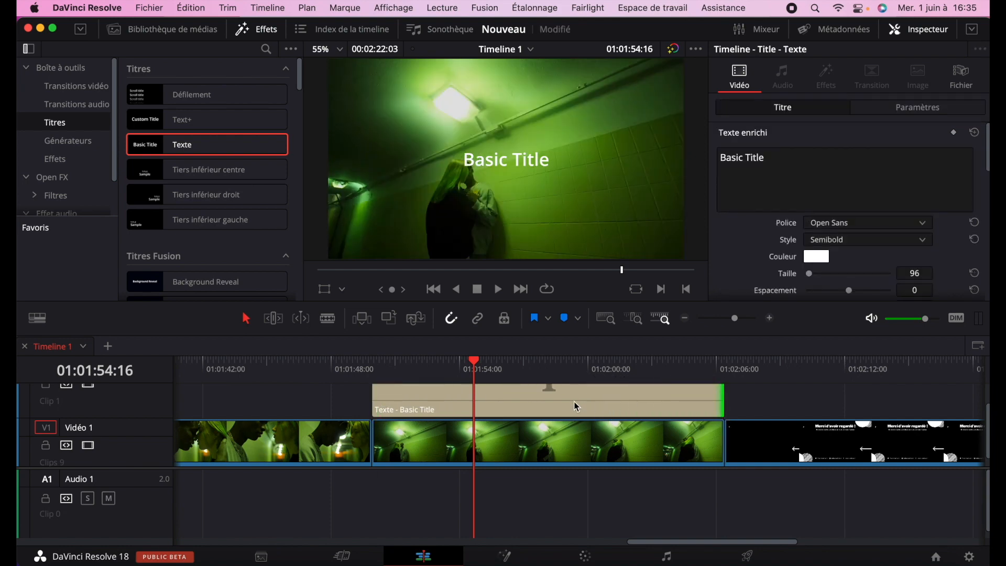
Compare the inspector settings of the Texte title and 7.mp4, and replace the title's text with "Love".
left_click(557, 401)
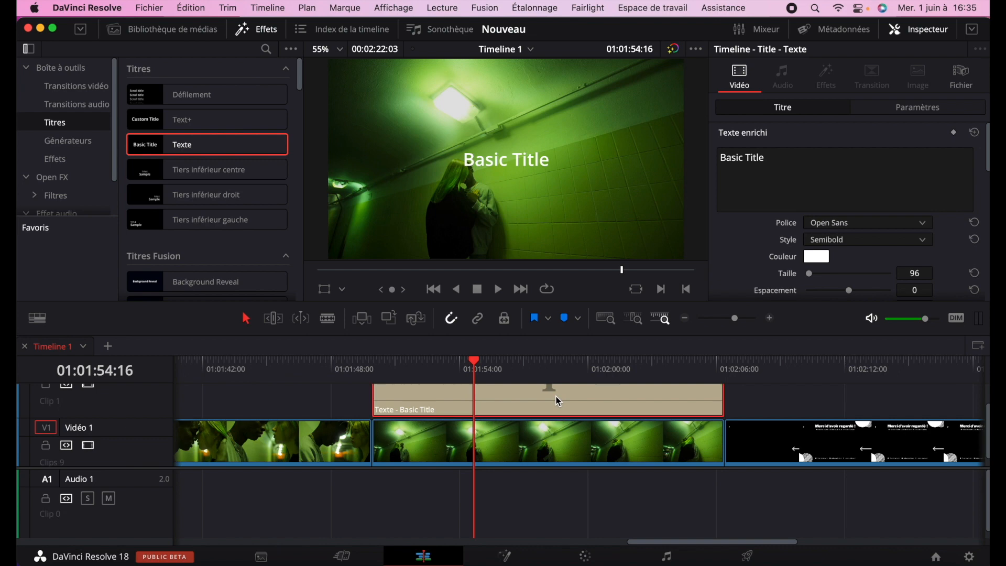
left_click(914, 33)
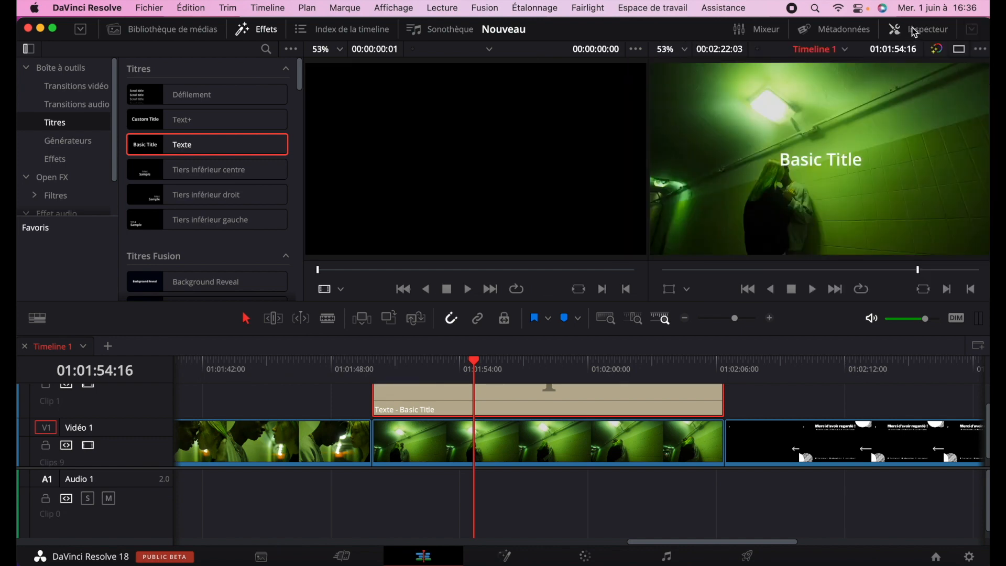
left_click(917, 34)
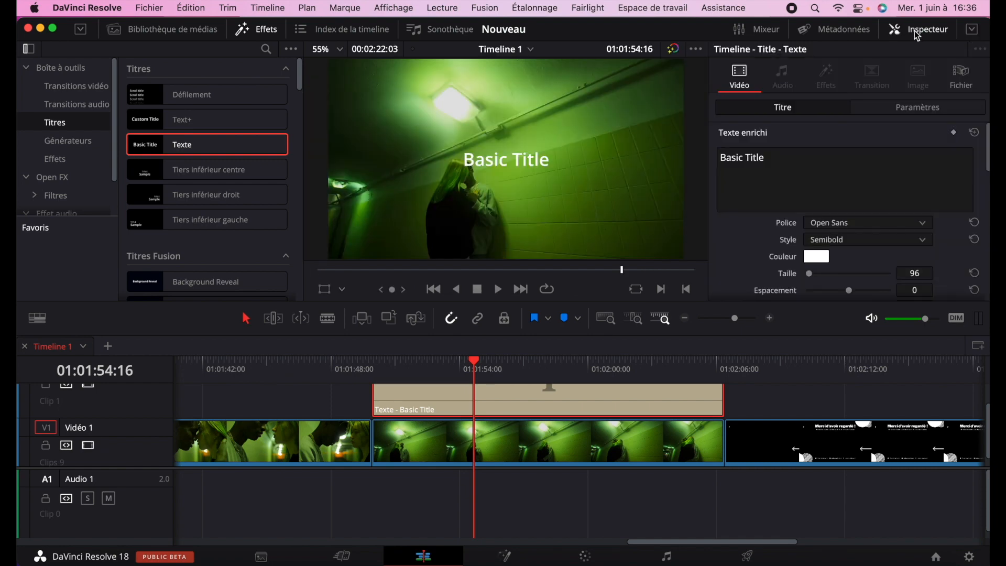
left_click(533, 456)
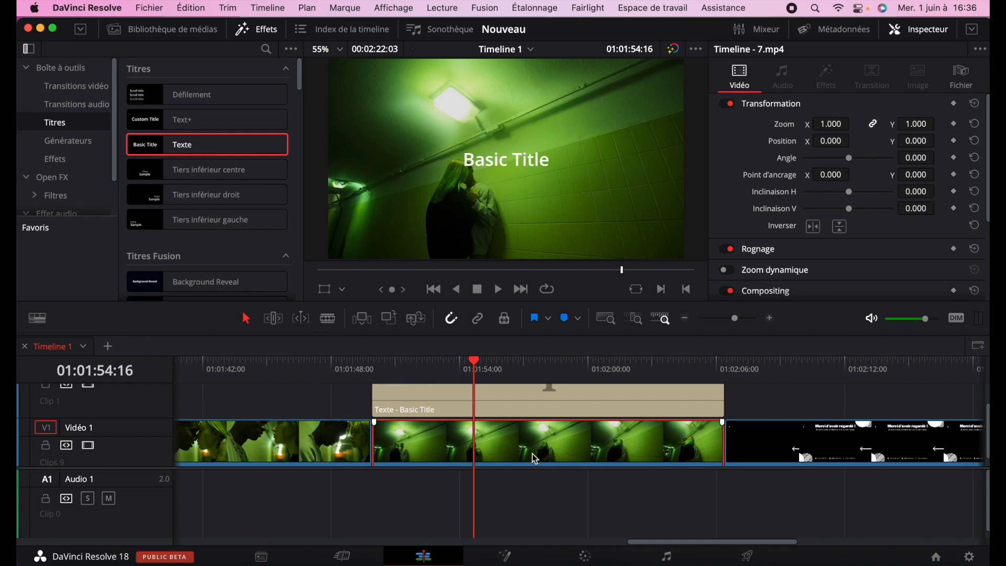
left_click(532, 390)
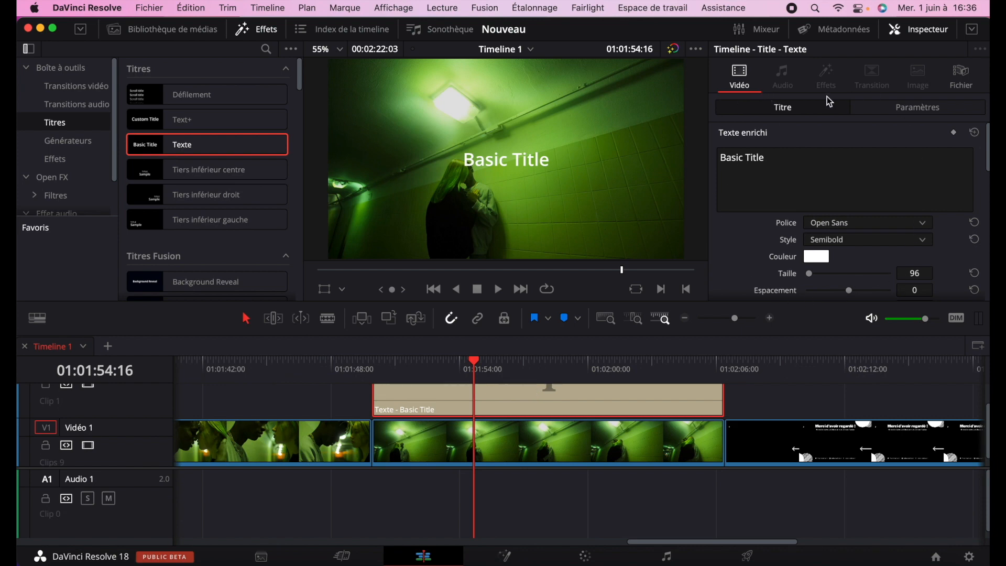
left_click(774, 160)
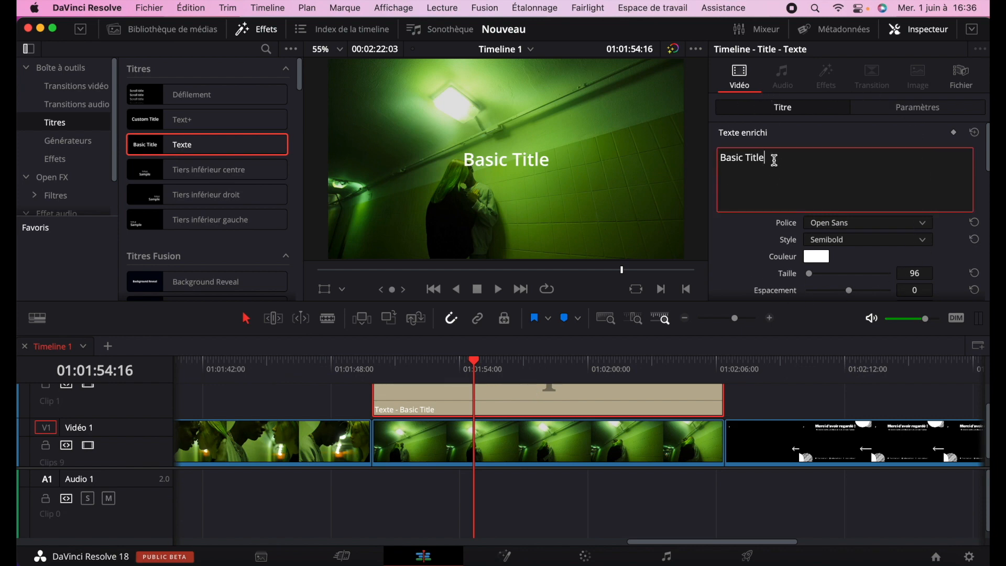
key("BackSpace")
key("BackSpace")
key("BackSpace")
key("BackSpace")
key("BackSpace")
key("BackSpace")
key("BackSpace")
key("BackSpace")
key("BackSpace")
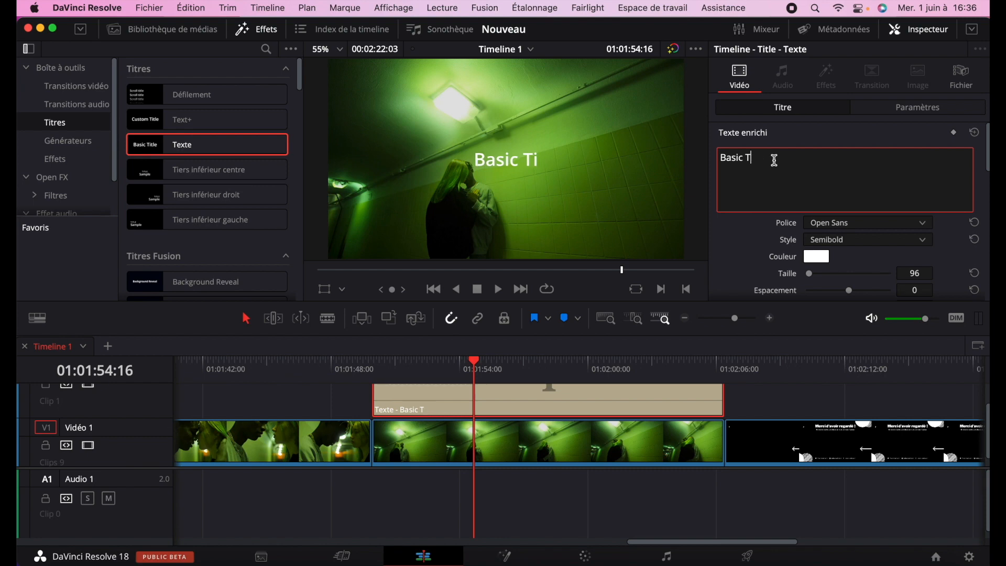
key("BackSpace")
key("BackSpace")
type("Love")
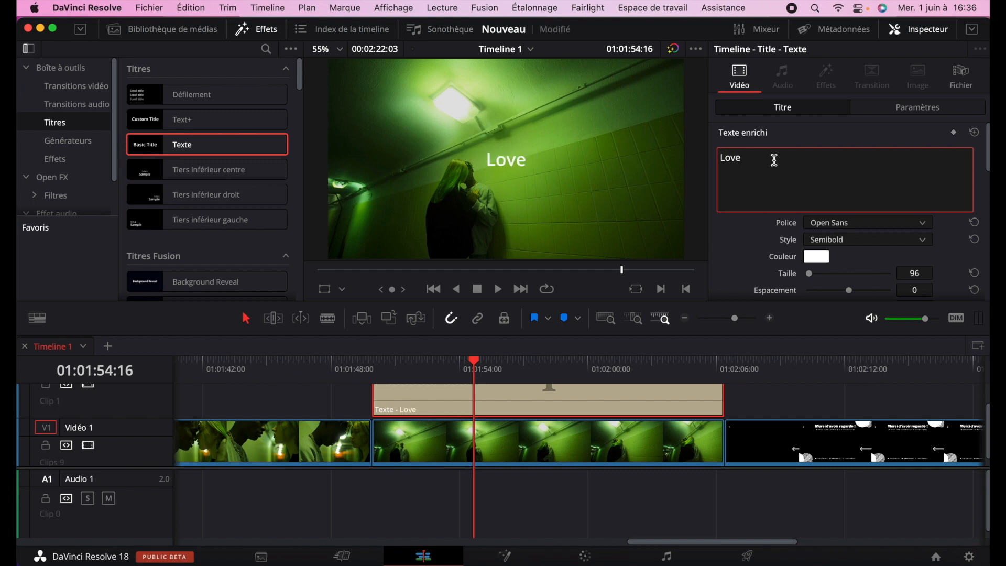
Set the Love title's font to Optima Bold and its colour to black.
left_click(830, 222)
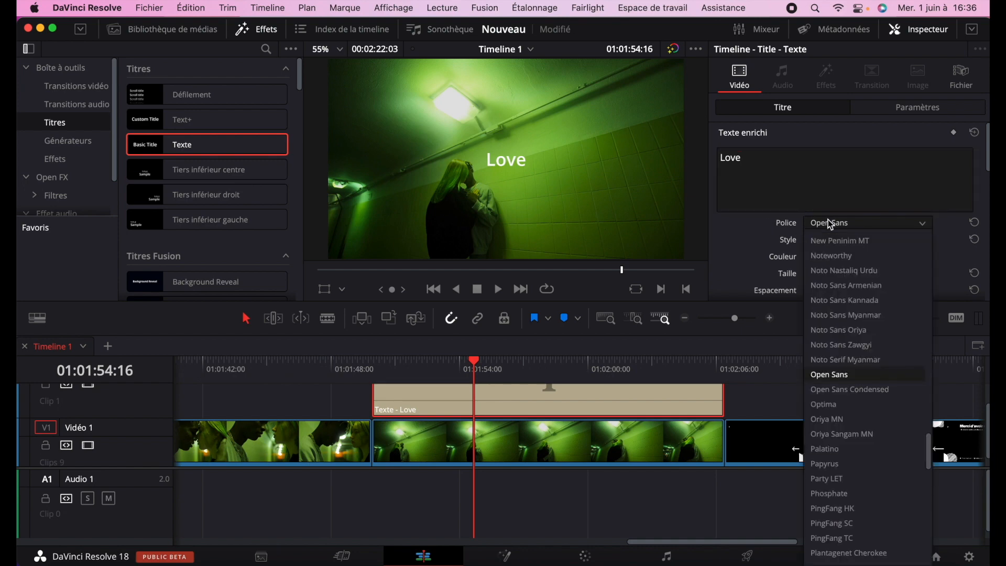
left_click(838, 240)
left_click(818, 257)
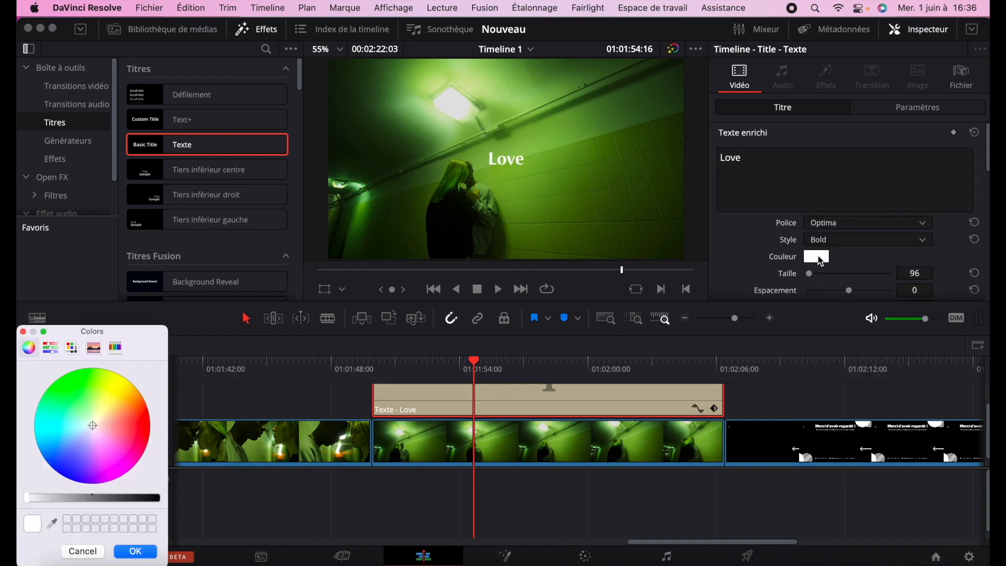
left_click(157, 498)
left_click(135, 551)
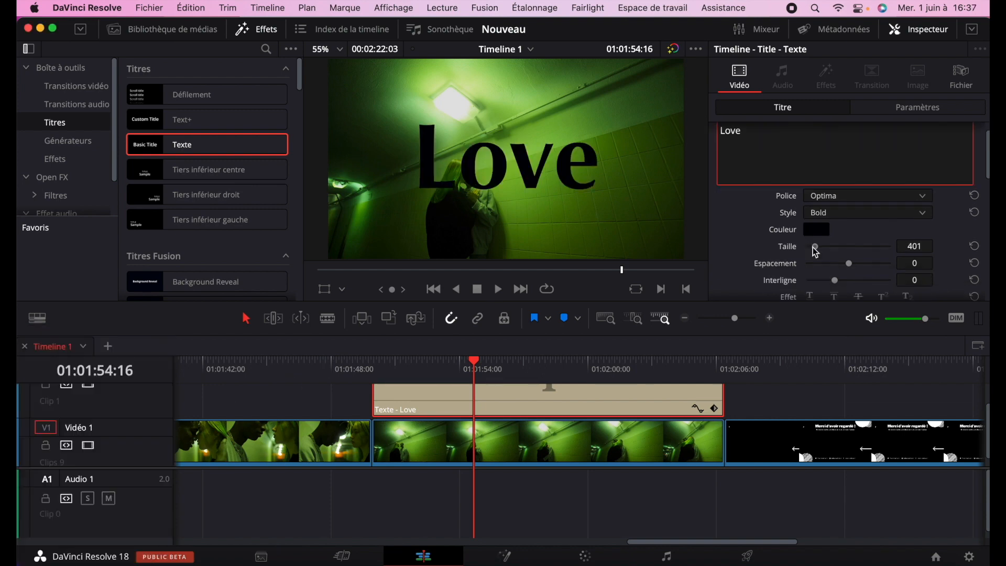
Set the title's size to 267, letter spacing to -1 and line spacing to -26, and review its outline, shadow and background settings.
left_click_drag(810, 250, 814, 252)
left_click_drag(848, 211, 831, 229)
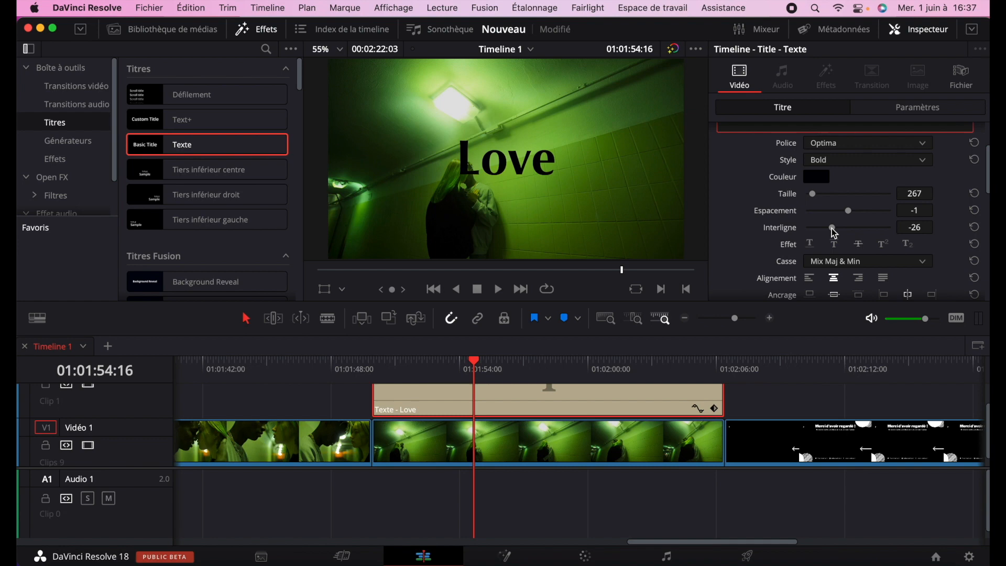
scroll(766, 219, "down", 3)
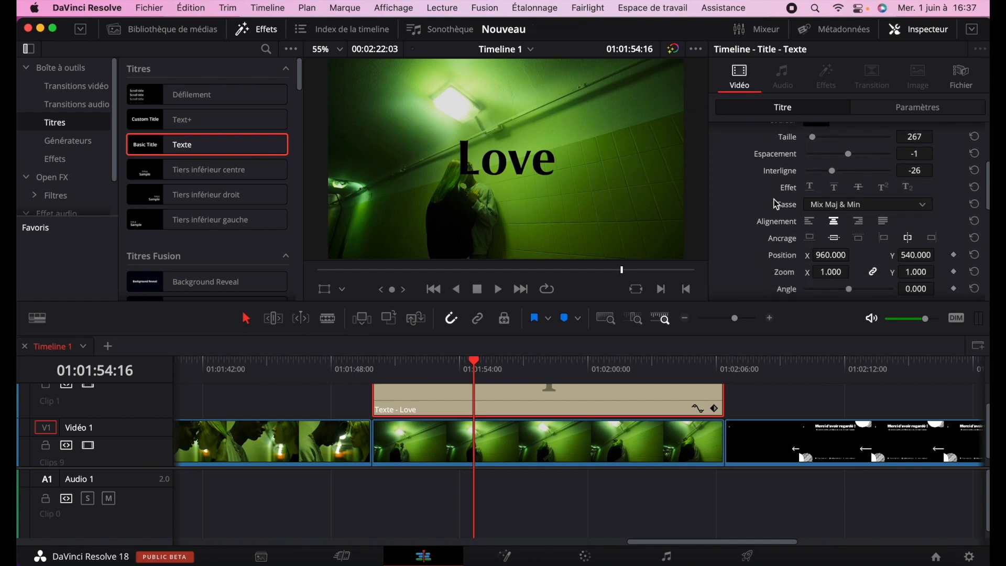
scroll(761, 271, "down", 15)
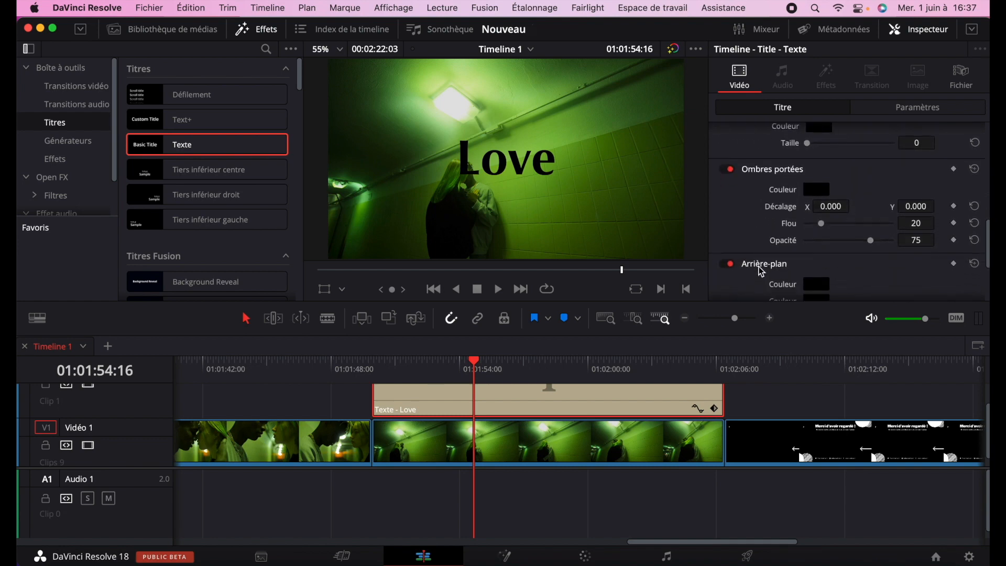
scroll(761, 271, "up", 8)
scroll(761, 271, "up", 6)
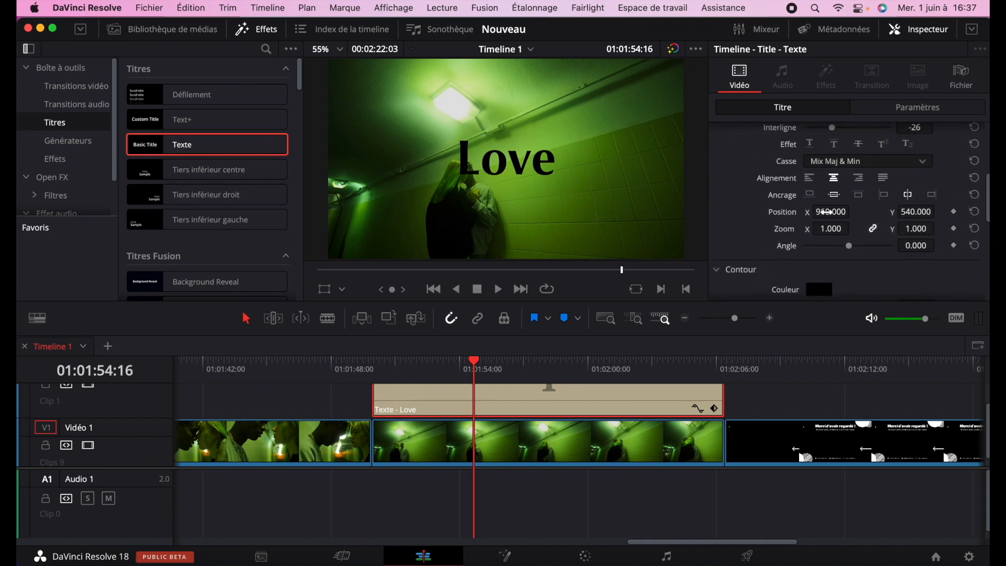
Move the Love title to position X 1425, Y 375 and set its linked zoom to 1.620.
left_click_drag(825, 211, 856, 211)
left_click(834, 213)
left_click(816, 213)
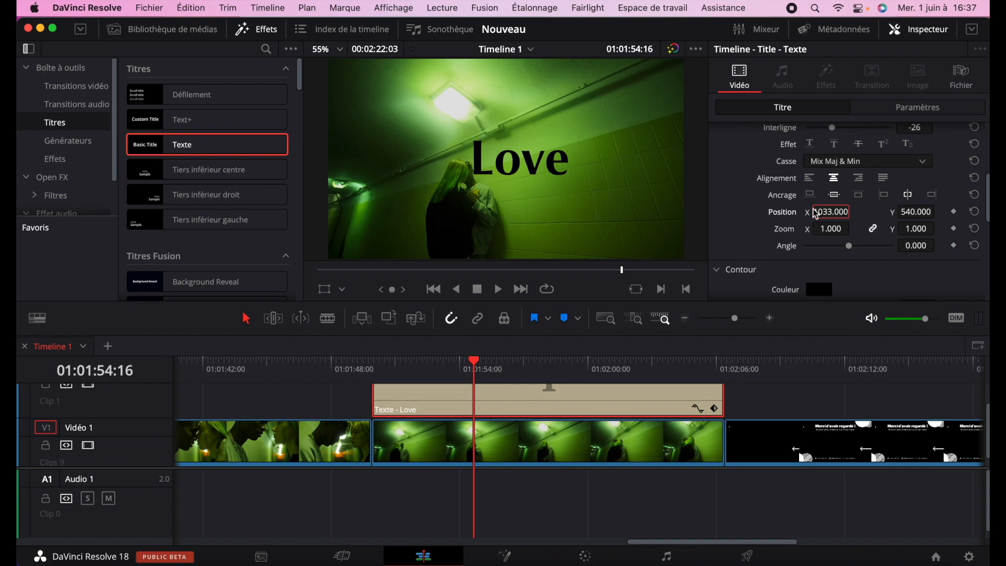
left_click_drag(818, 213, 914, 212)
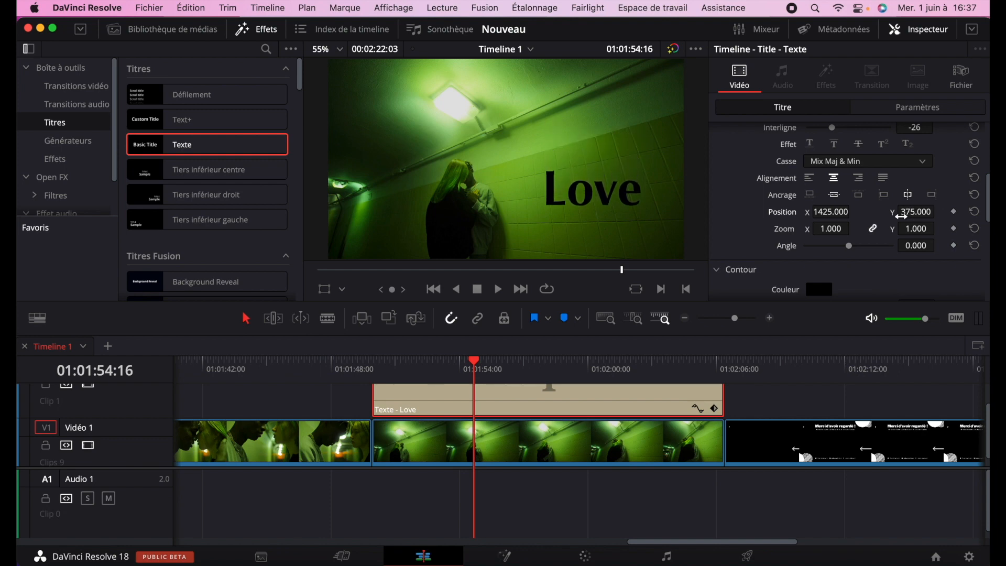
left_click_drag(831, 228, 869, 228)
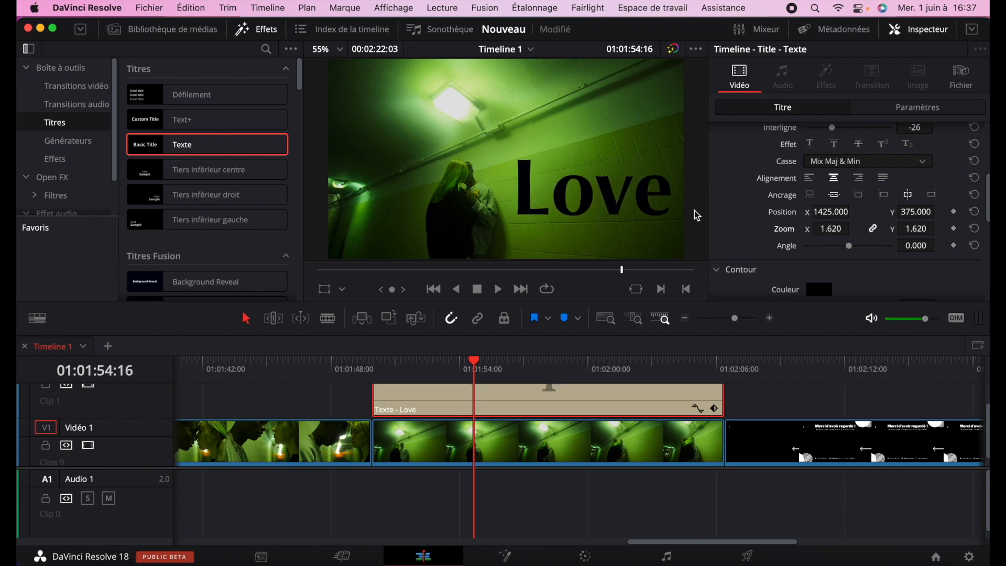
Play back the title near the start of 7.mp4 and review its Paramètres transformation and cropping settings.
left_click_drag(477, 358, 389, 368)
key("space")
key("space")
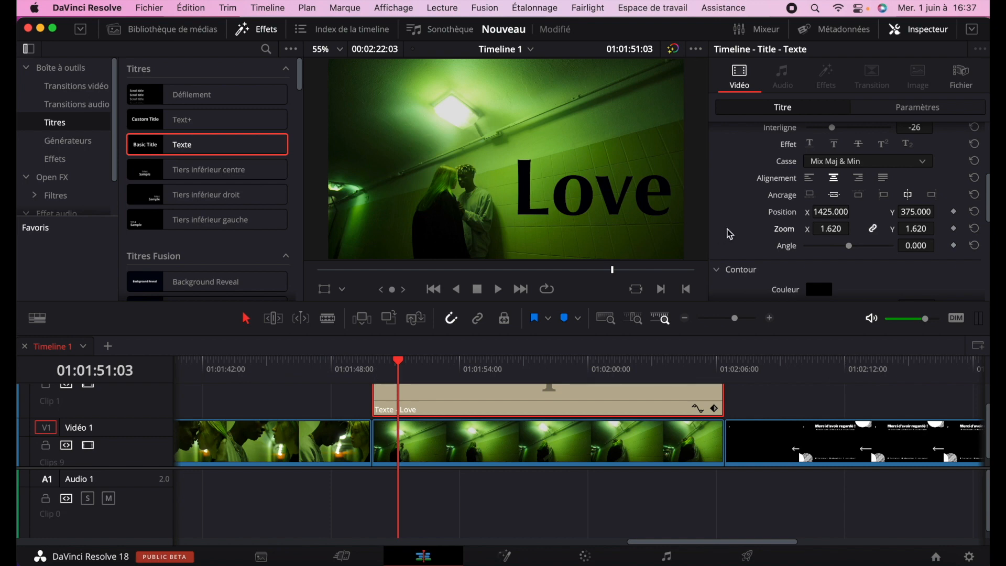
left_click(907, 107)
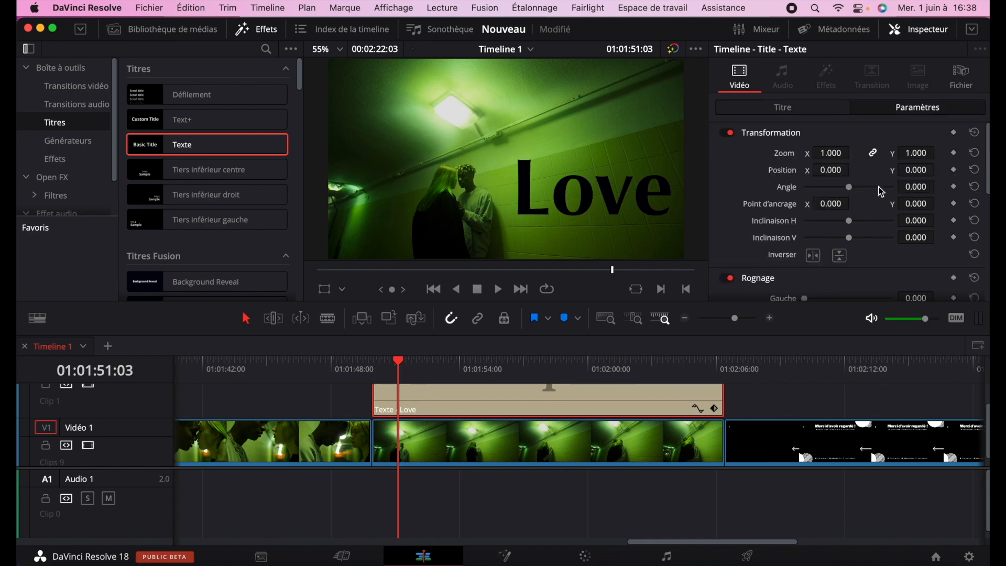
scroll(882, 192, "down", 5)
scroll(848, 158, "up", 5)
left_click(793, 112)
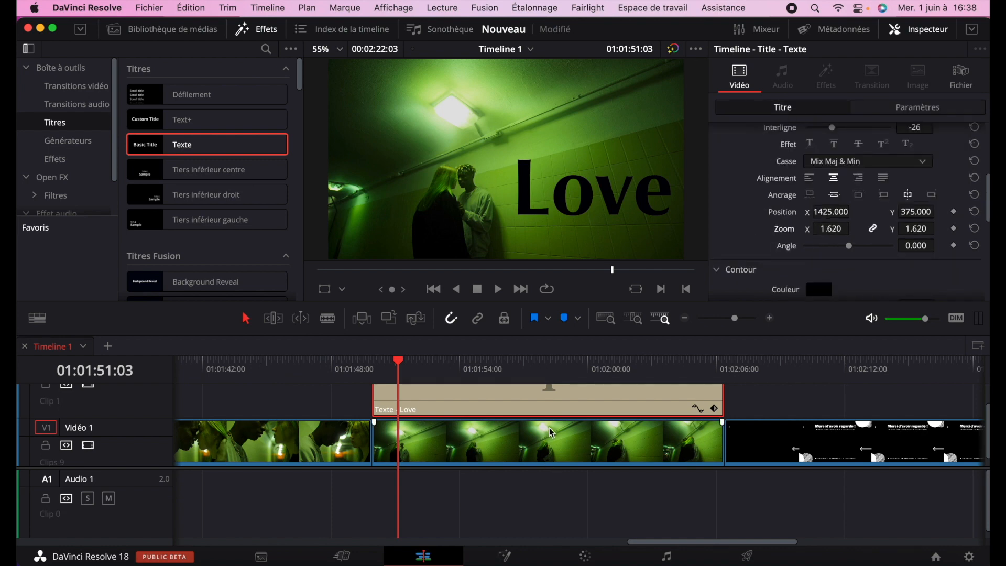
Give the Love title a fade-in of about 1 second and a fade-out of about 1.5 seconds, and play back both.
scroll(550, 431, "up", 2)
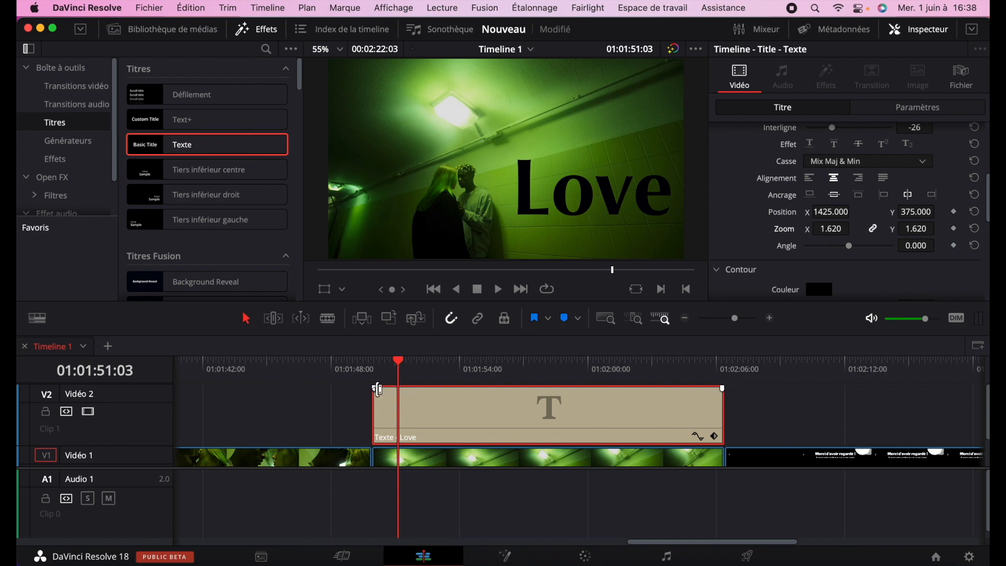
left_click_drag(374, 389, 393, 389)
left_click_drag(712, 389, 694, 388)
left_click(386, 362)
key("Up")
key("space")
key("space")
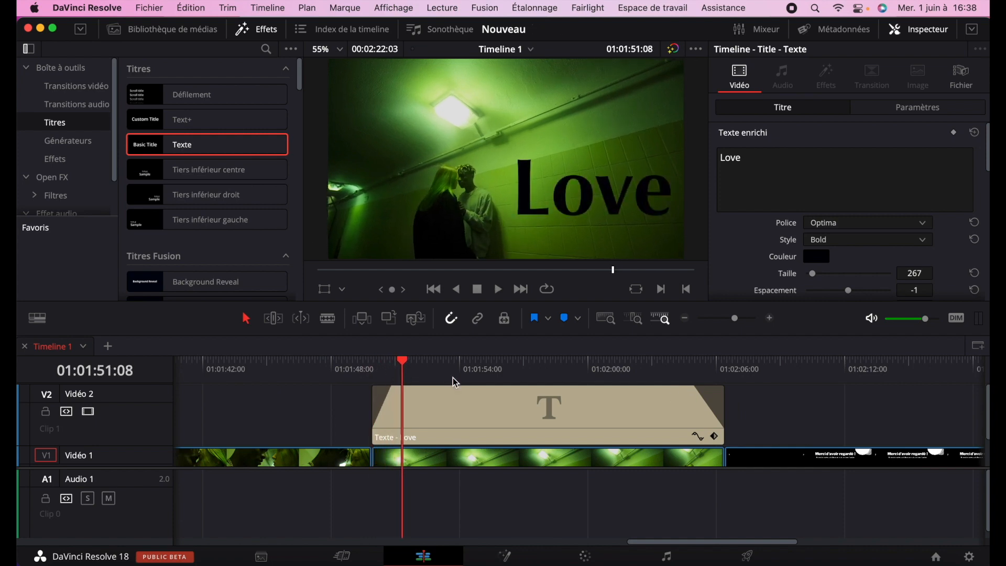
left_click(677, 379)
key("space")
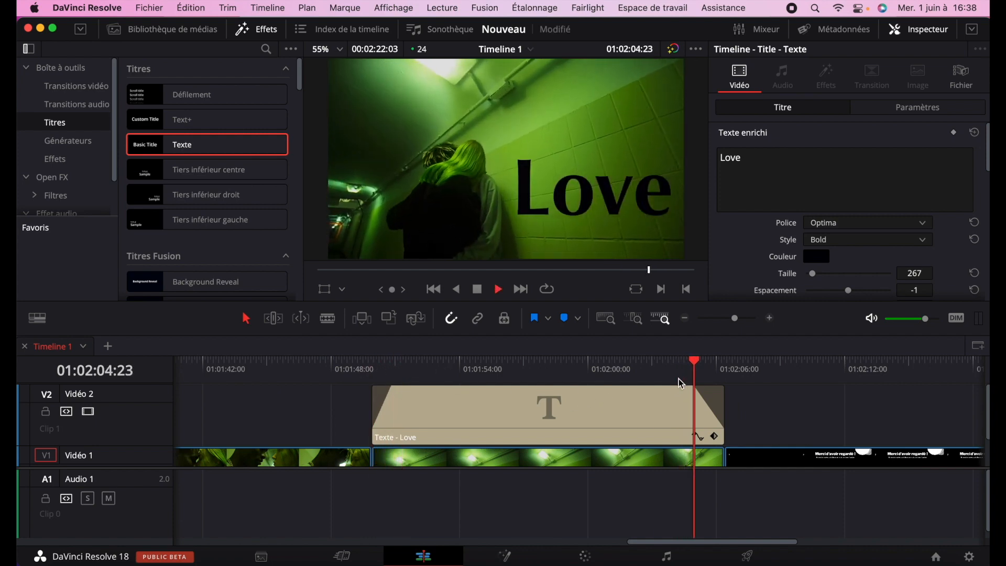
key("space")
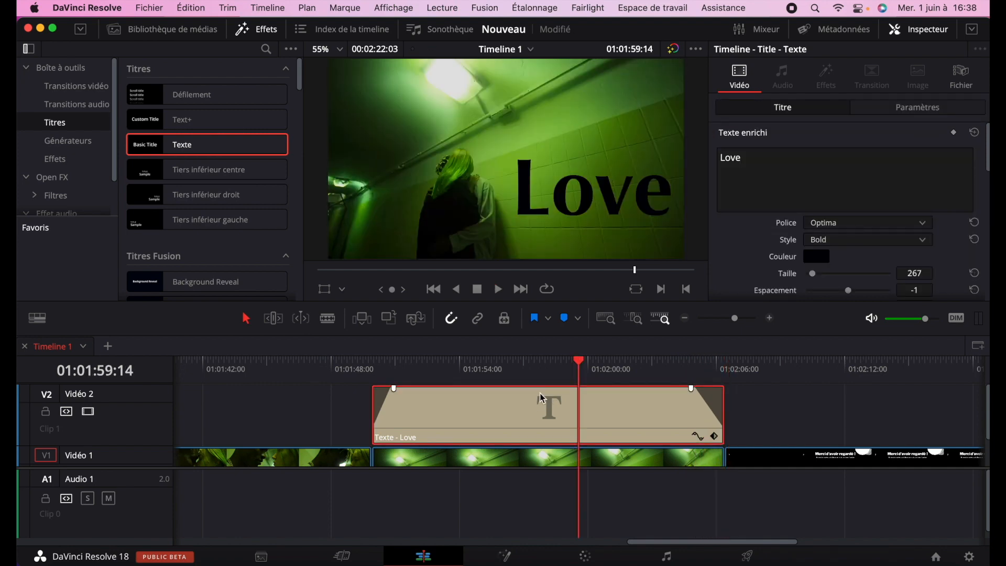
Reset the whole Texte enrichi section and undo that, and reset the title's size, spacing, line spacing and drop shadow individually.
left_click(976, 133)
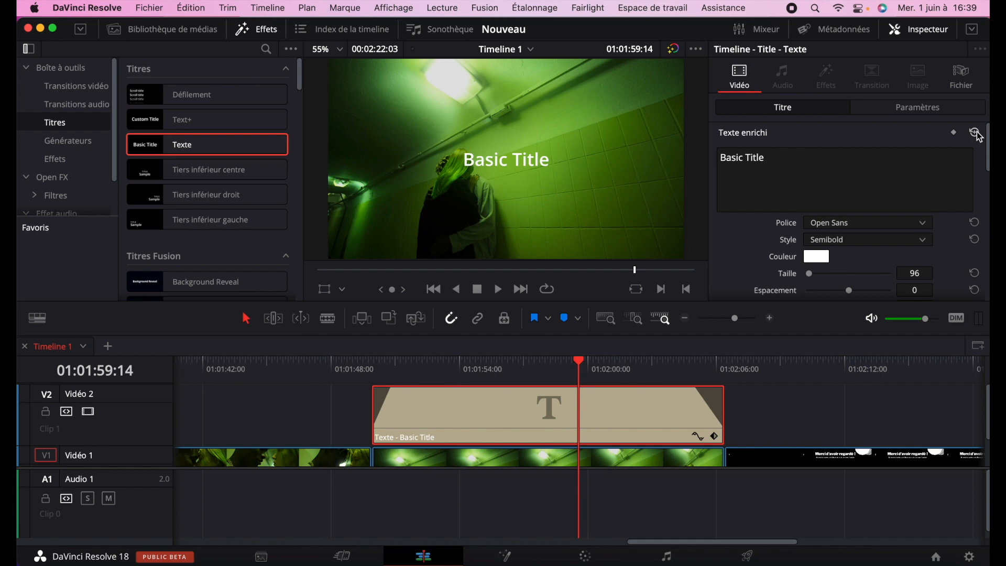
key("super+z")
scroll(949, 210, "down", 2)
scroll(948, 210, "down", 2)
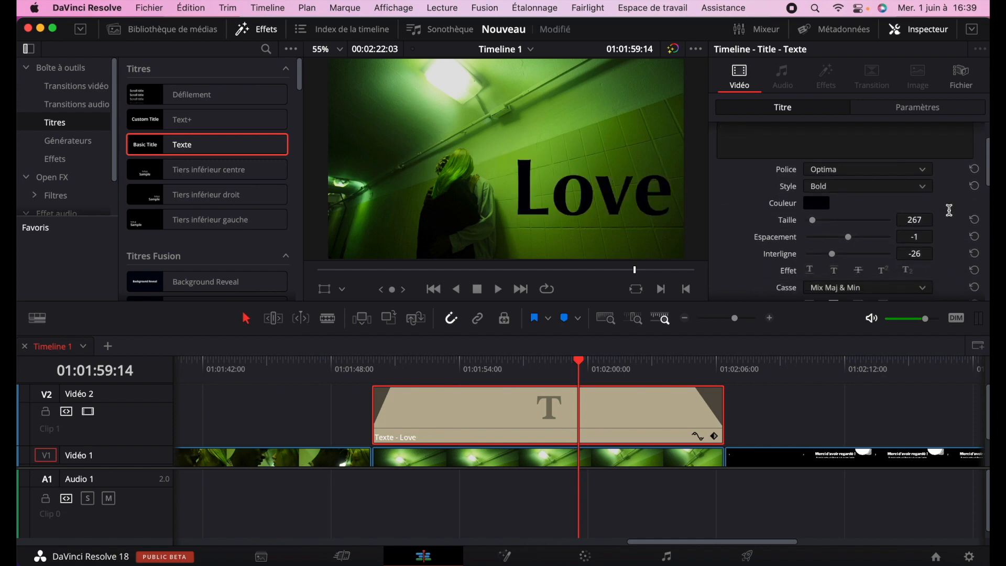
left_click(974, 214)
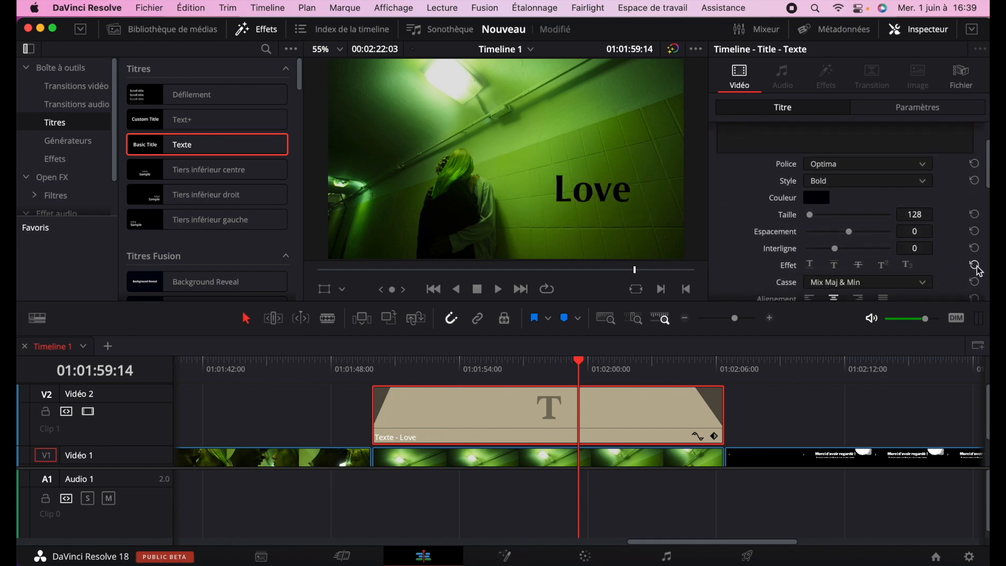
scroll(978, 269, "down", 10)
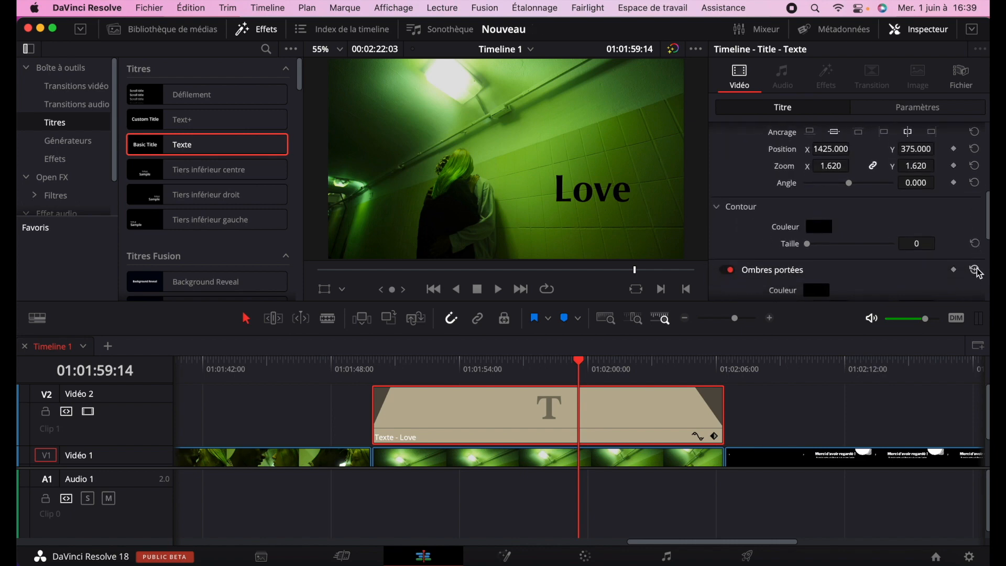
left_click(975, 270)
left_click_drag(679, 360, 788, 379)
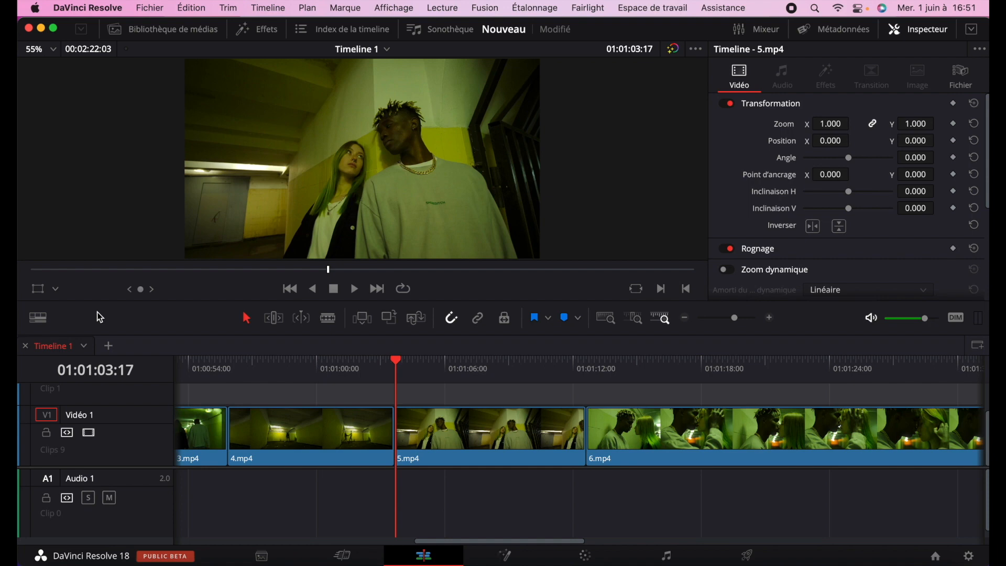
Select the 5.mp4 clip and show its settings in the inspector.
left_click(417, 412)
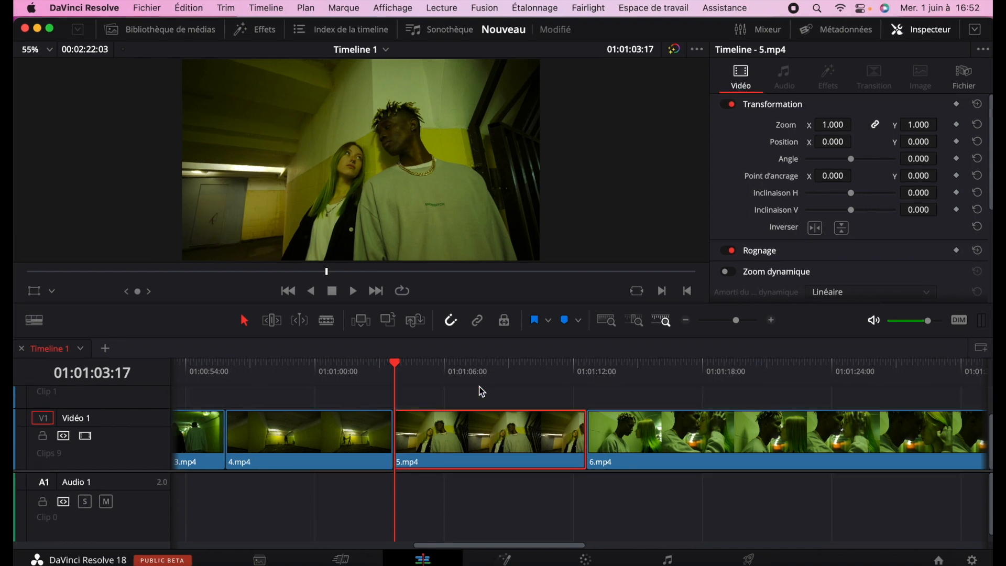
left_click(925, 32)
left_click(925, 36)
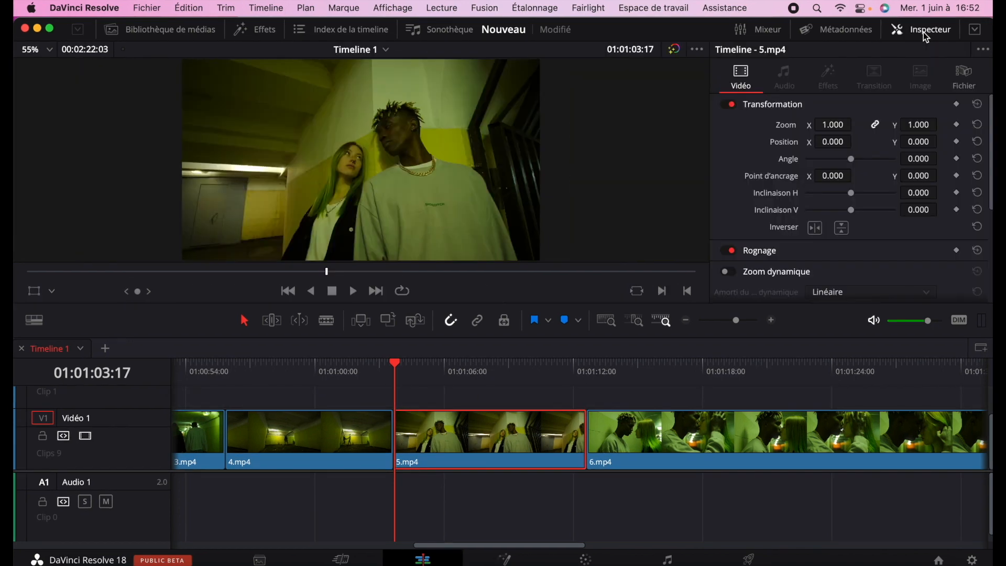
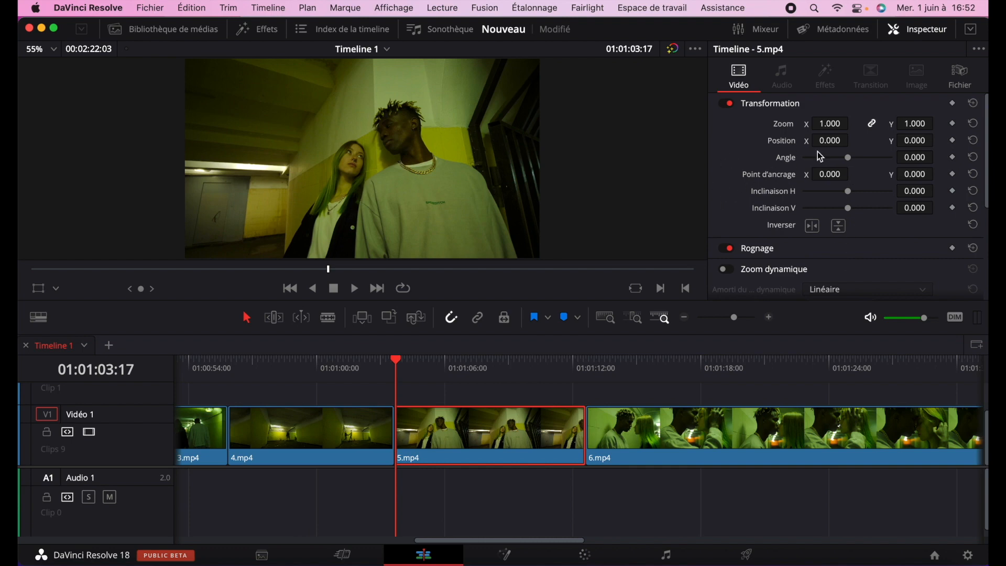
Try a zoom of 1.870 with position X -25, Y -11 on 5.mp4, play it back and reset the transformation.
left_click_drag(830, 123, 940, 124)
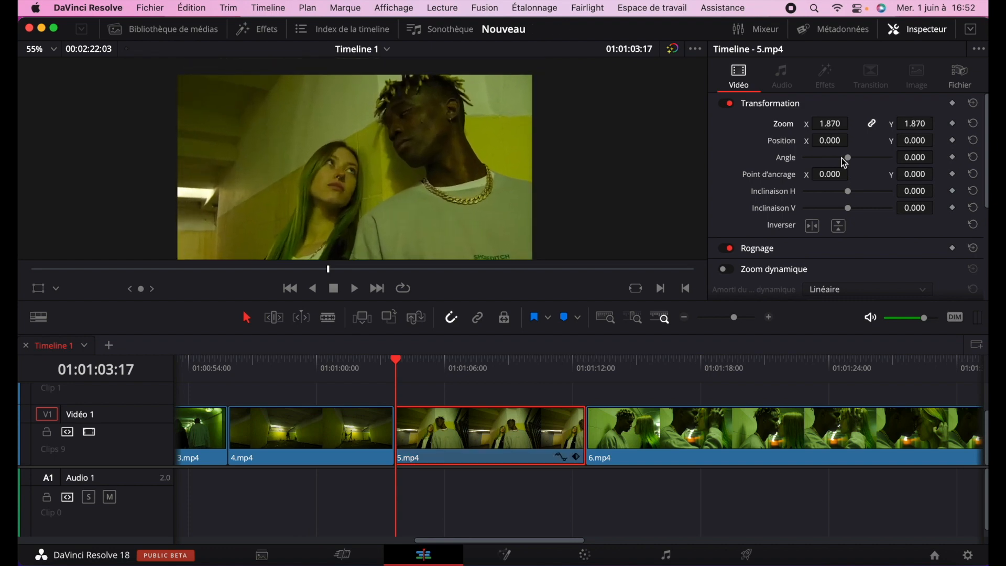
left_click_drag(852, 142, 885, 141)
key("space")
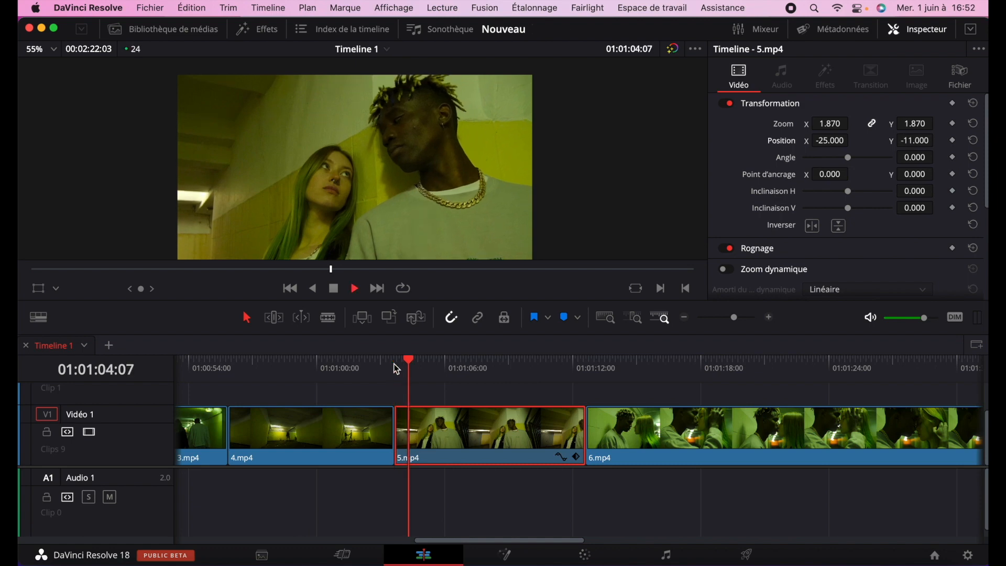
key("space")
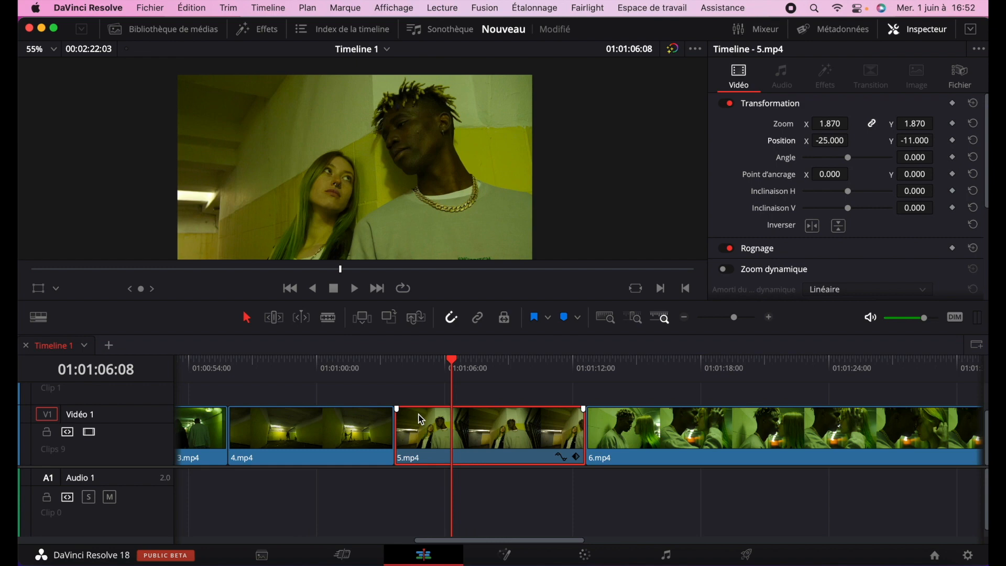
left_click(974, 104)
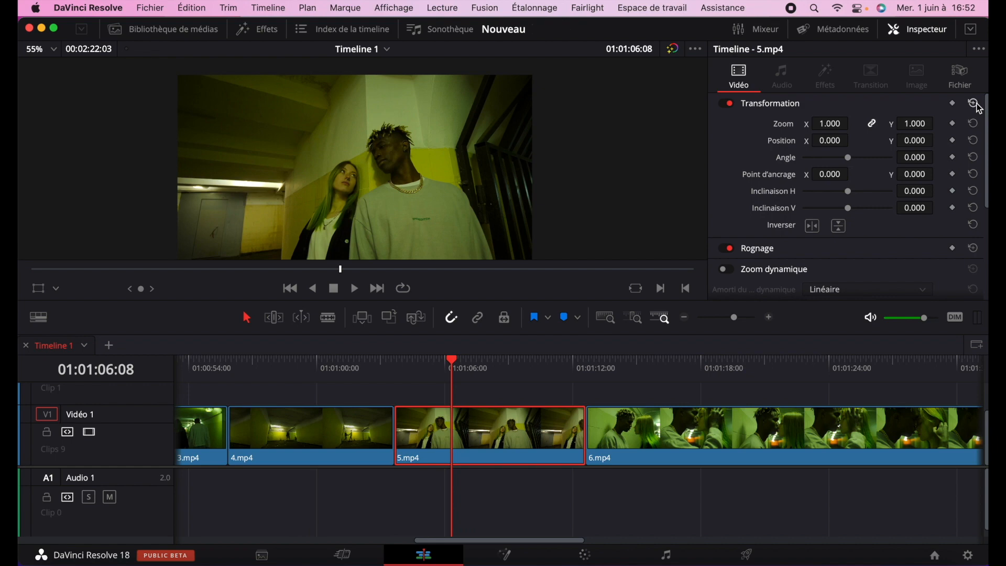
Add zoom and position keyframes at the start of 5.mp4.
left_click(446, 361)
left_click_drag(448, 365, 395, 365)
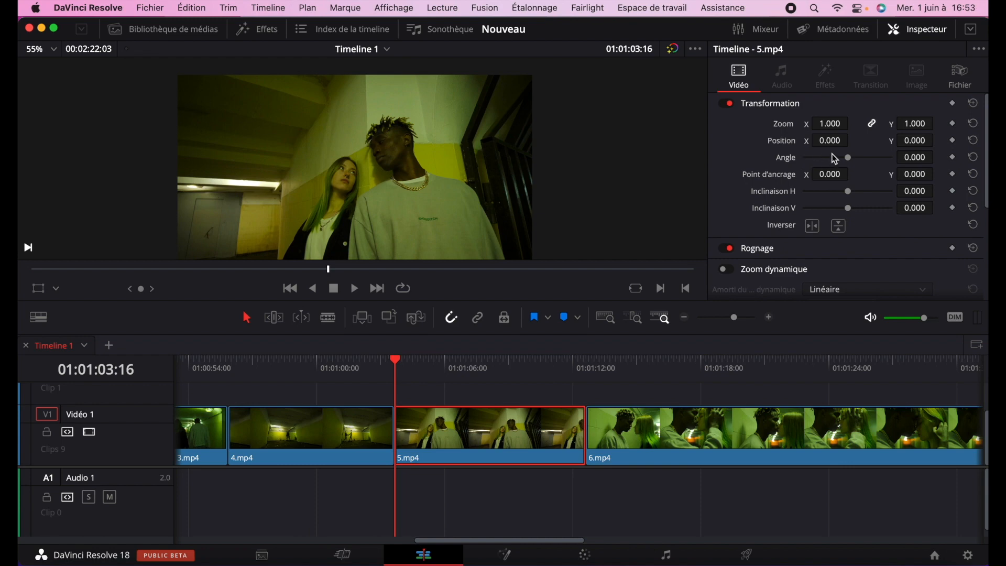
left_click(953, 124)
left_click(953, 140)
At the last frame of 5.mp4, set the linked zoom to 2.440 and the position to X -31, Y -139.
left_click(441, 360)
left_click_drag(452, 361, 589, 360)
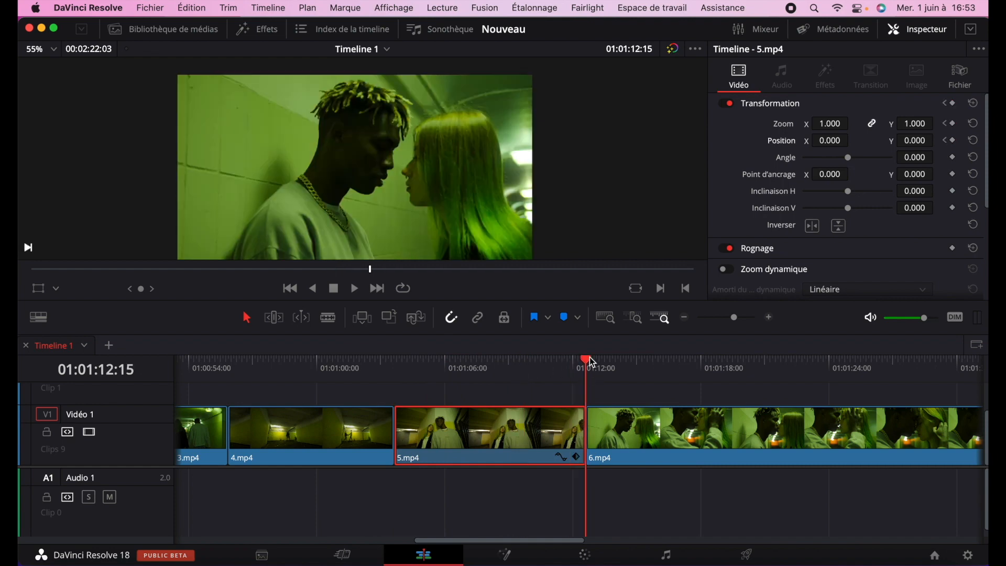
key("Left")
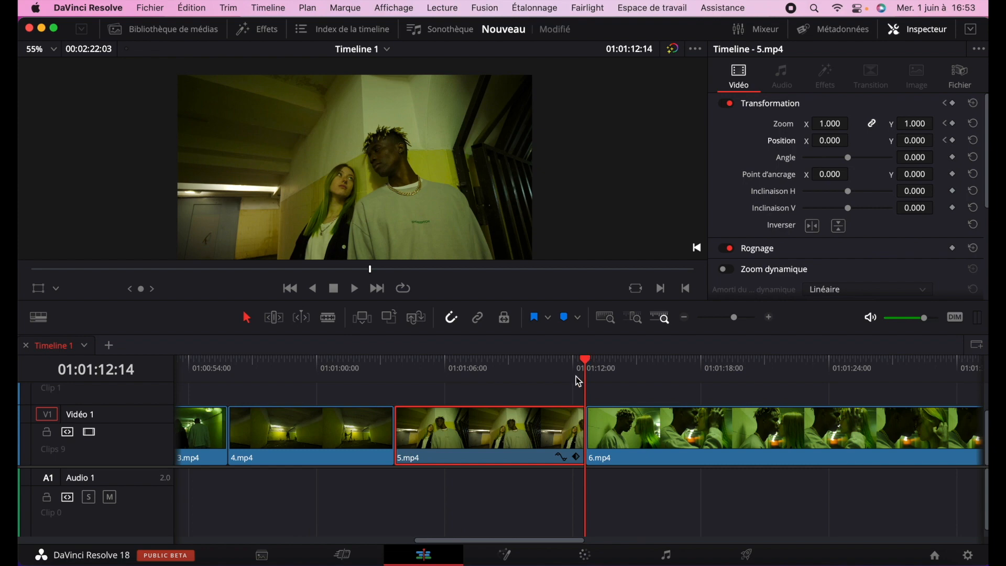
left_click_drag(833, 124, 938, 124)
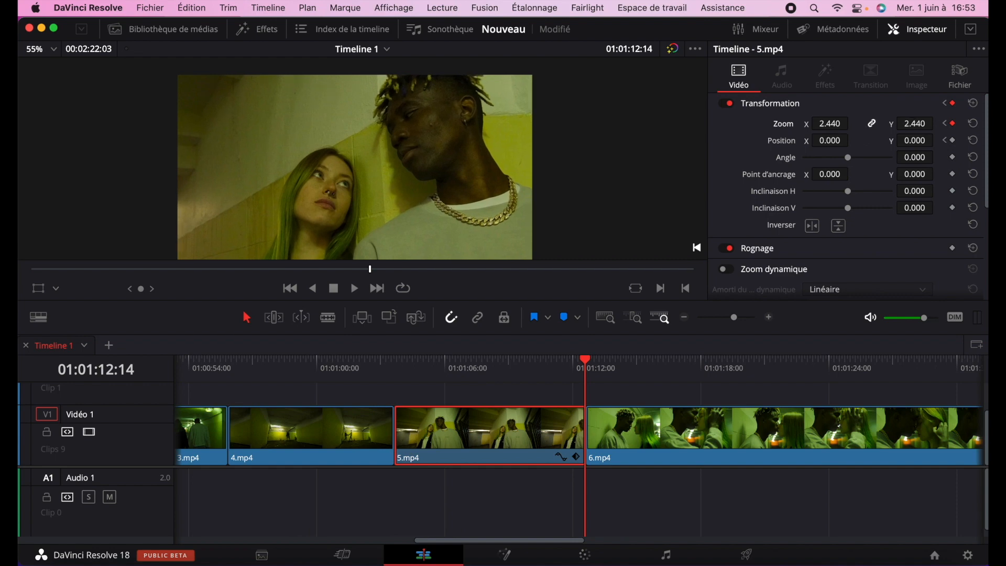
mouse_move(829, 140)
left_mouse_down()
mouse_move(840, 140)
mouse_move(819, 140)
mouse_move(843, 140)
left_mouse_up()
left_click_drag(914, 141, 887, 140)
Play back the keyframed zoom of 5.mp4 from the start of the clip.
left_click_drag(592, 361, 397, 386)
key("space")
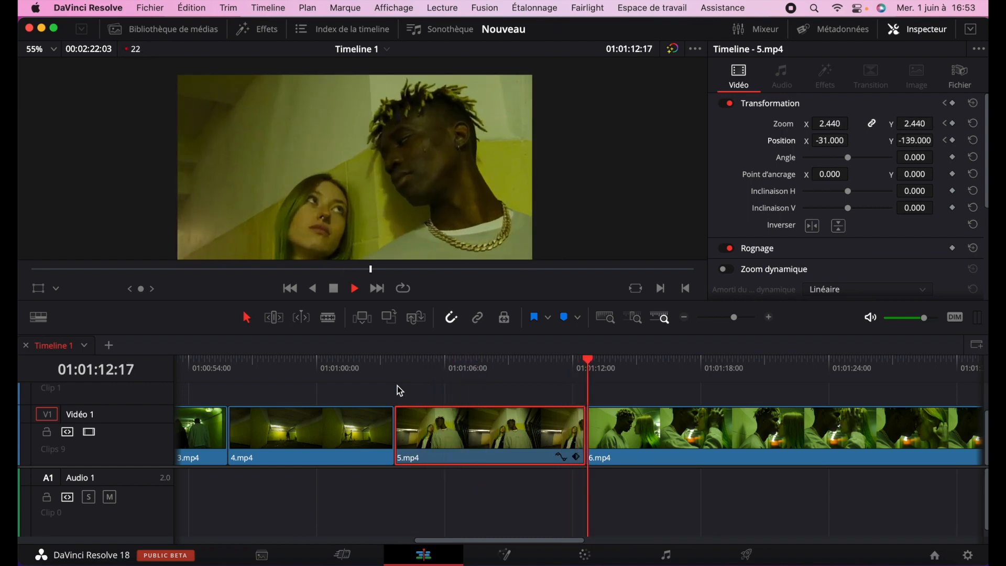
key("space")
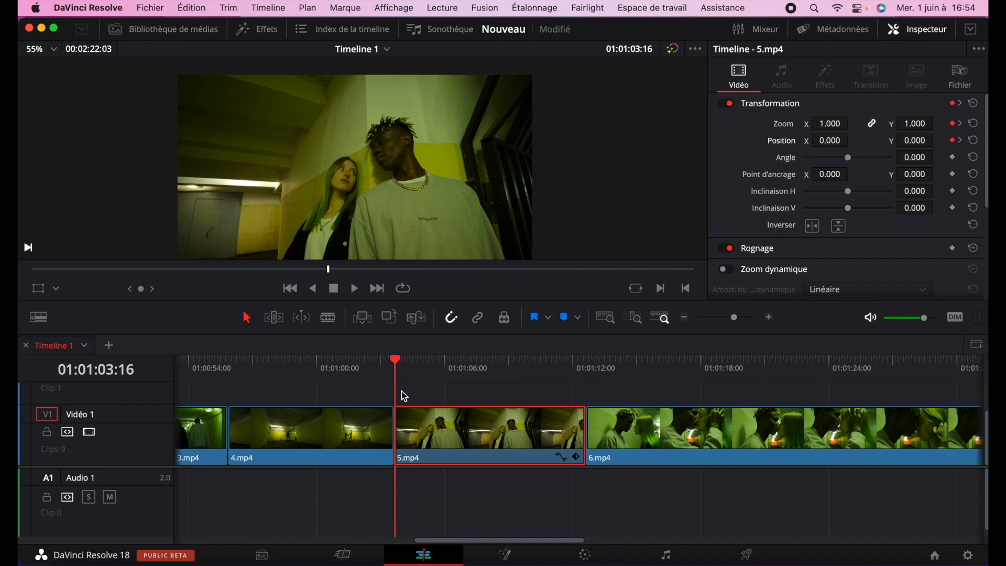
Reset the transformation of 5.mp4 and enable Dynamic Zoom on 4.mp4, 5.mp4 and 6.mp4 together.
left_click(974, 104)
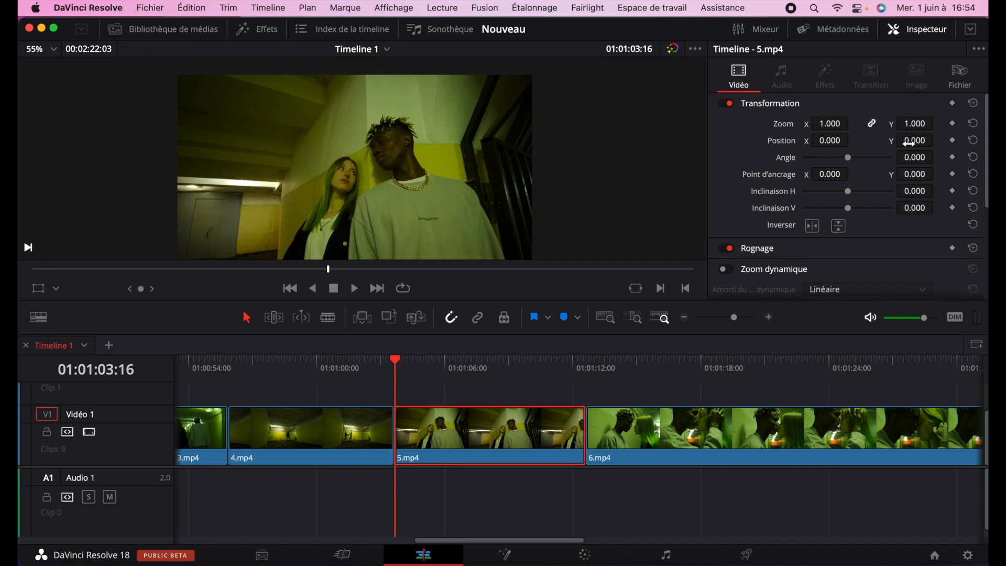
left_click(726, 270)
left_click_drag(294, 398, 717, 442)
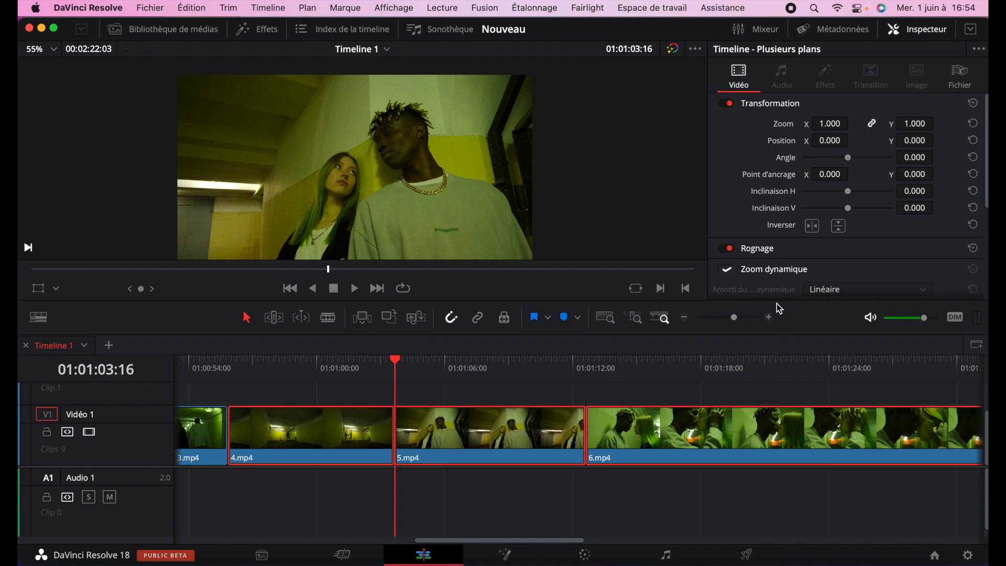
left_click(730, 271)
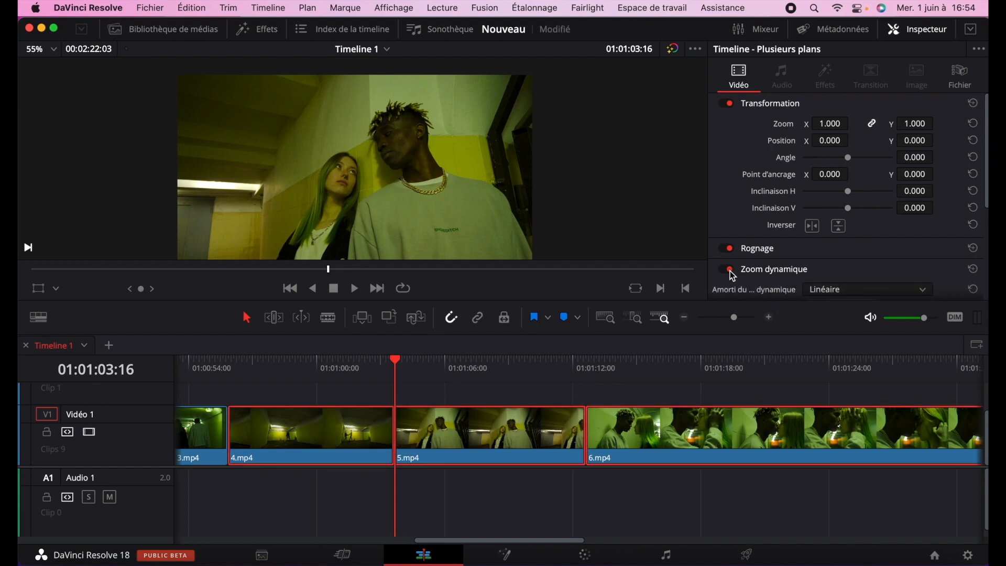
Play back the timeline from the end of 3.mp4 to review the dynamic zoom on 4.mp4 and 5.mp4.
scroll(371, 402, "left", 5)
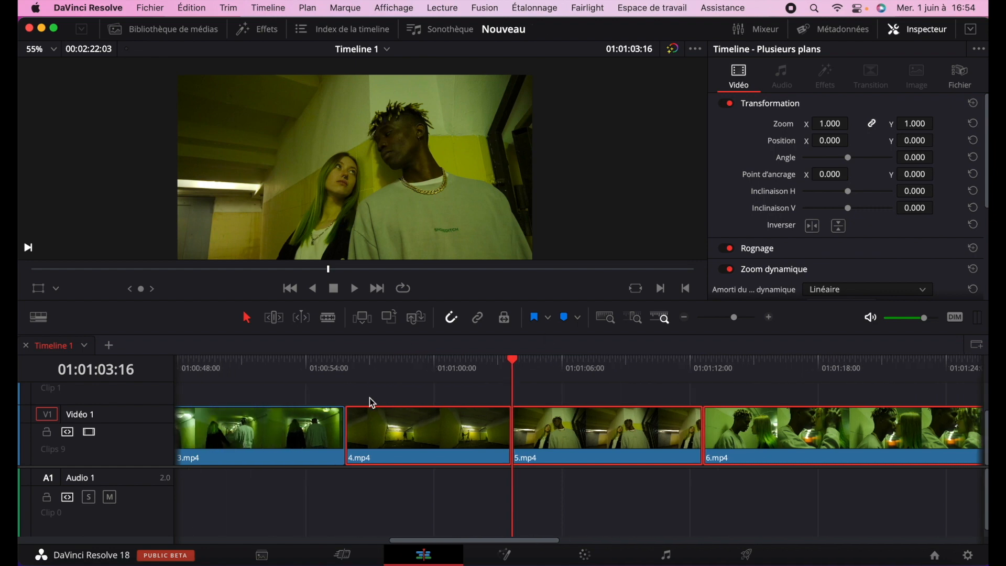
left_click_drag(512, 361, 342, 369)
key("space")
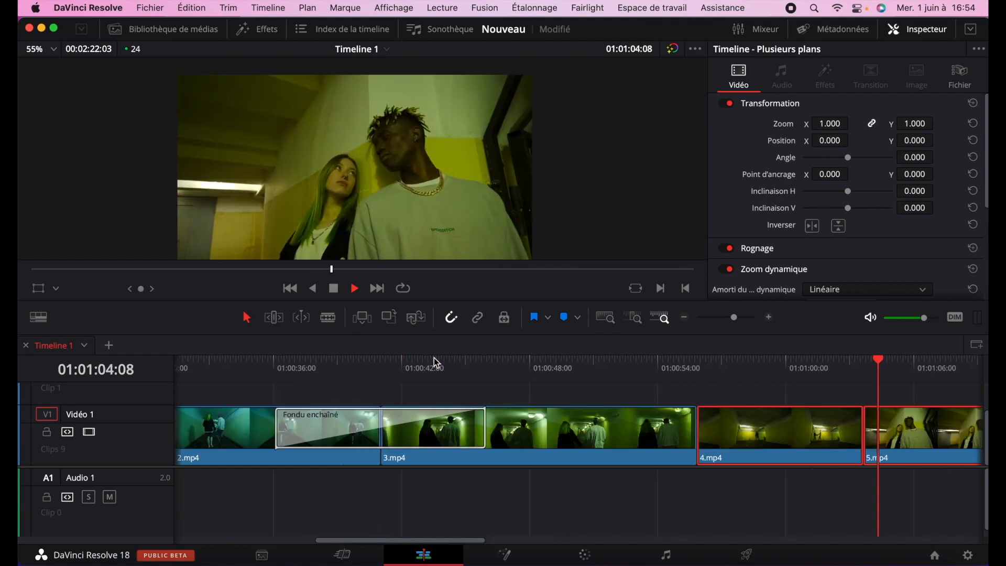
scroll(434, 358, "right", 5)
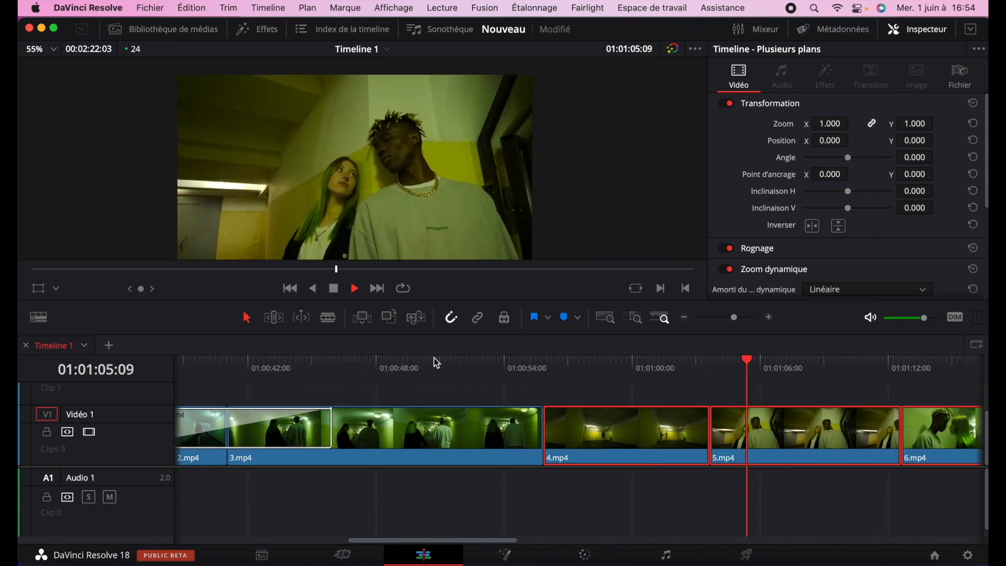
key("space")
Select only 4.mp4, play it back to check its dynamic zoom and return the playhead to its start.
left_click(548, 392)
left_click(524, 421)
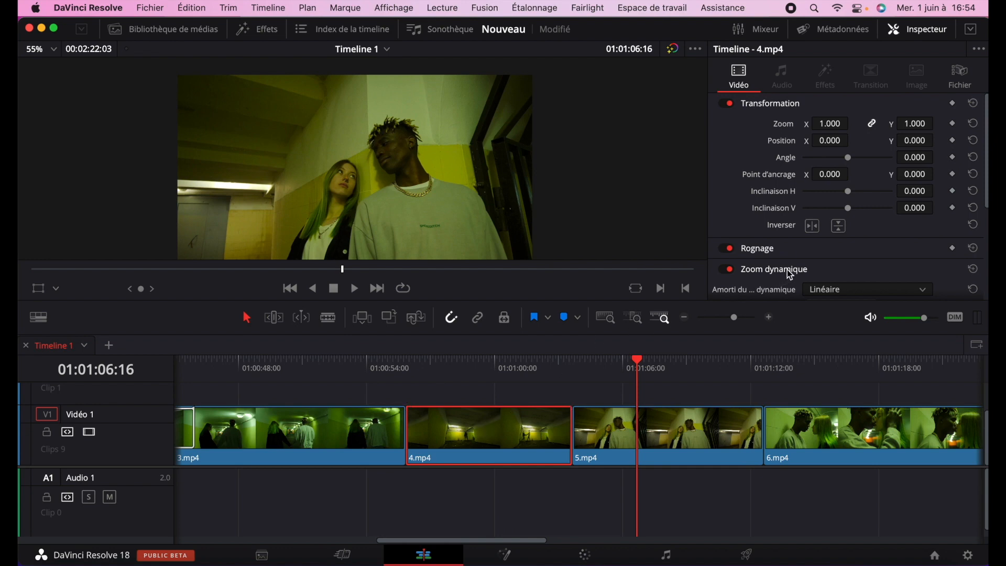
scroll(782, 253, "down", 3)
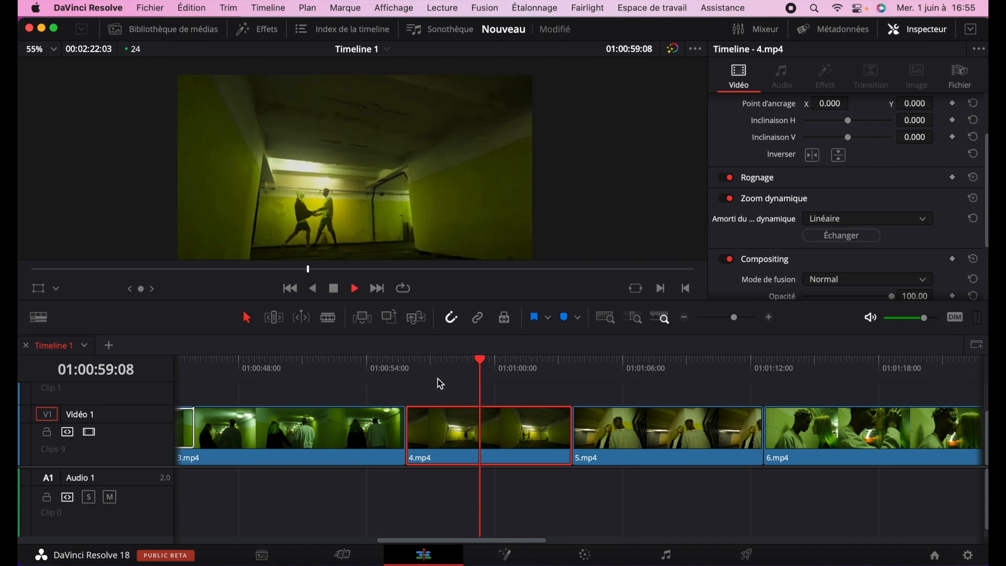
key("space")
left_click_drag(546, 359, 416, 374)
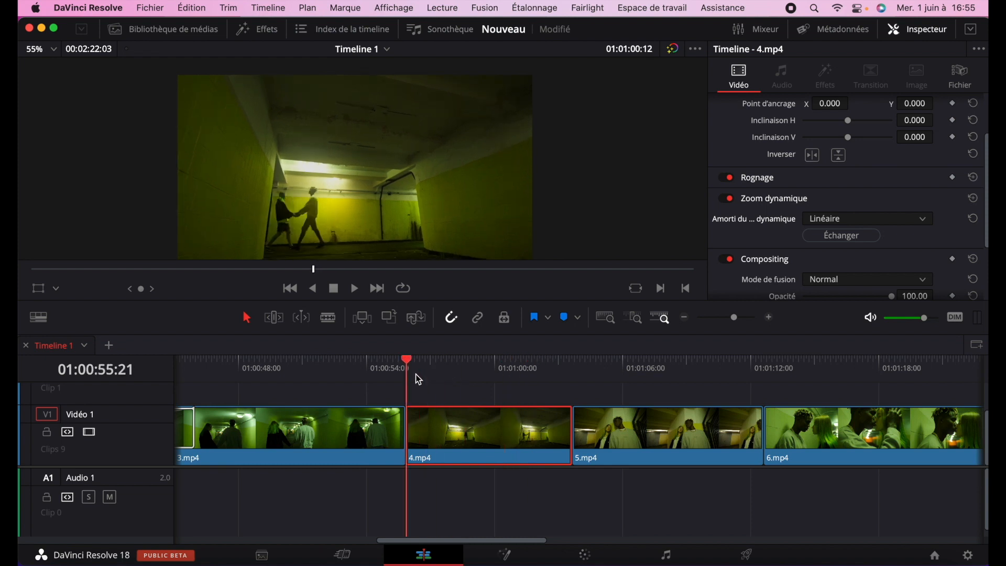
Swap the dynamic zoom direction of 4.mp4, play it back and view the available easing options.
left_click(867, 235)
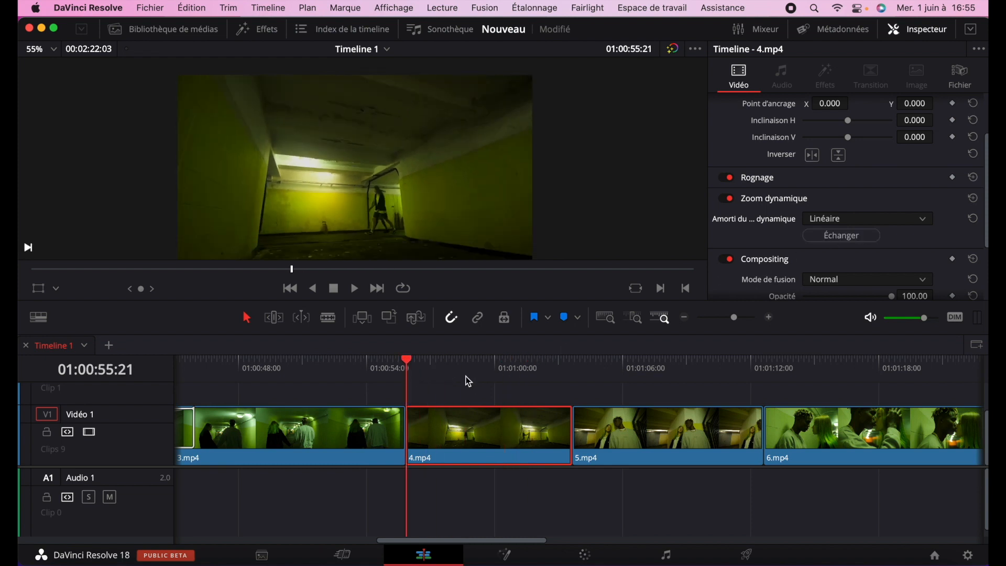
key("space")
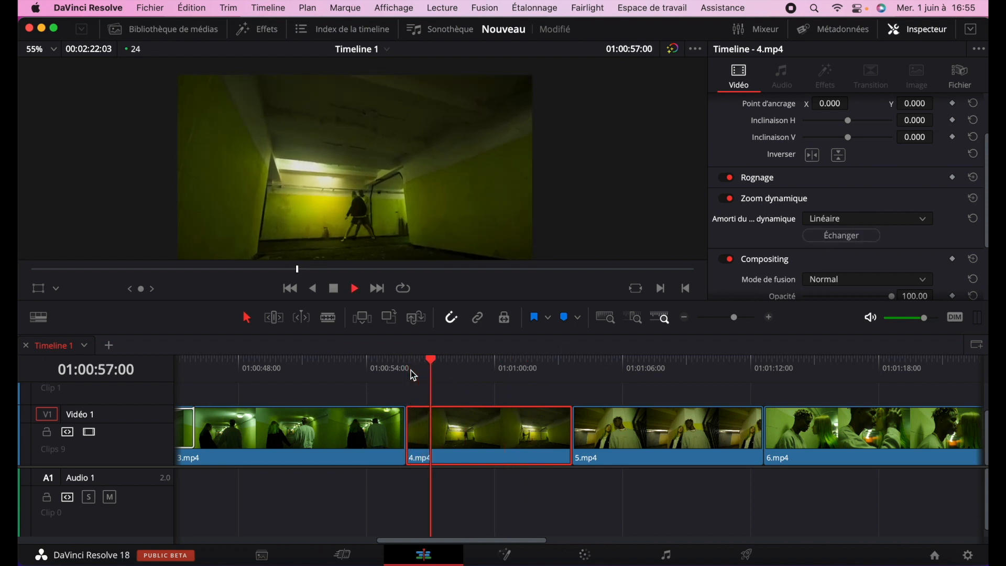
key("space")
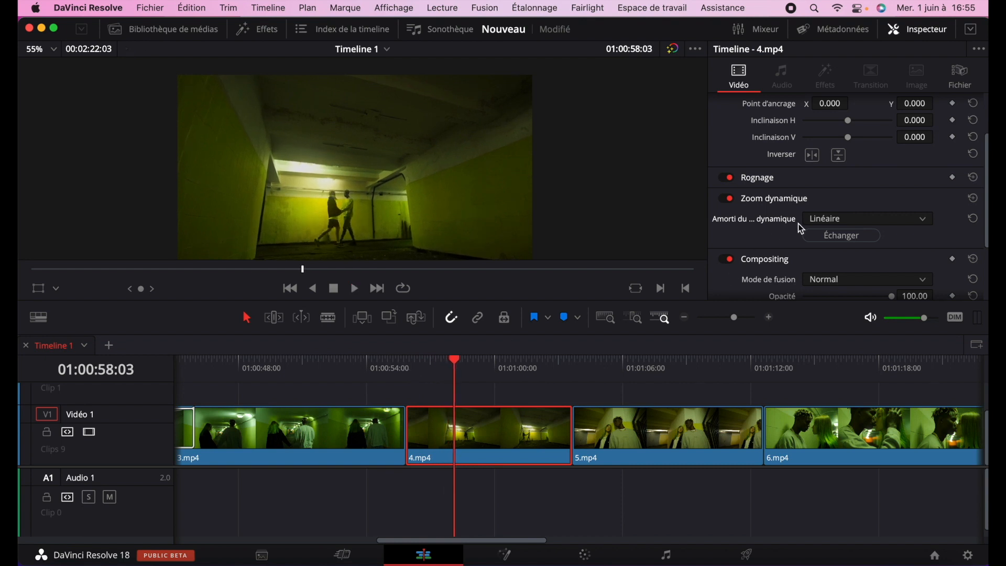
left_click(824, 226)
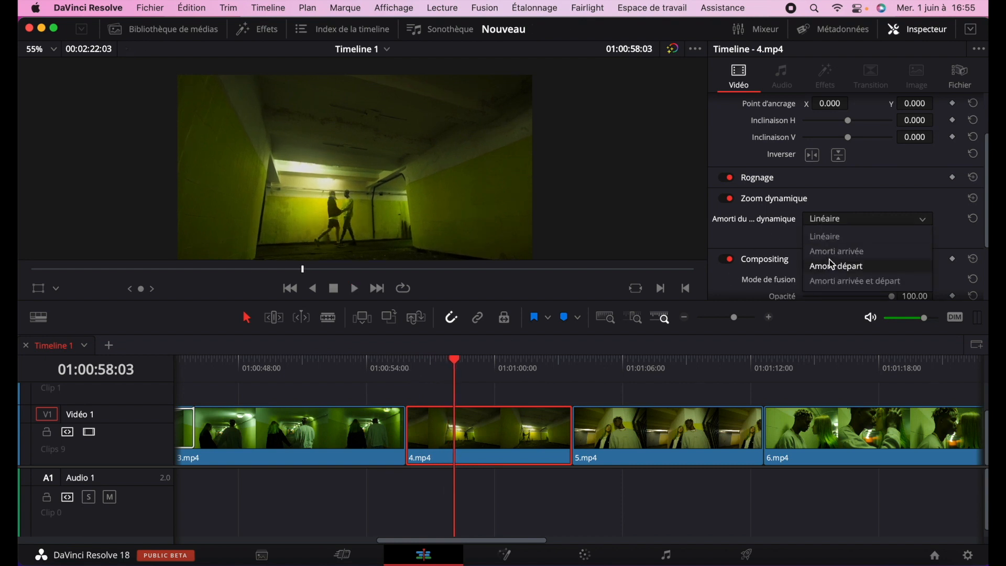
left_click(837, 222)
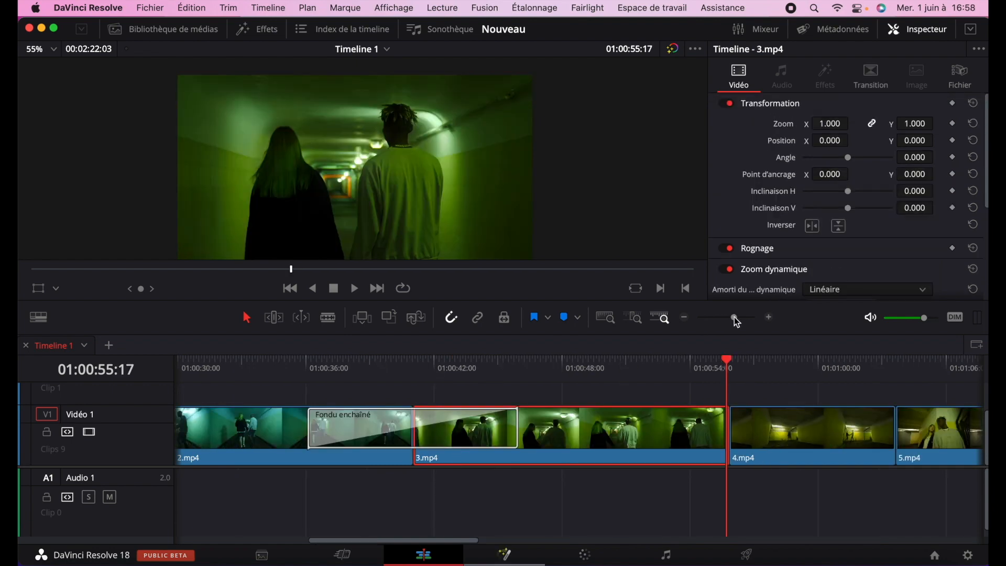
Replace the Inspector with the media library and load Secret Second Earth - The 129ers.mp3 into the source viewer.
left_click_drag(735, 318, 728, 317)
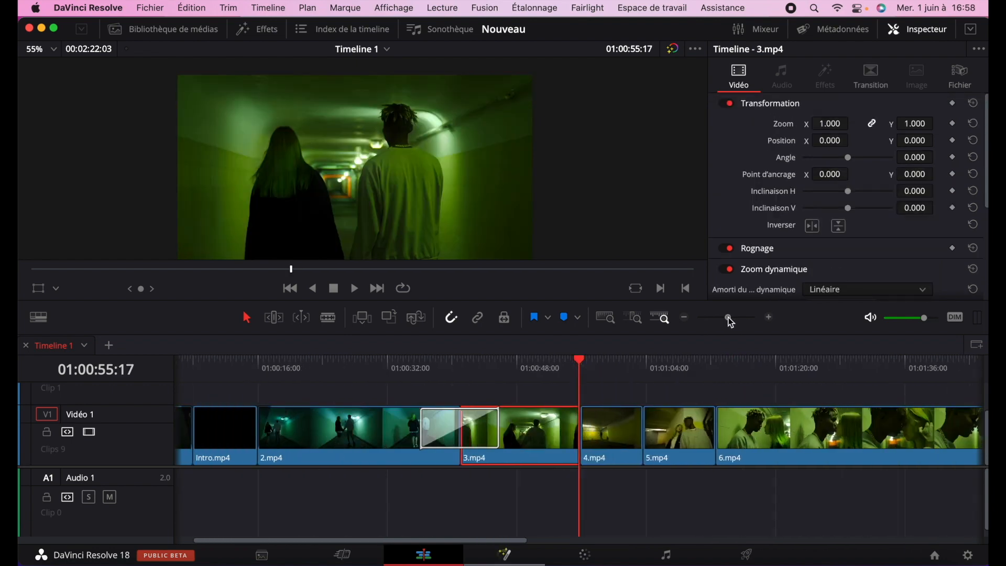
left_click(923, 32)
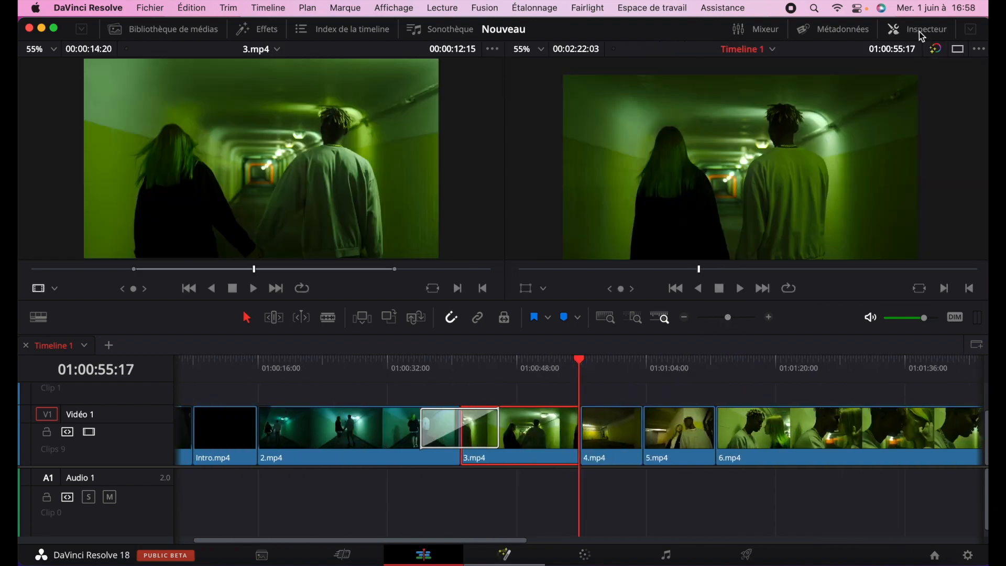
left_click(160, 31)
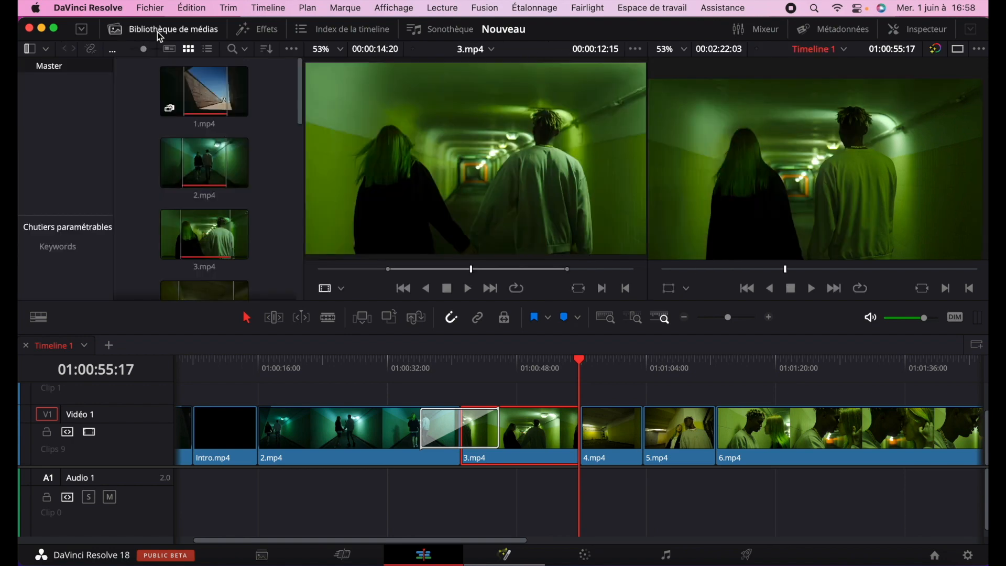
scroll(263, 211, "down", 4)
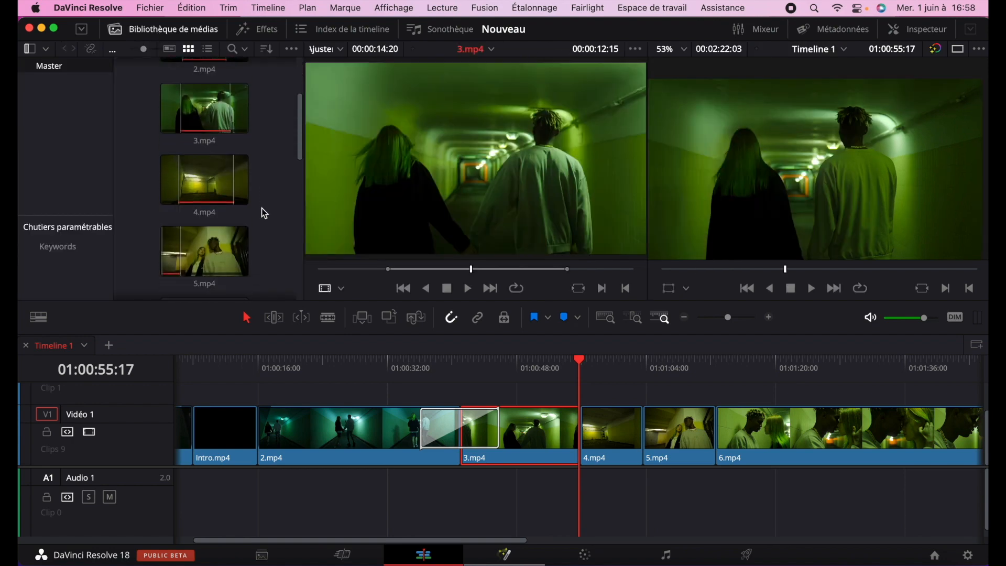
scroll(262, 208, "down", 10)
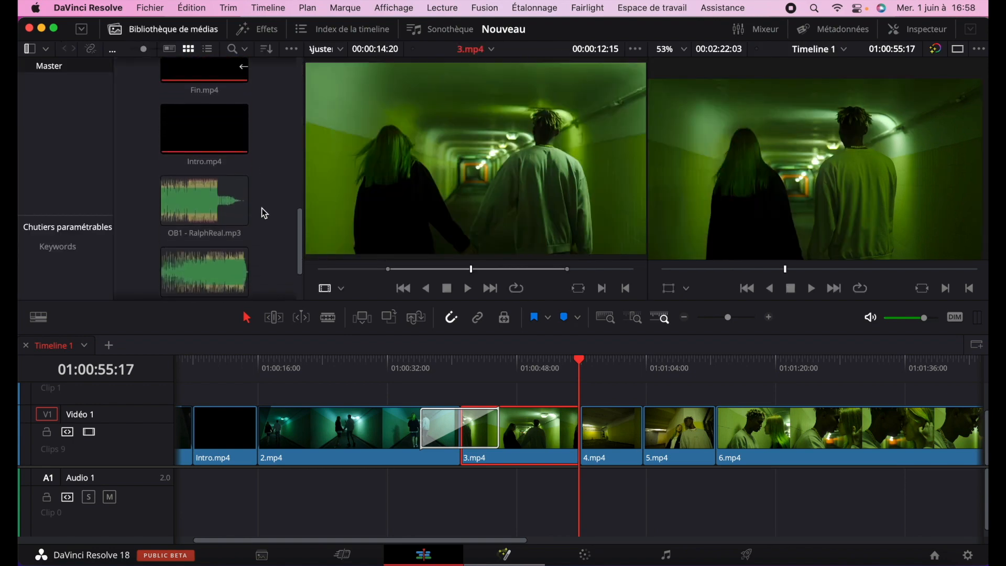
scroll(264, 210, "down", 3)
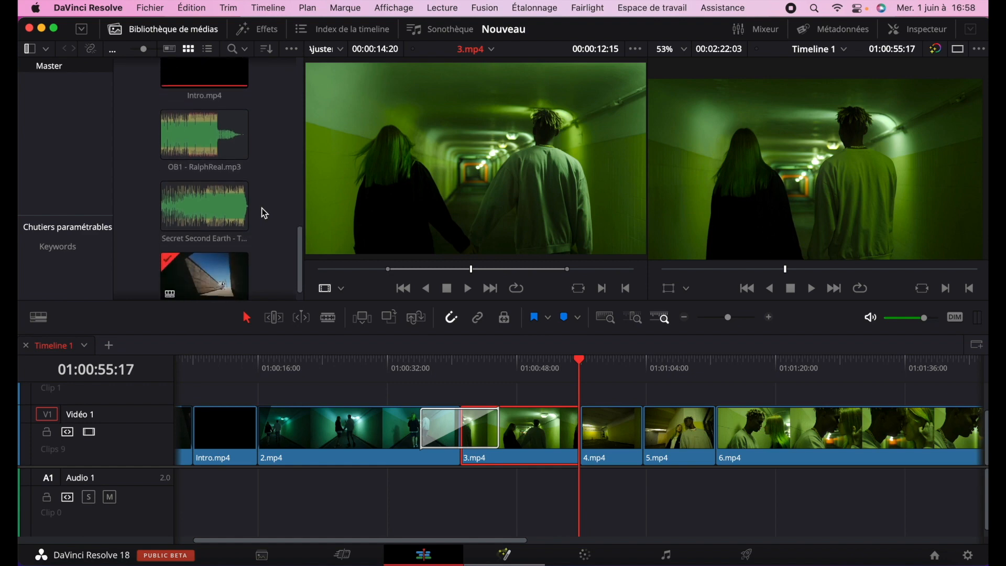
left_click(204, 210)
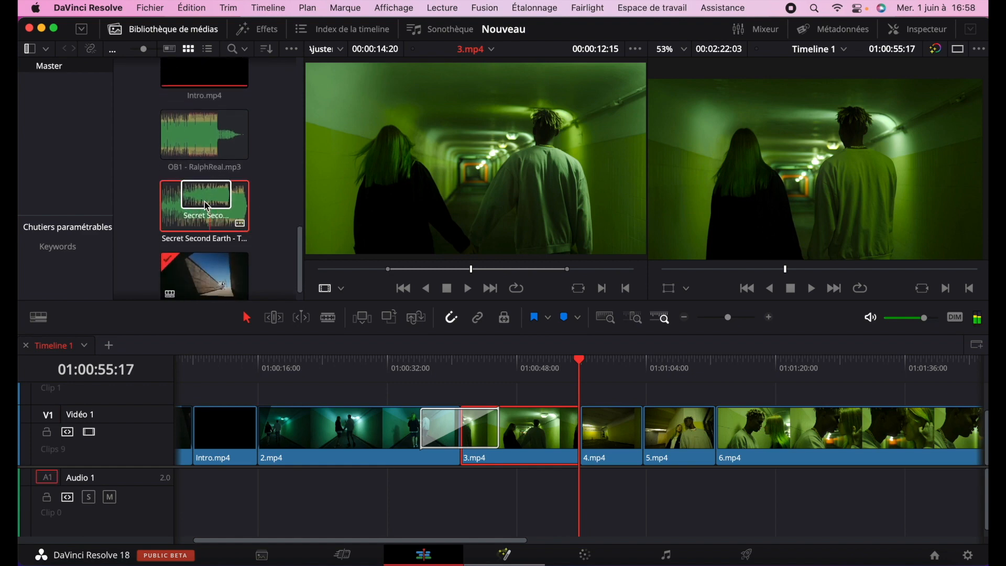
left_click_drag(202, 213, 394, 177)
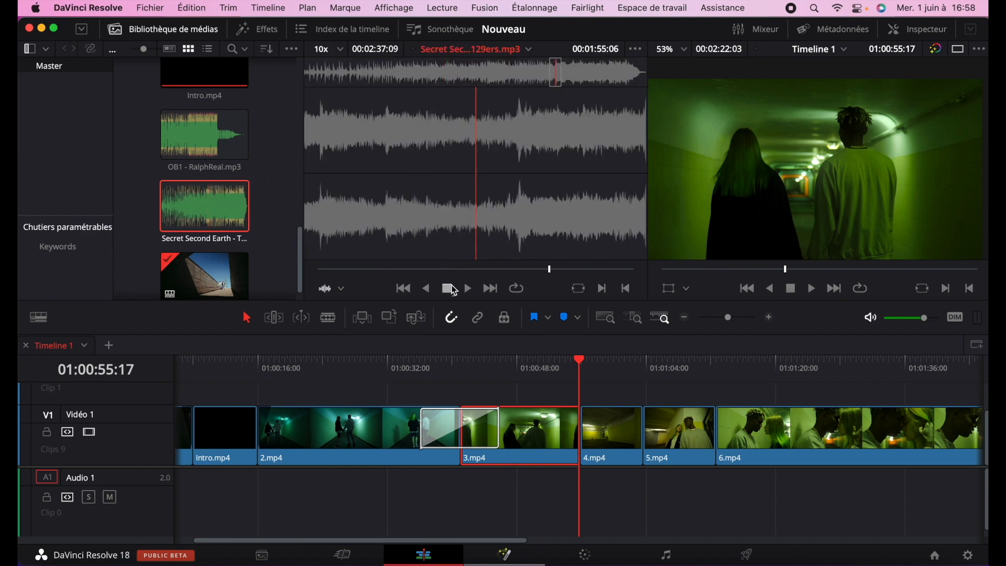
Add Secret Second Earth - The 129ers.mp3 to Audio 1 and align it with the start of the timeline.
left_click_drag(452, 247, 220, 498)
scroll(222, 500, "left", 2)
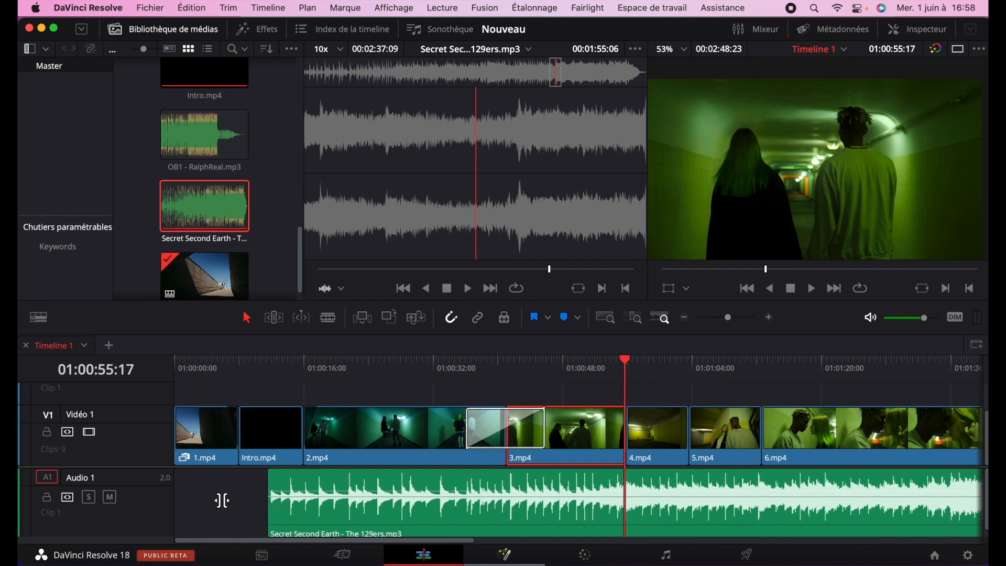
left_click_drag(340, 492, 245, 493)
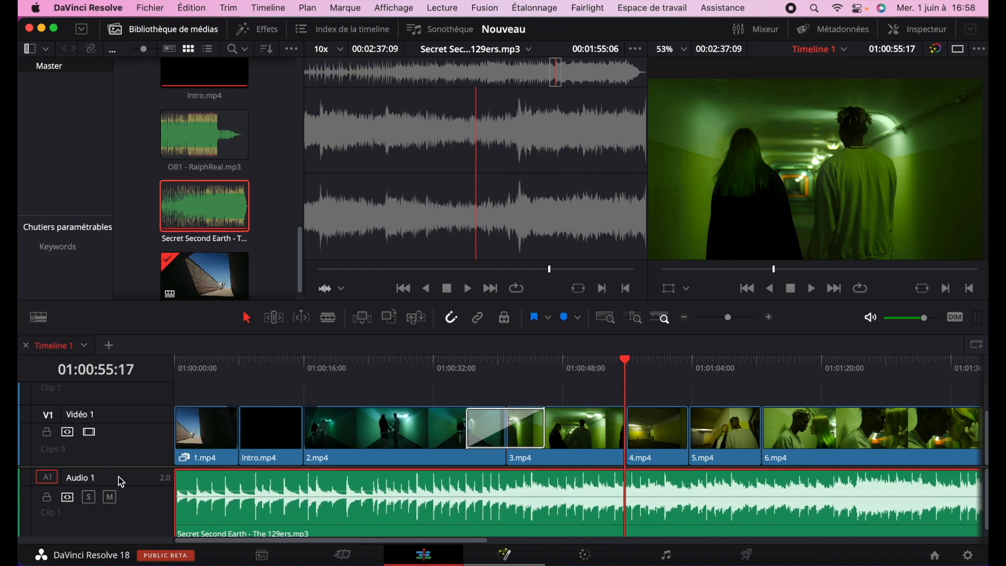
Play back the opening of the timeline with the music and slip the music clip in Trim Edit mode.
key("Home")
key("space")
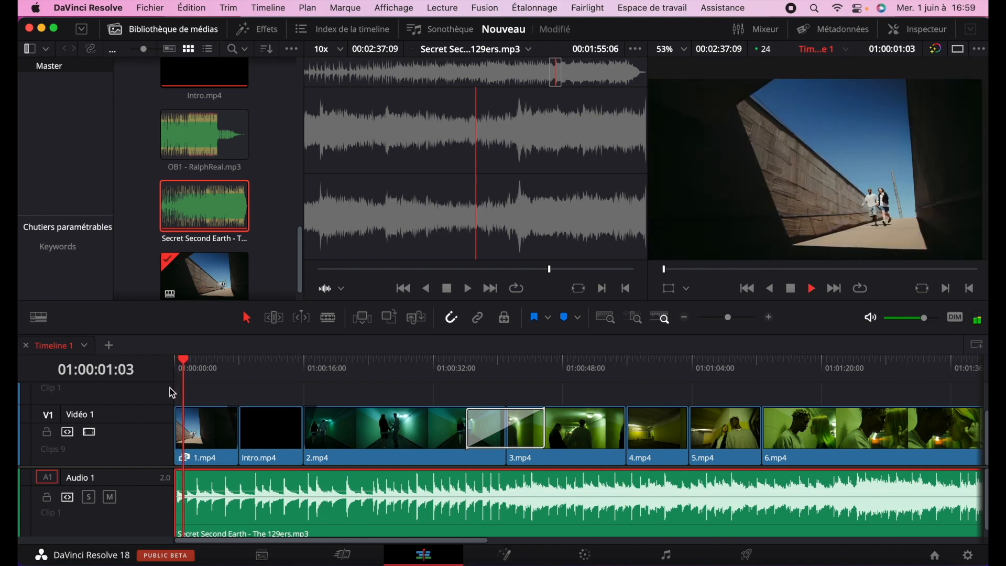
mouse_move(234, 490)
left_mouse_down()
mouse_move(299, 492)
mouse_move(220, 493)
left_mouse_up()
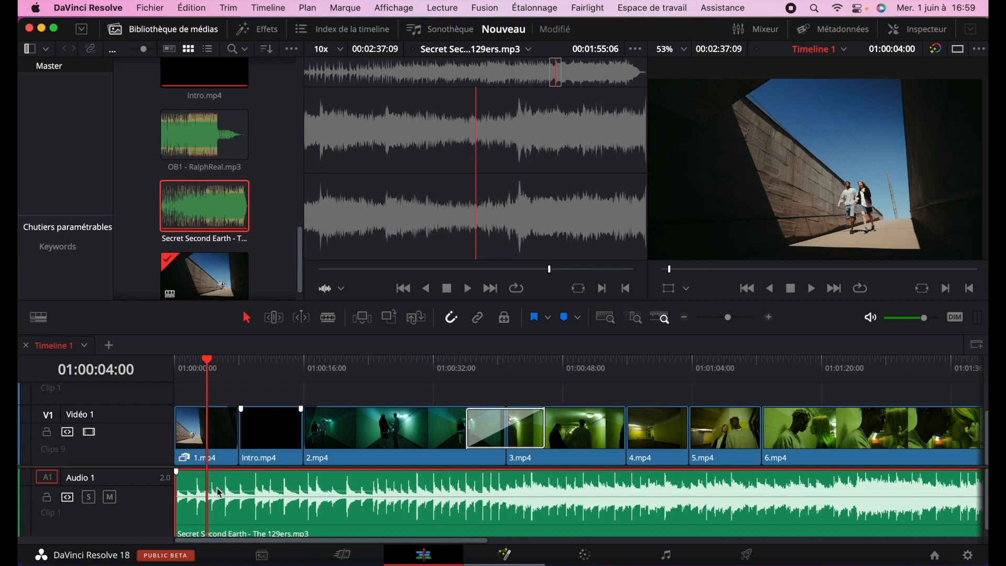
left_click(273, 318)
left_click_drag(285, 495, 253, 494)
left_click(247, 318)
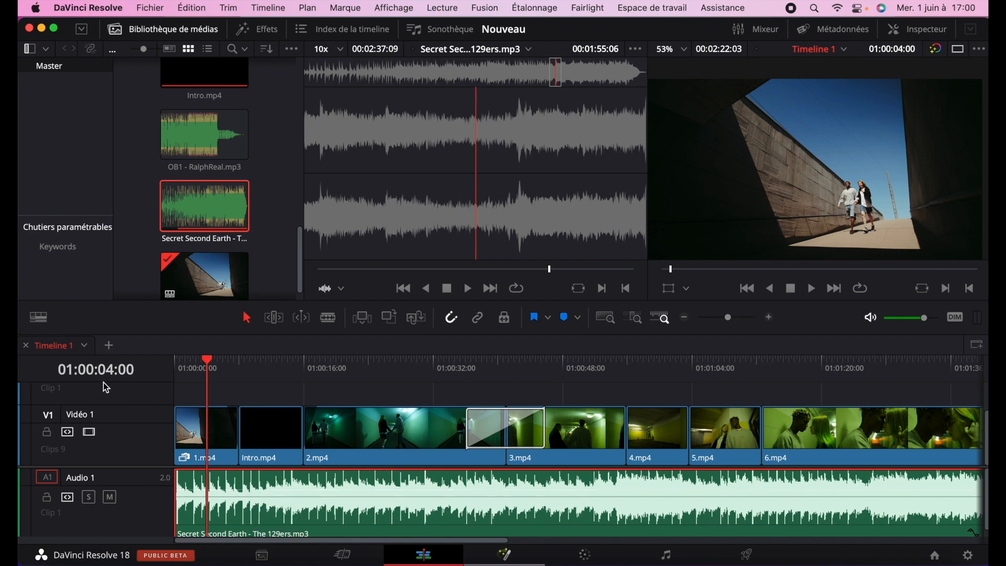
Try a taller audio track in the timeline display options and reduce the video track height.
left_click(40, 317)
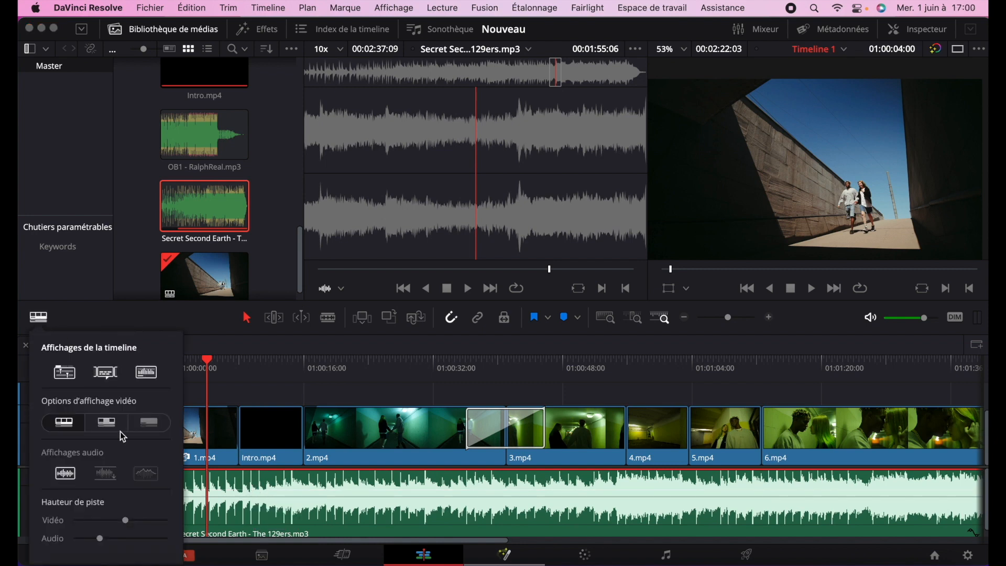
left_click_drag(101, 542, 141, 537)
scroll(273, 517, "down", 3)
scroll(272, 517, "up", 5)
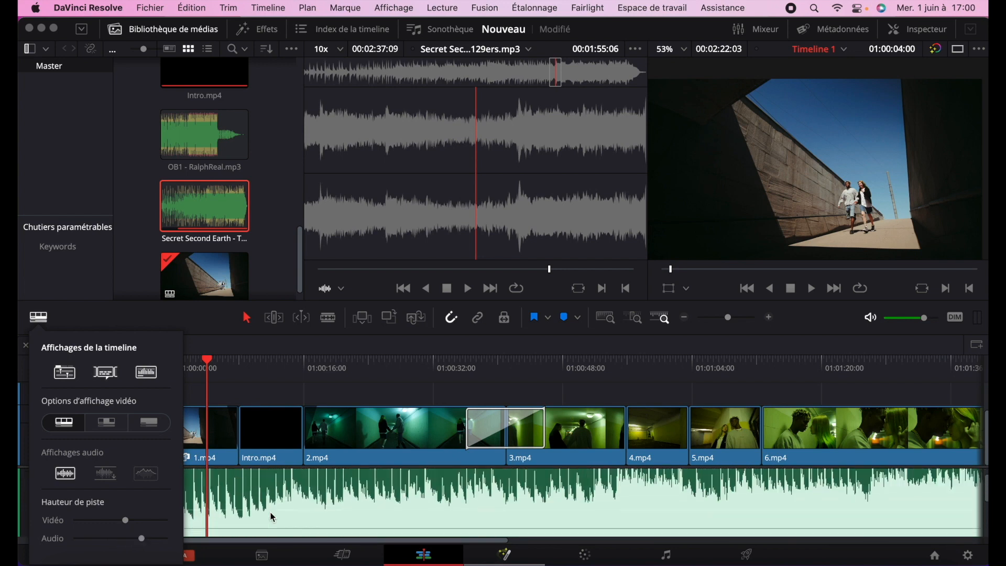
mouse_move(125, 518)
left_mouse_down()
mouse_move(165, 520)
mouse_move(113, 526)
left_mouse_up()
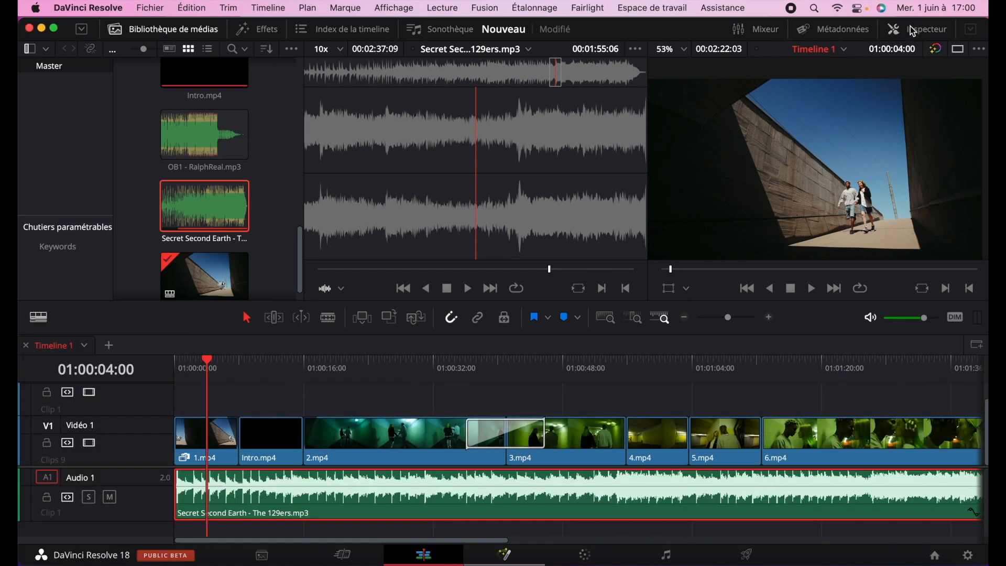
Review the audio properties of the Secret Second Earth clip and lower its volume to -4.10.
left_click(912, 31)
left_click_drag(873, 124, 868, 126)
scroll(792, 140, "down", 3)
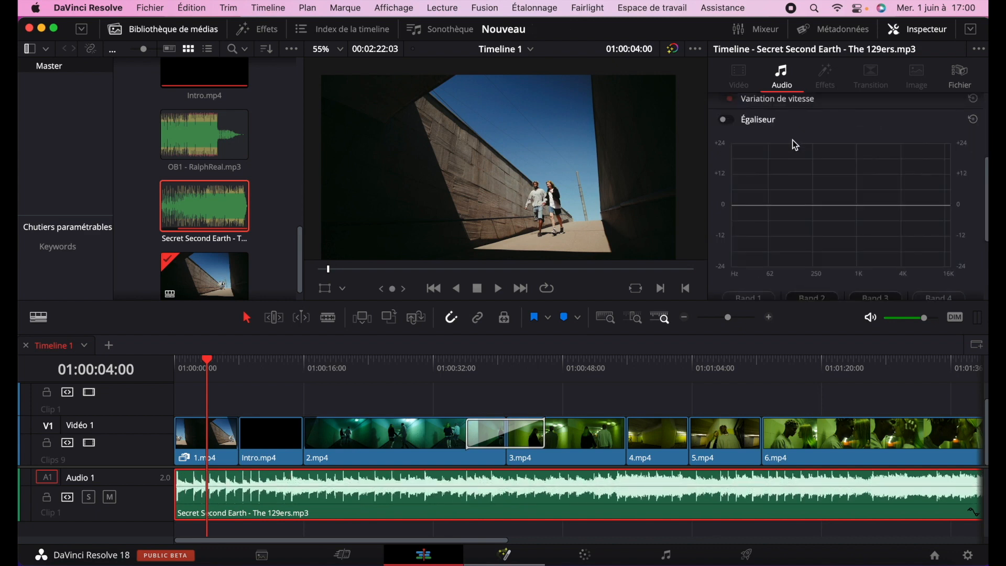
scroll(779, 127, "up", 3)
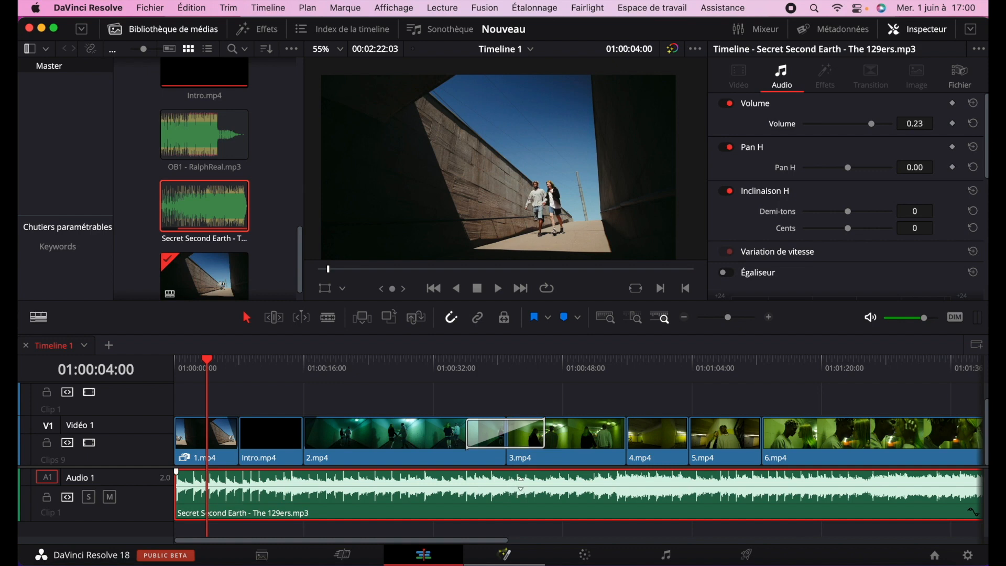
left_click_drag(520, 483, 521, 485)
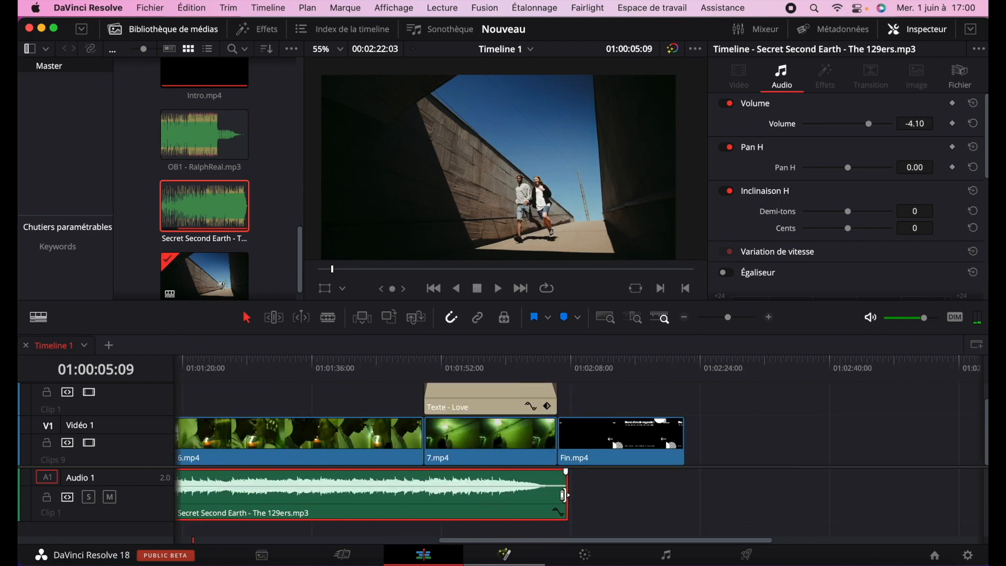
Trim the music's end to the end of 7.mp4, fade it out there and add a fade-in at its start.
left_click_drag(566, 495, 499, 474)
scroll(451, 485, "left", 10)
scroll(448, 480, "left", 4)
left_click_drag(176, 472, 217, 473)
scroll(438, 496, "right", 12)
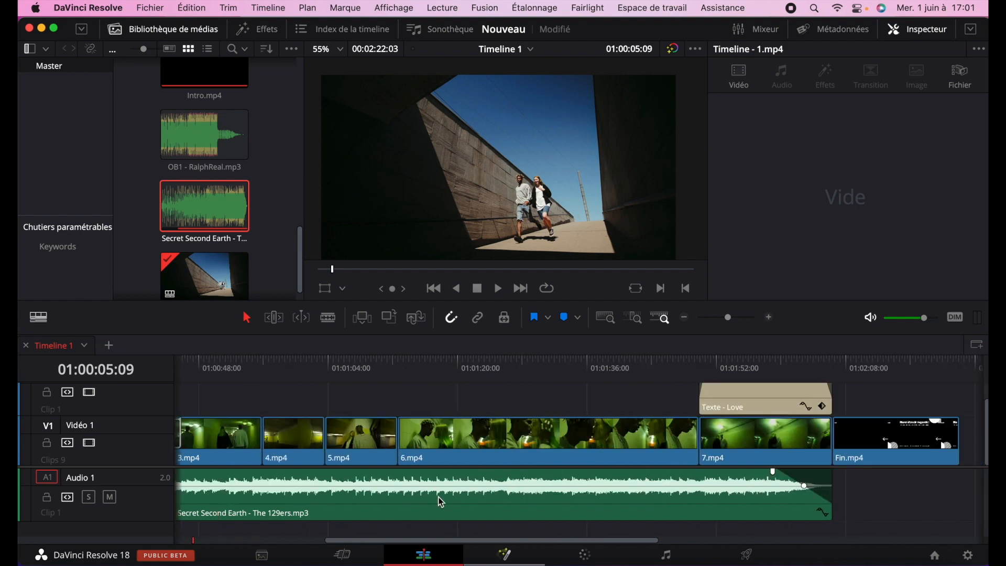
Add OB1 - RalphReal.mp3 to Audio 1 directly after the first music clip, starting under Fin.mp4, and select it.
left_click(203, 135)
left_click_drag(203, 136, 473, 494)
left_click(606, 487)
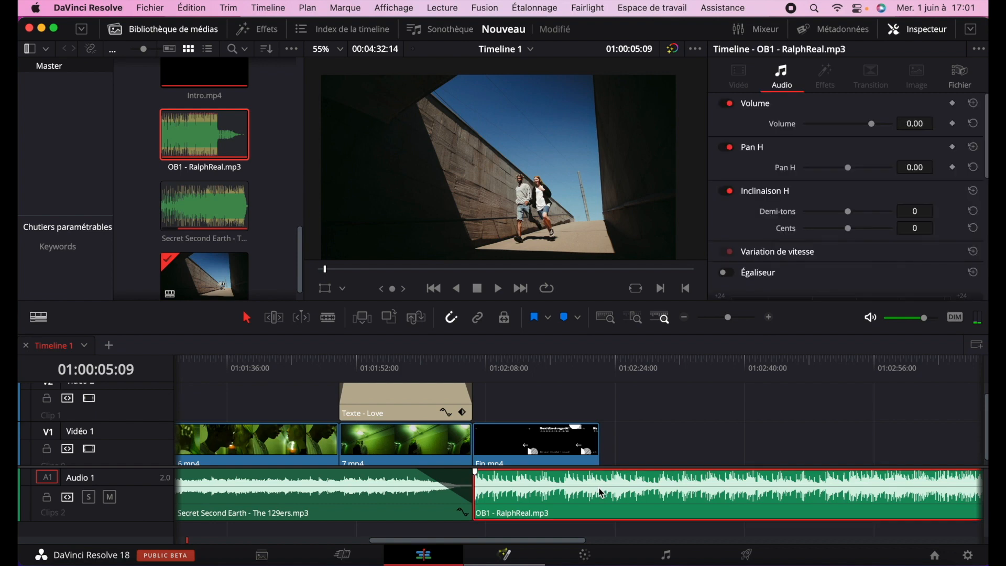
Cut off the OB1 - RalphReal.mp3 clip at the end of Fin.mp4, removing the excess, and fade the remaining music in and out.
key("b")
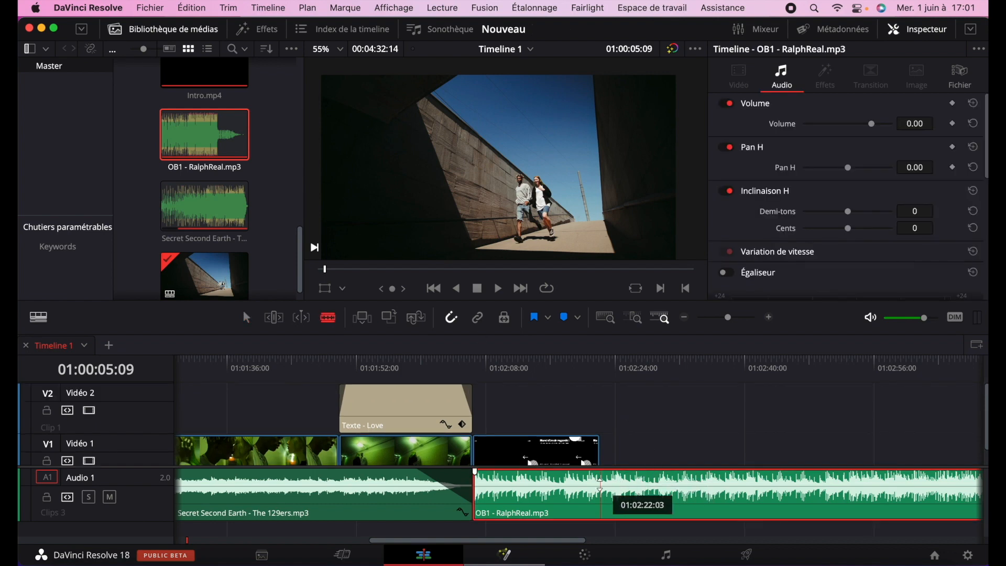
left_click(600, 482)
key("a")
left_click(622, 481)
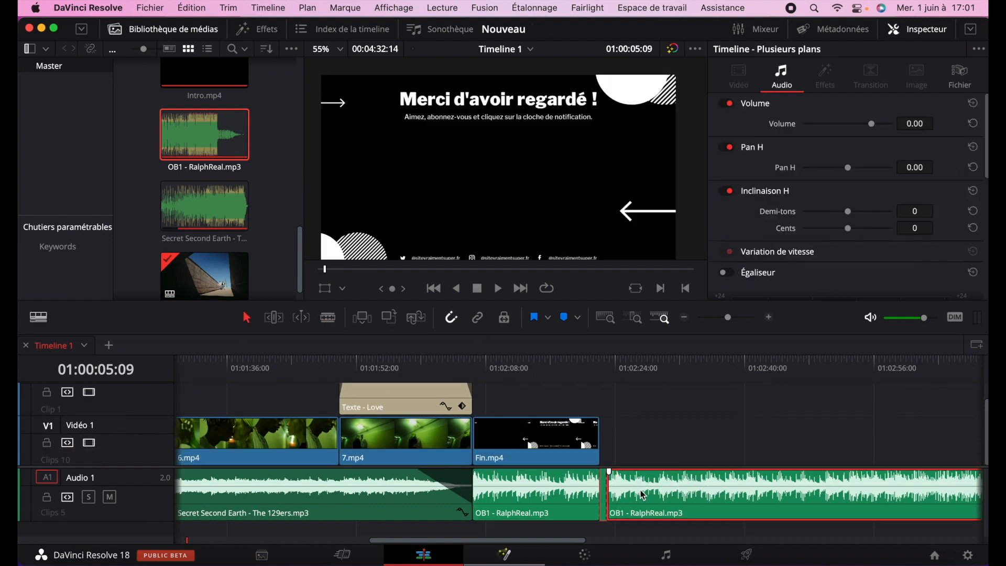
key("BackSpace")
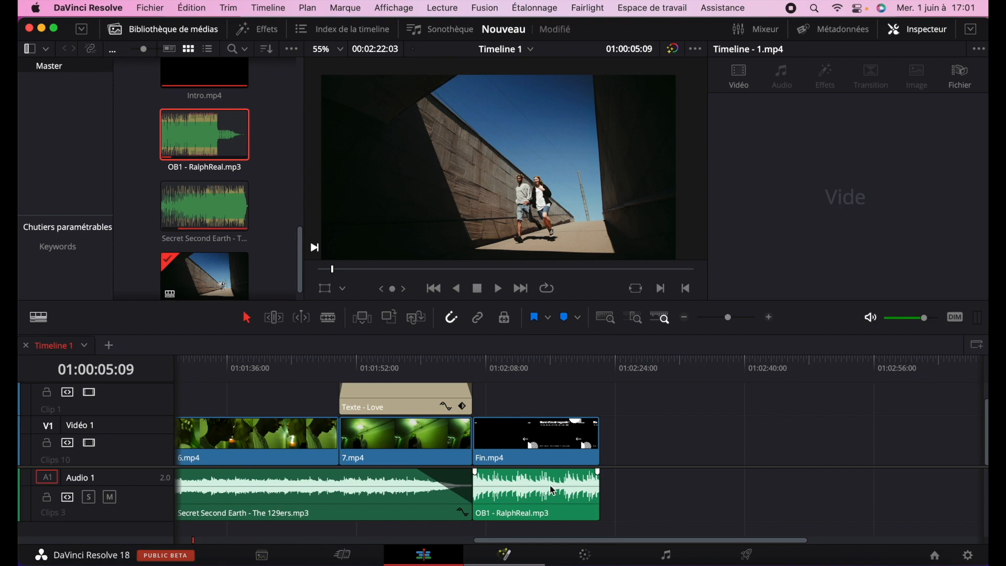
left_click_drag(598, 471, 595, 472)
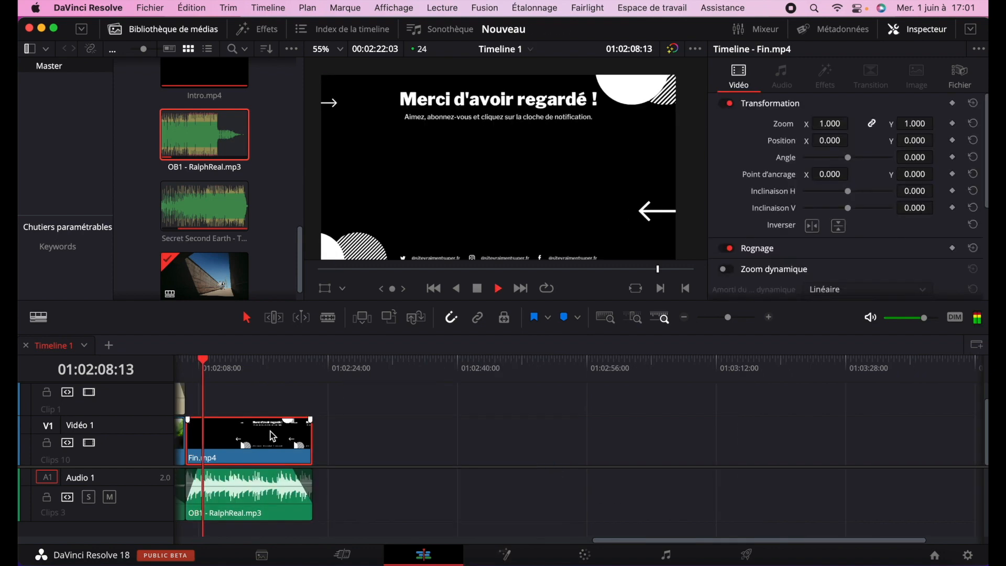
Play the timeline backward and forward over the Fin.mp4 section to check the end music.
scroll(272, 436, "left", 5)
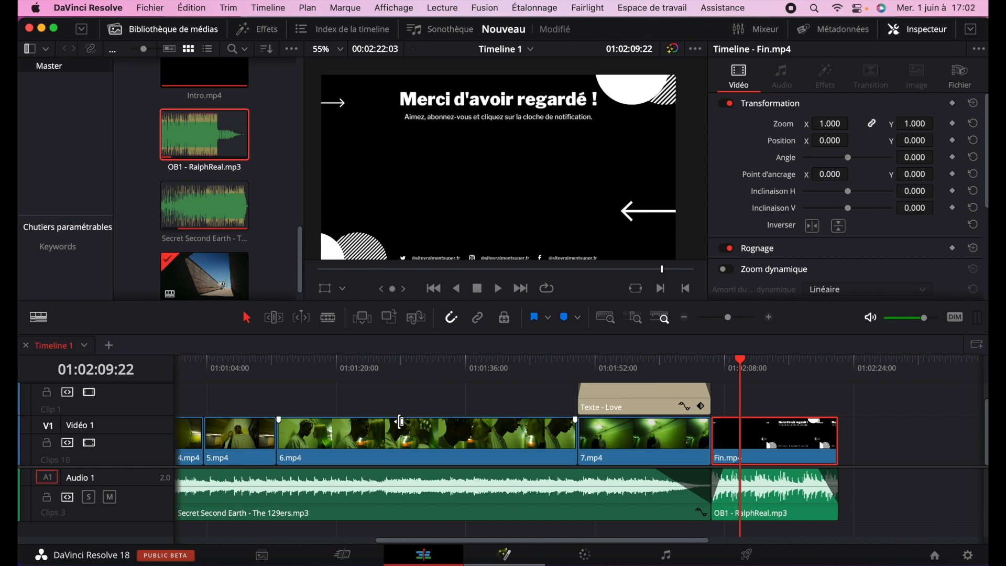
key("j")
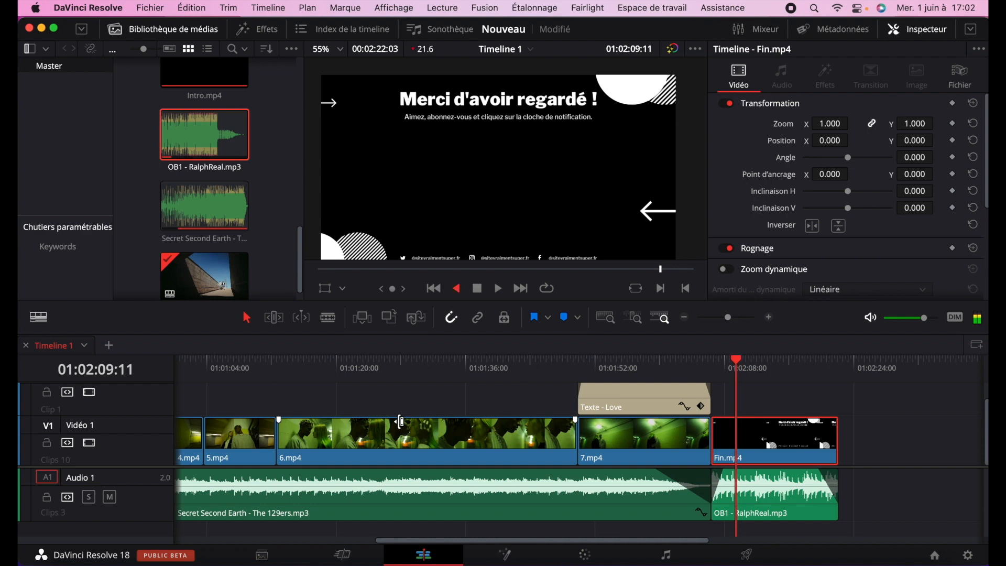
key("l")
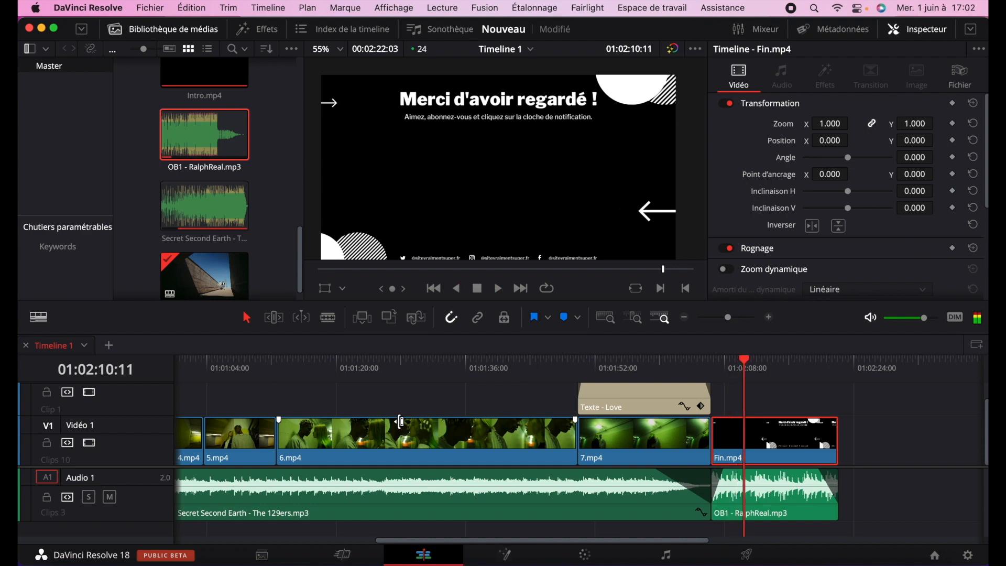
key("j")
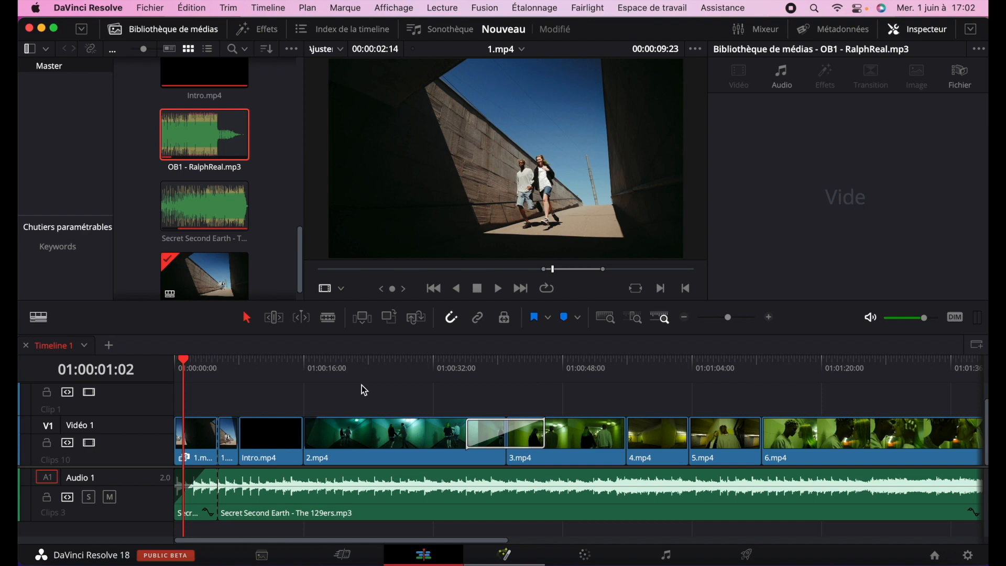
Save the project.
left_click(151, 9)
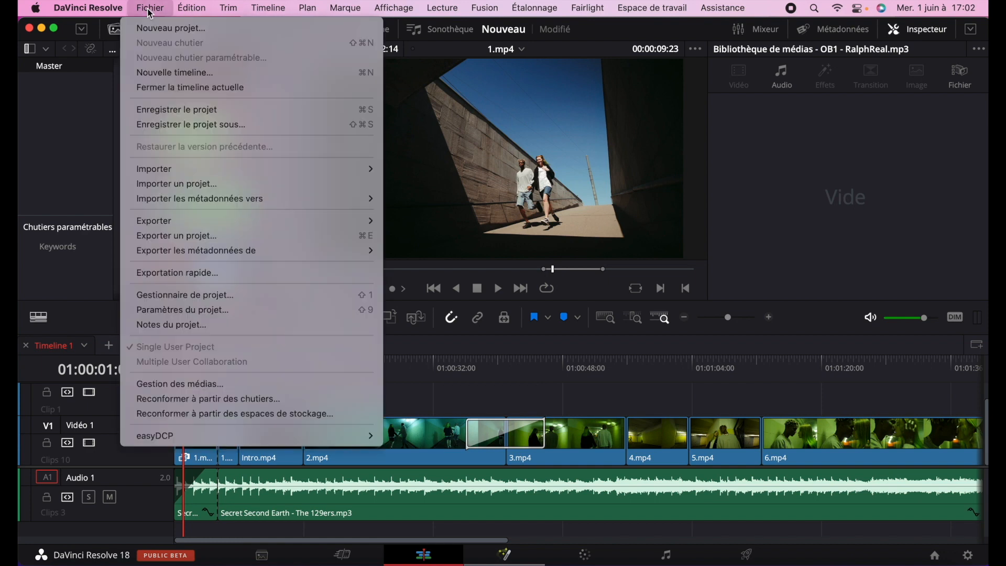
left_click(227, 120)
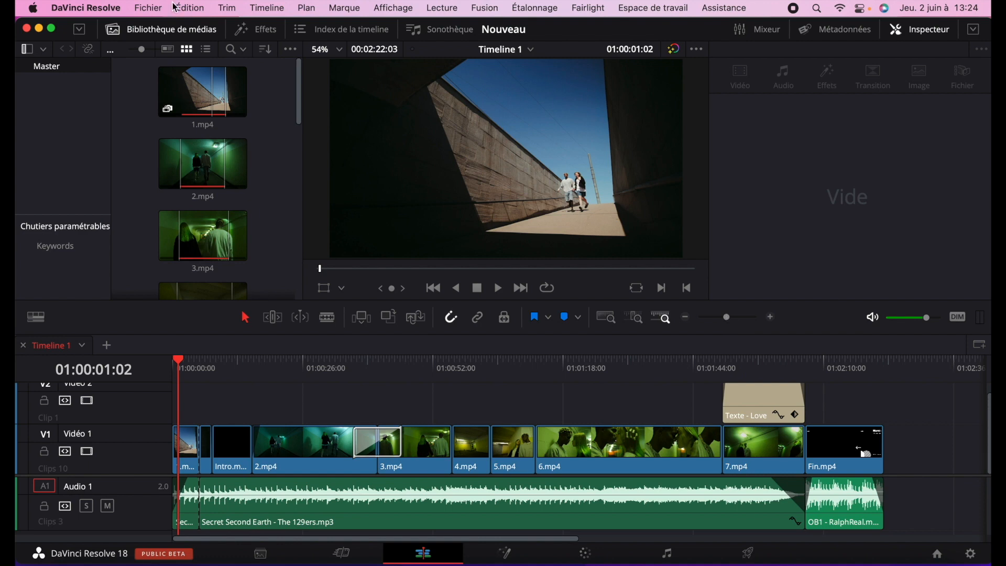
Quick-export the timeline with the YouTube preset as Timeline 1 to the Downloads folder, and watch the exported file in QuickTime Player.
left_click(149, 8)
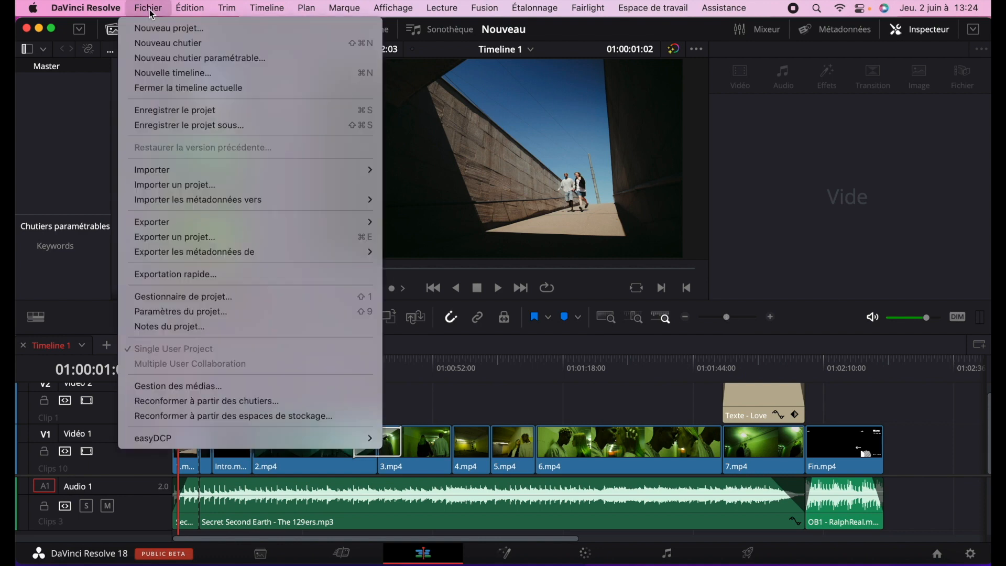
left_click(191, 277)
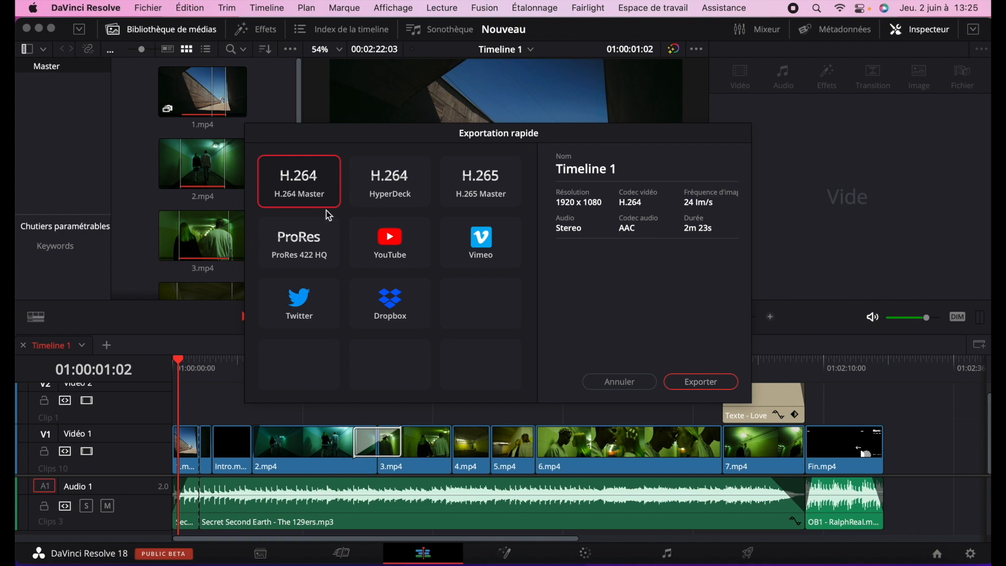
left_click(383, 240)
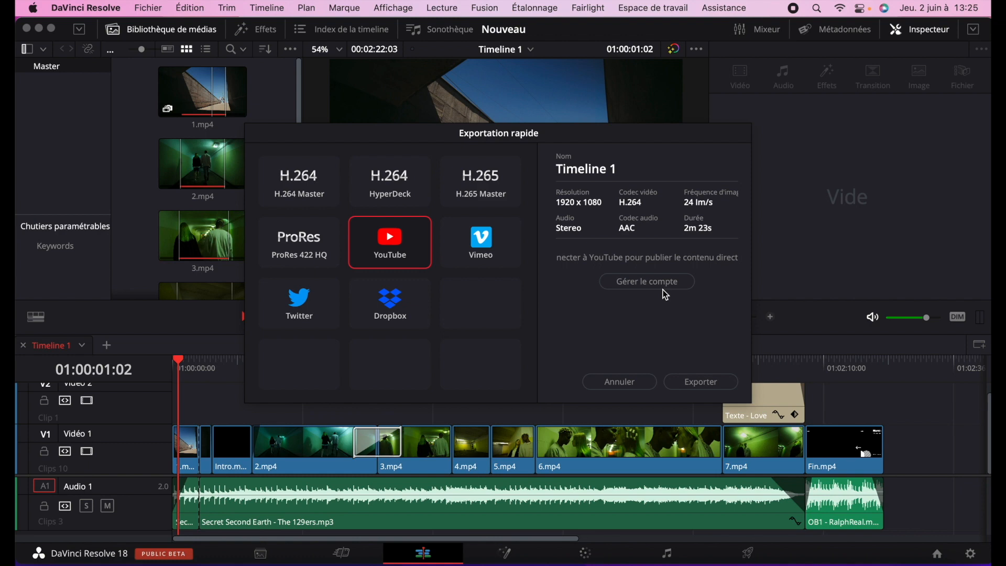
left_click(701, 388)
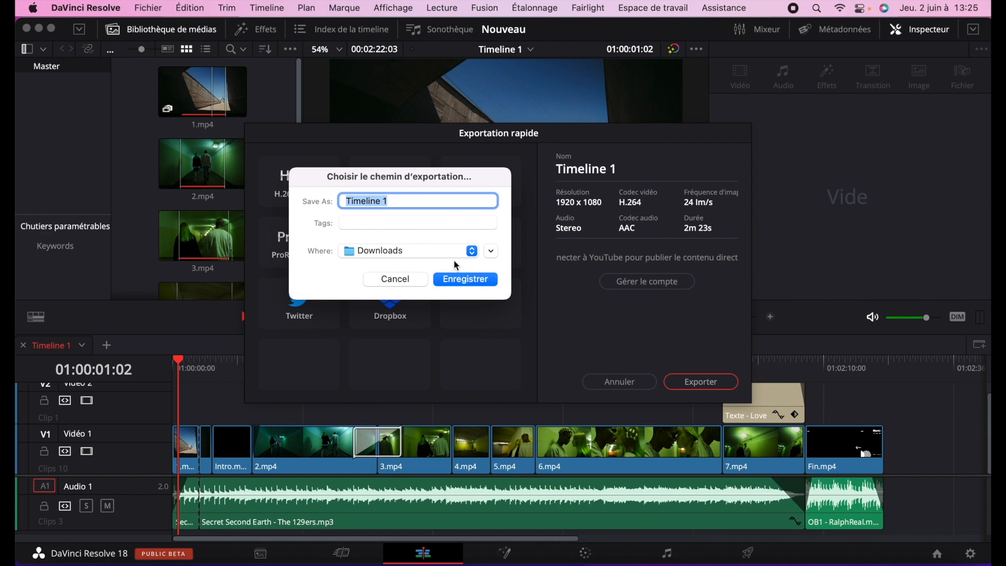
left_click(457, 280)
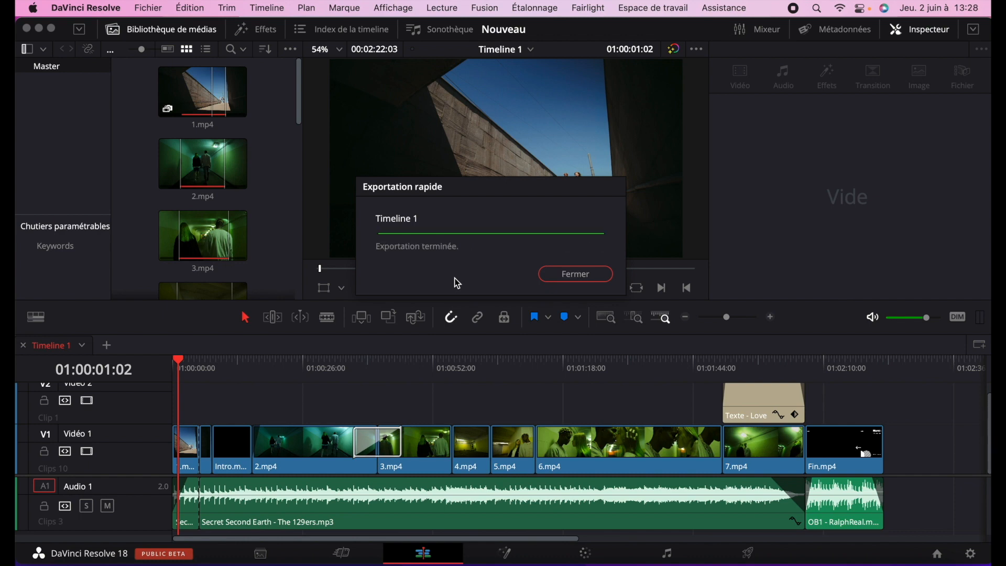
left_click(571, 274)
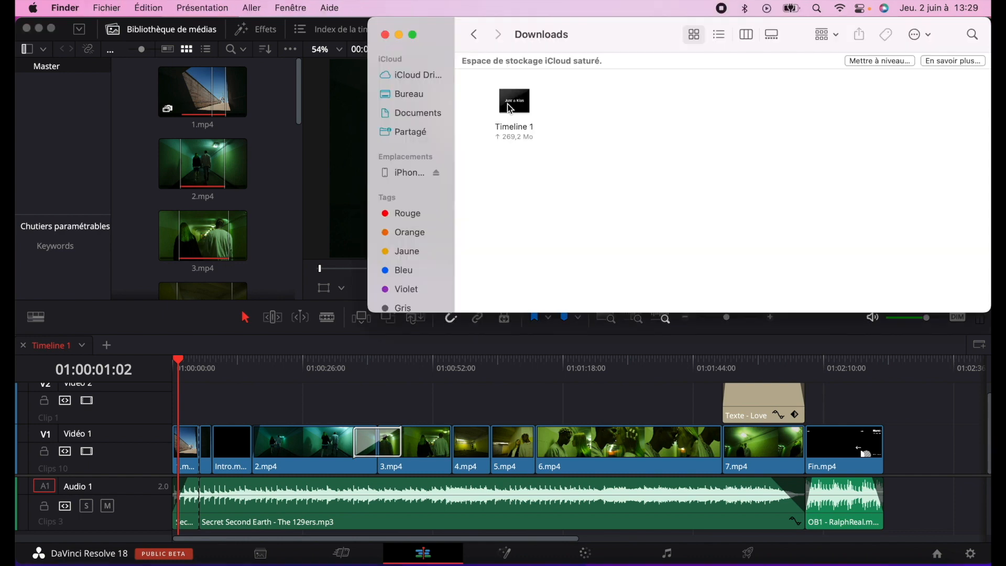
double_click(511, 105)
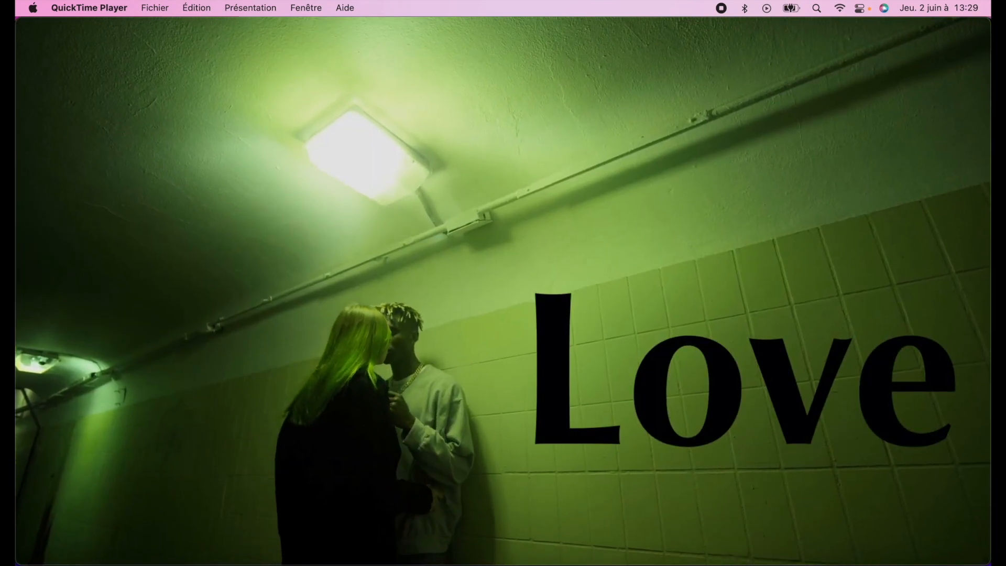
mouse_move(474, 332)
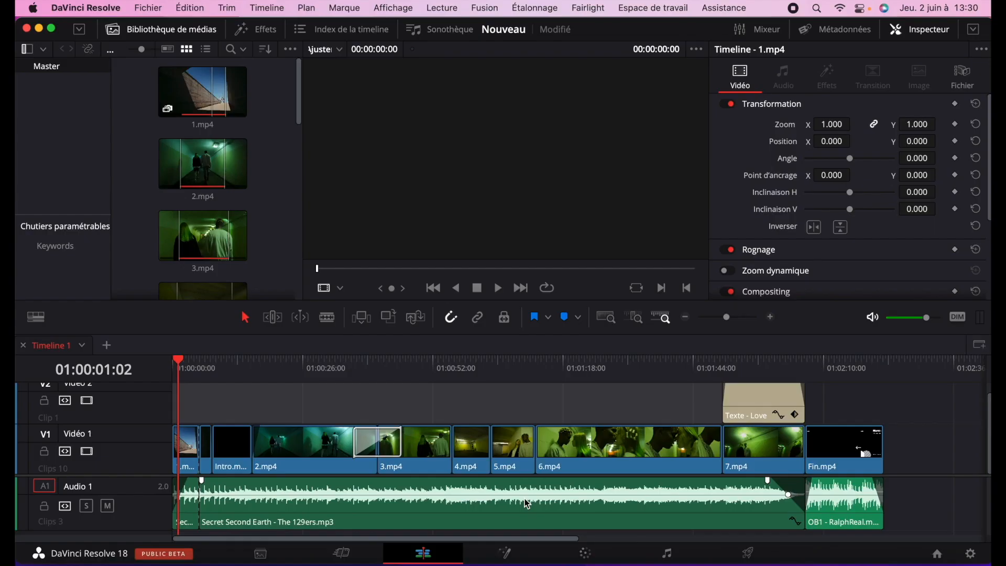
On the Deliver page, move the playhead to the timeline's start, choose the YouTube 1080p export preset and name the file video.
left_click(749, 553)
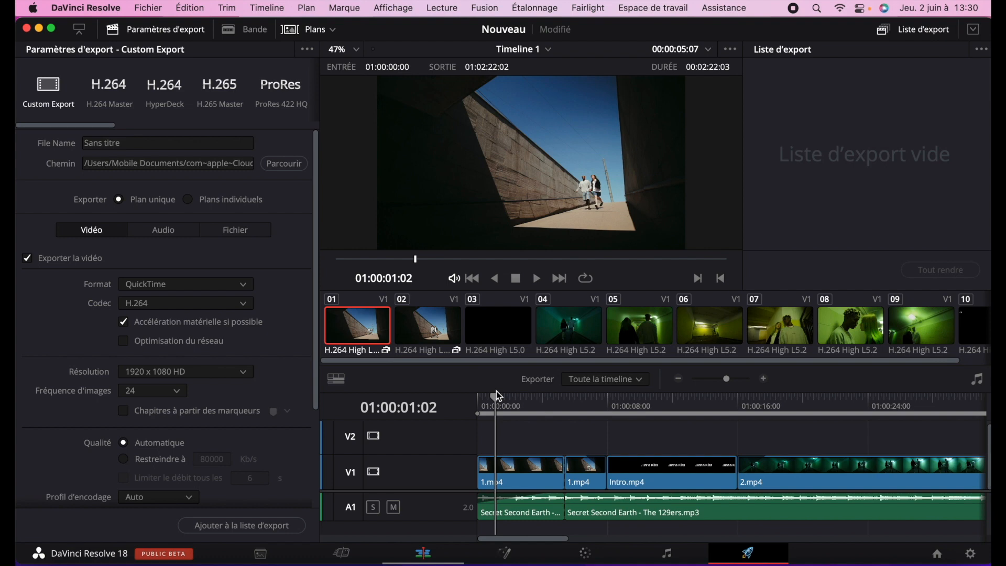
left_click_drag(497, 398, 179, 138)
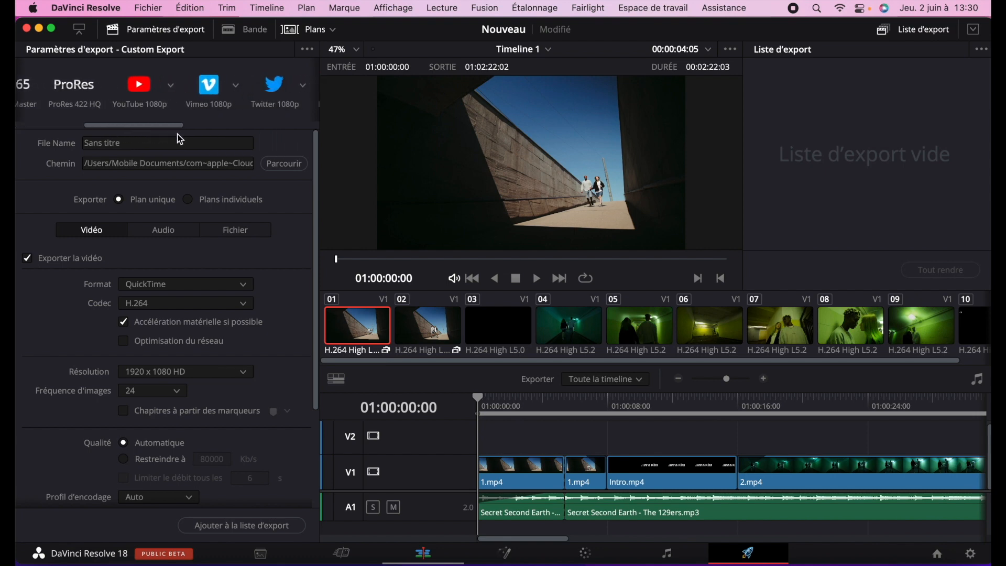
left_click(143, 92)
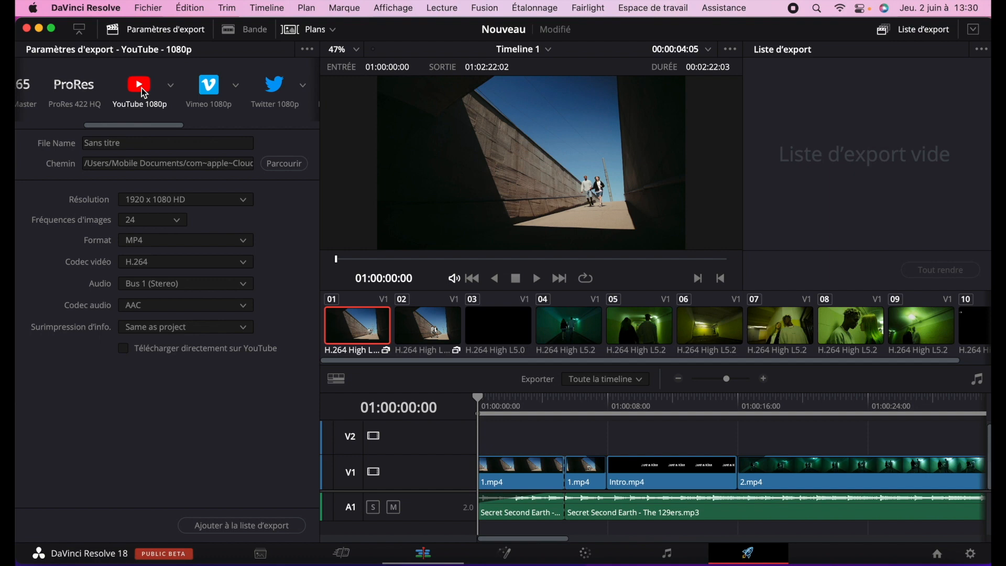
triple_click(127, 143)
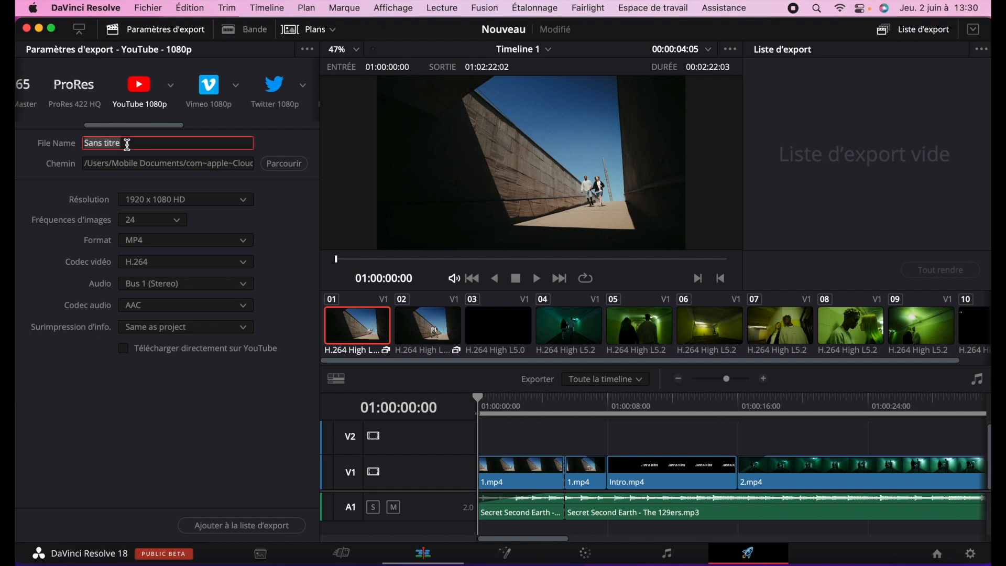
type("video")
left_click(156, 379)
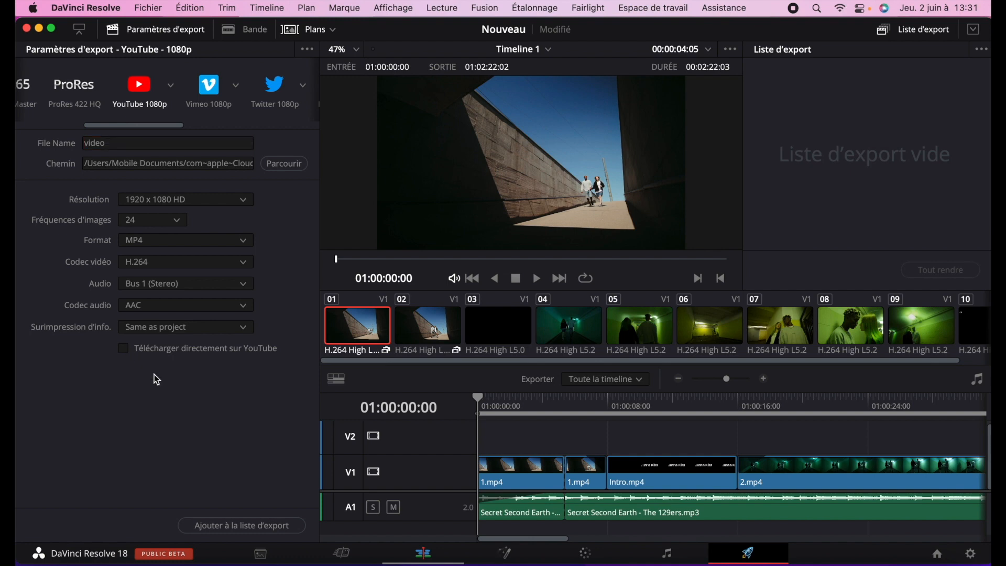
Add the video export to the render queue with the Desktop as destination, and render it.
left_click(245, 530)
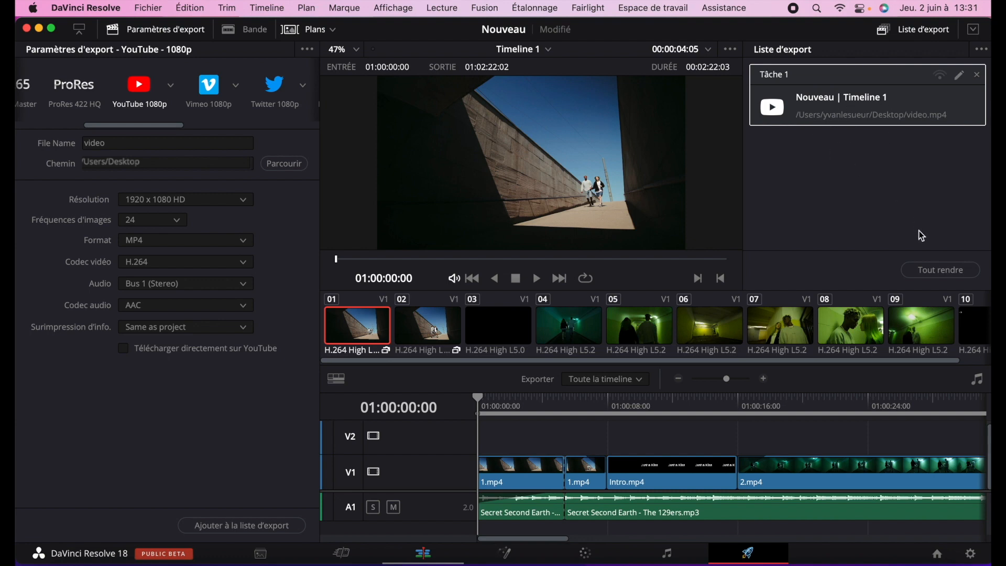
left_click(939, 270)
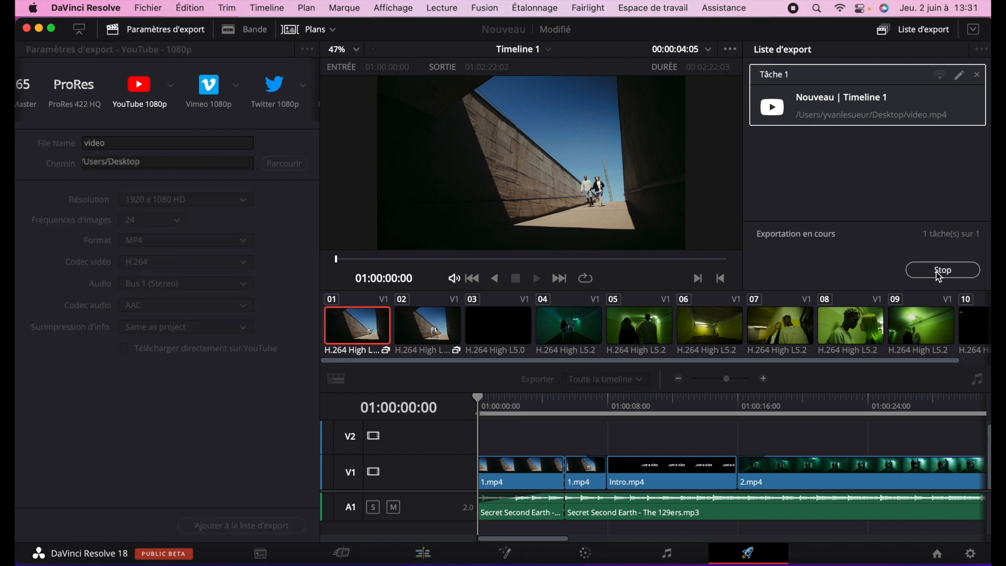